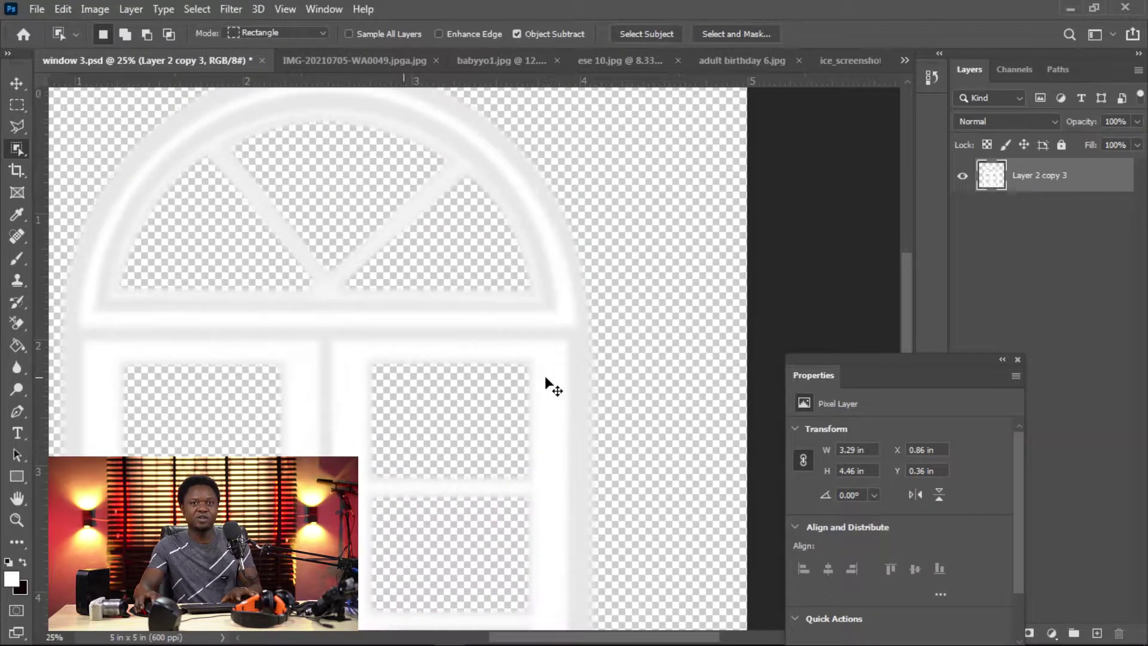
Zoom out and preview window 3.psd, the window-shadow image and babyyo1.jpg.
scroll(545, 383, "down", 3)
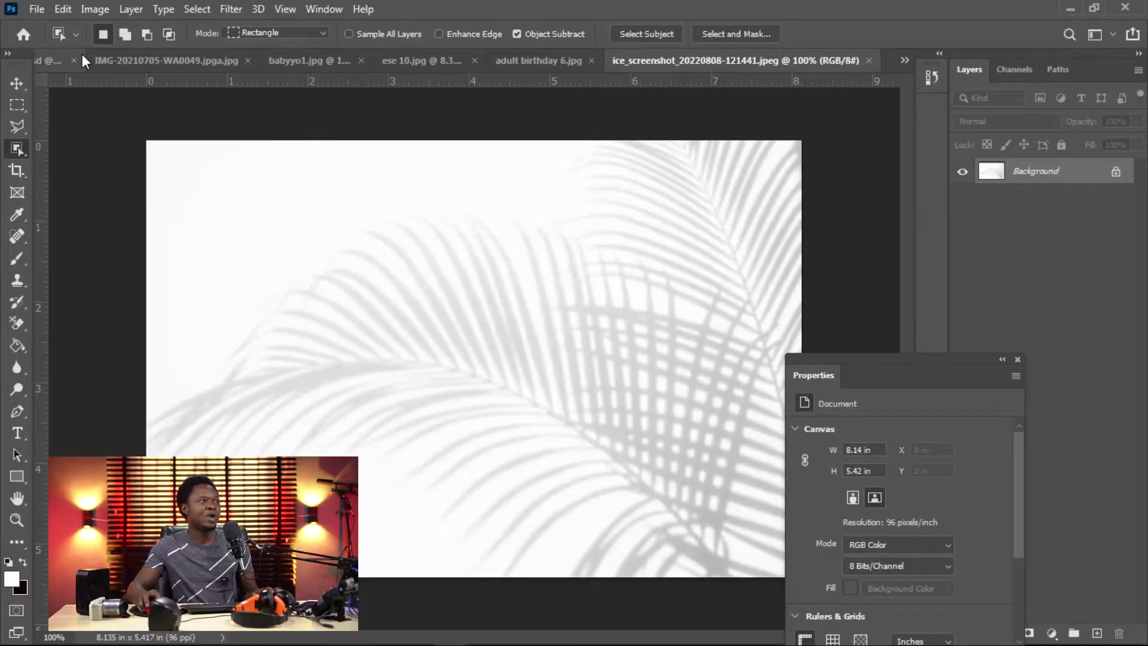
left_click(51, 60)
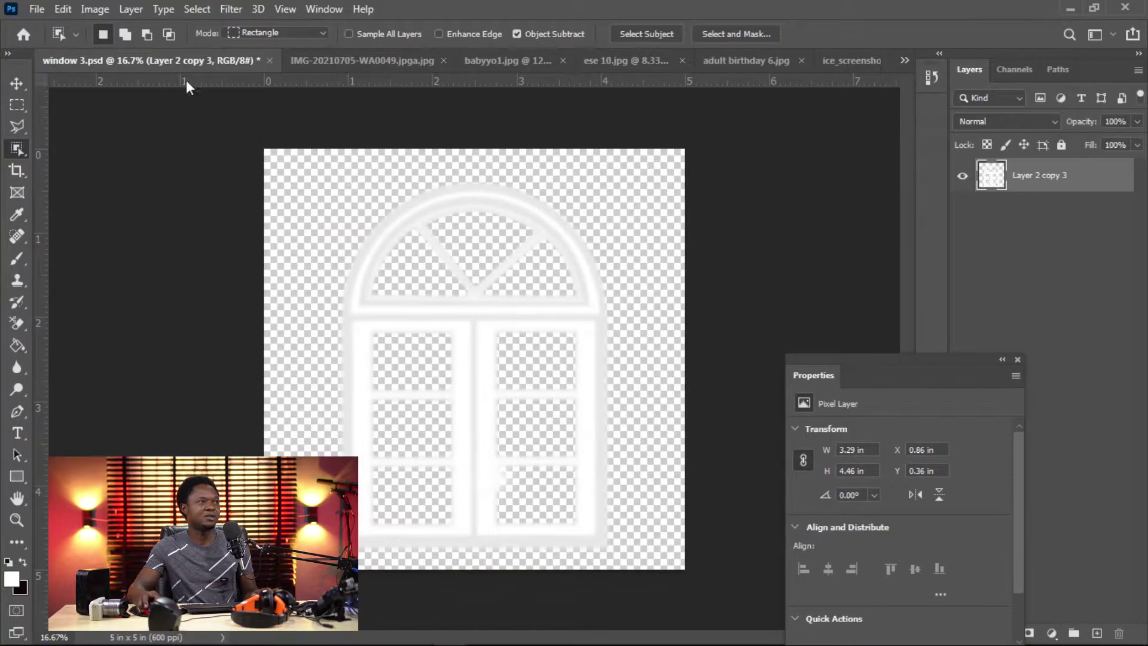
left_click(299, 60)
left_click(476, 61)
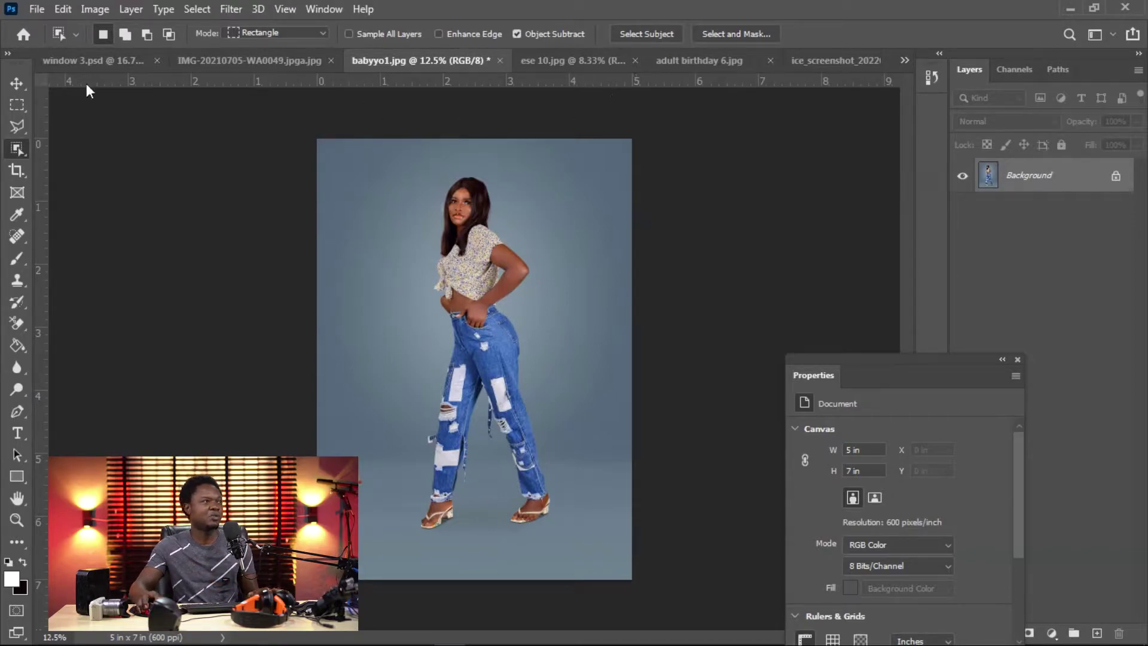
left_click(16, 84)
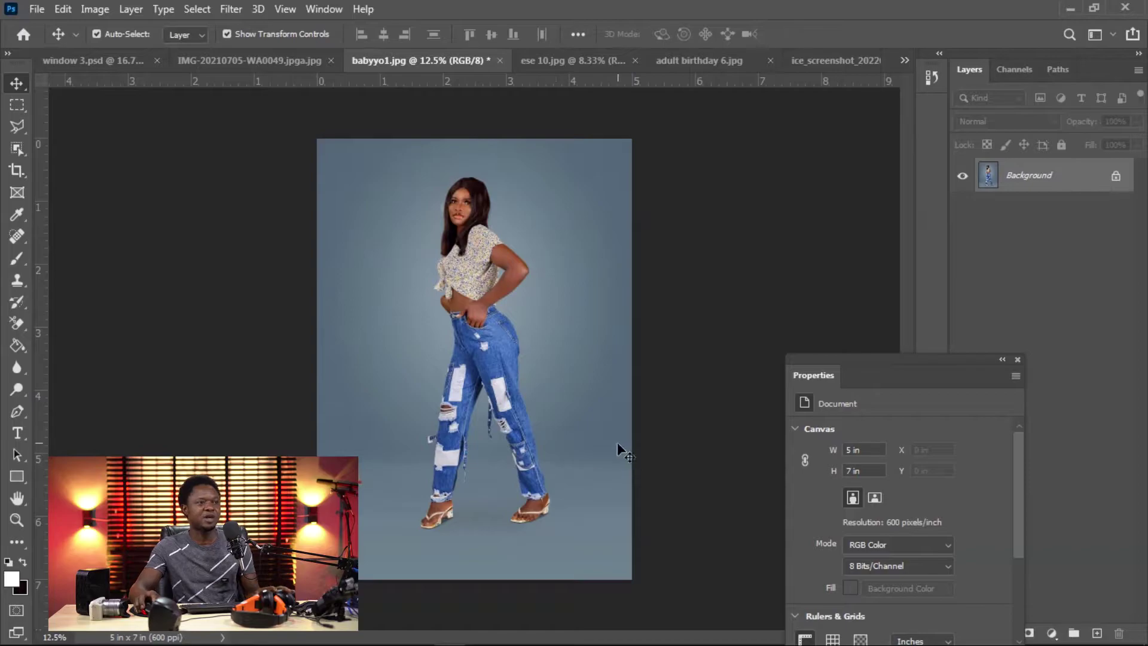
Preview adult birthday 6.jpg, ese 10.jpg and the palm-shadow screenshot, ending on the window-shadow wall image.
left_click(673, 64)
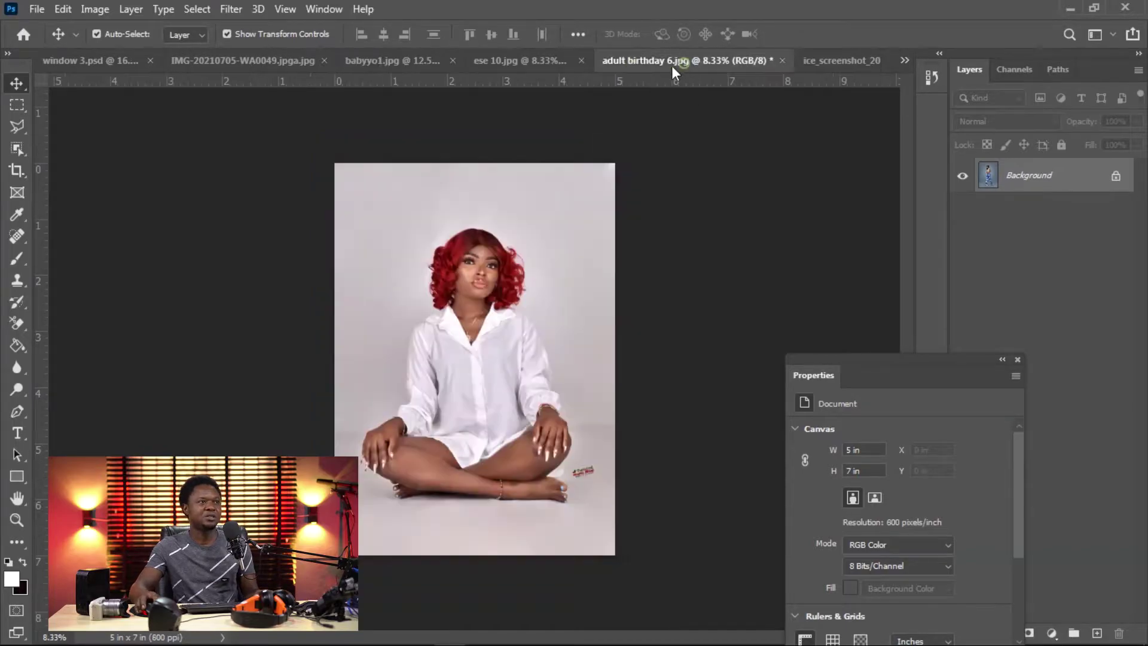
left_click(557, 63)
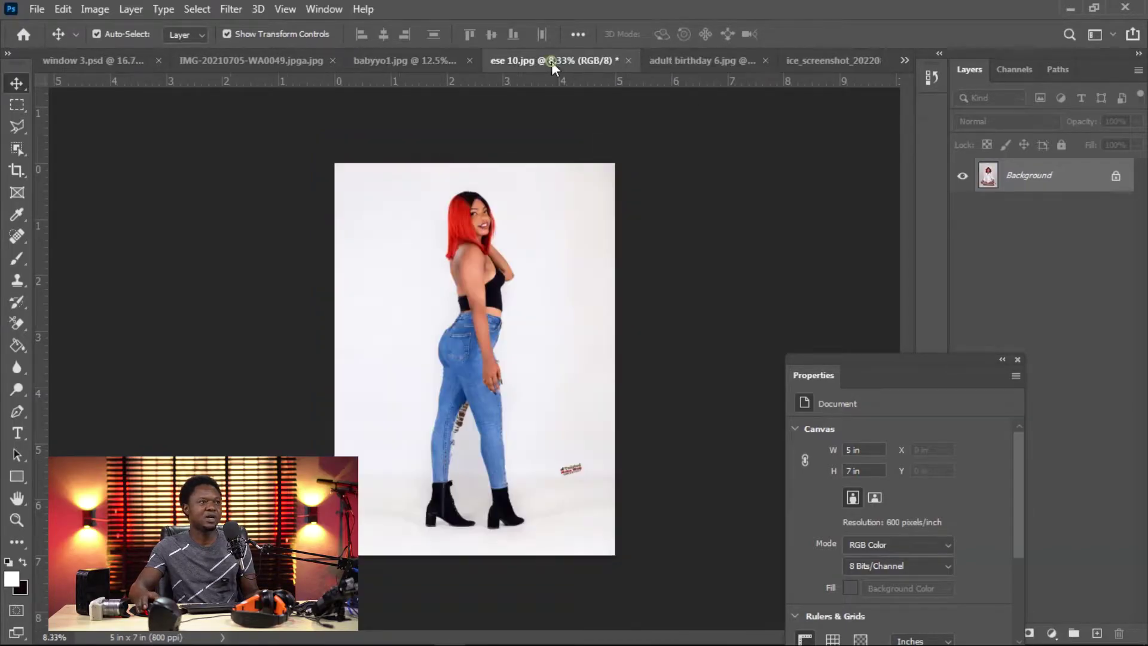
left_click(813, 62)
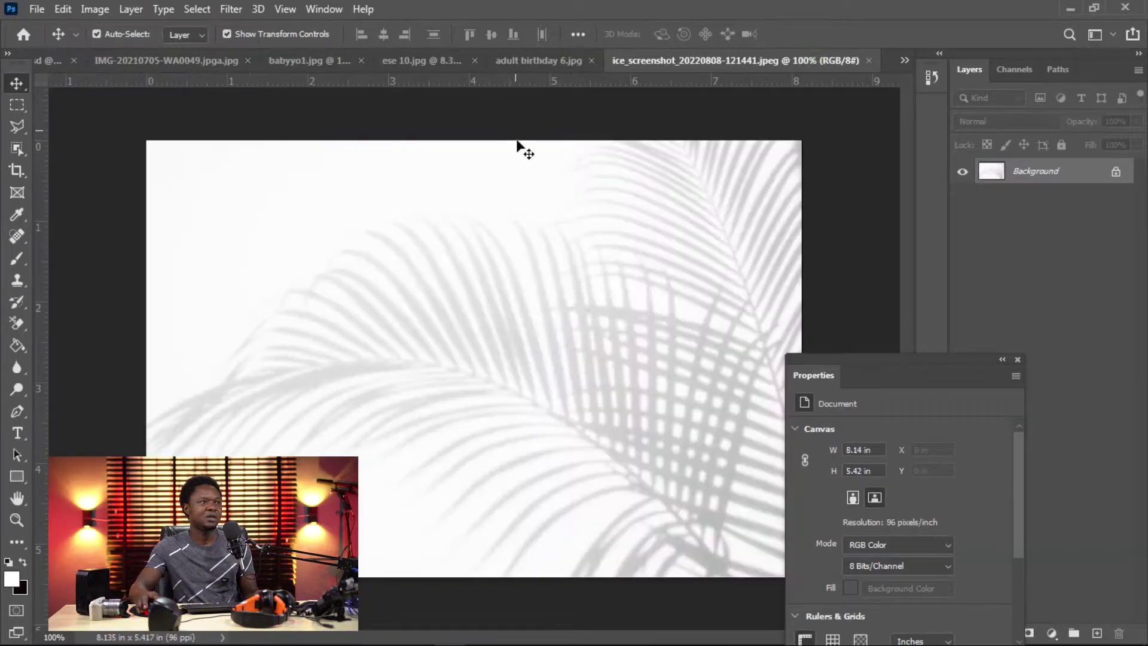
left_click(518, 64)
left_click(414, 63)
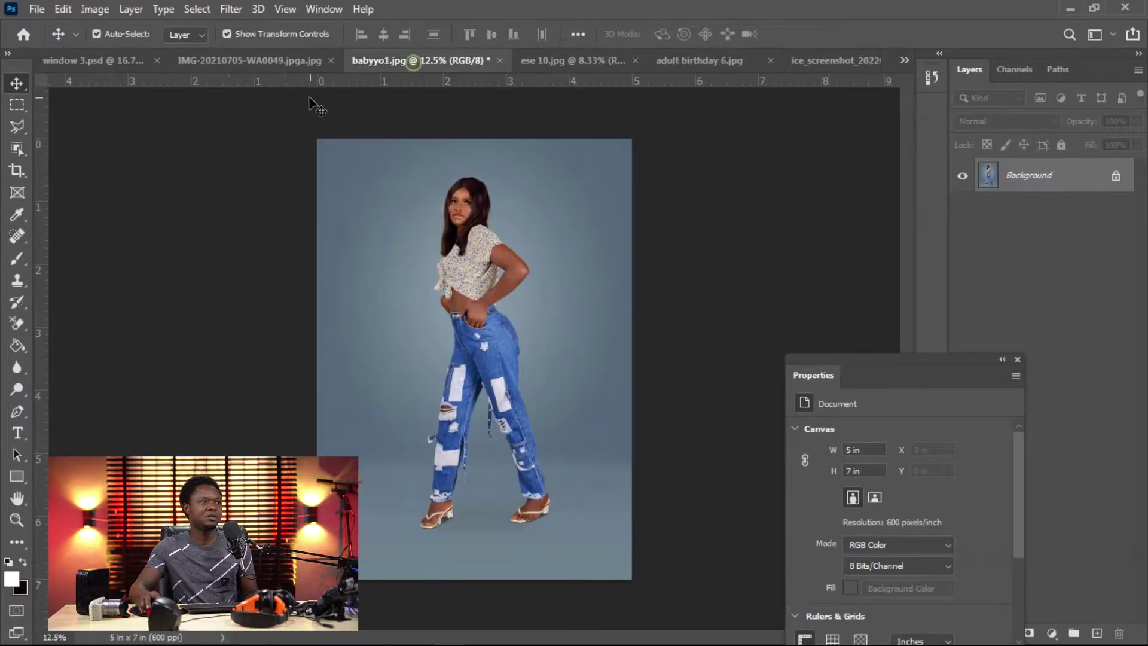
left_click(271, 62)
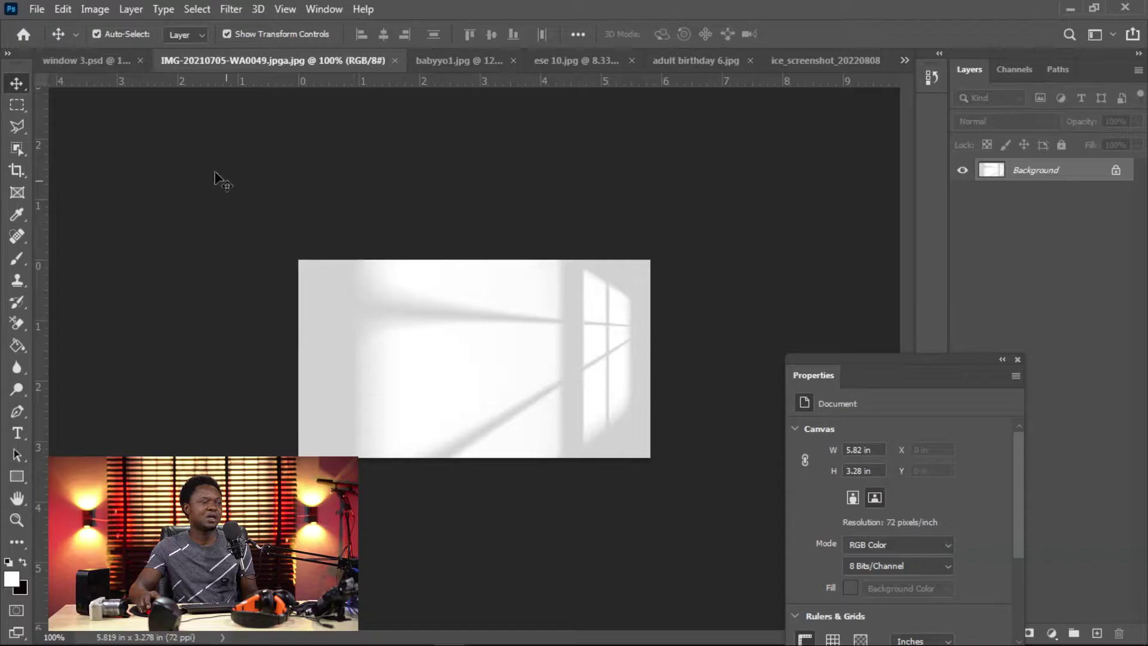
left_click(105, 60)
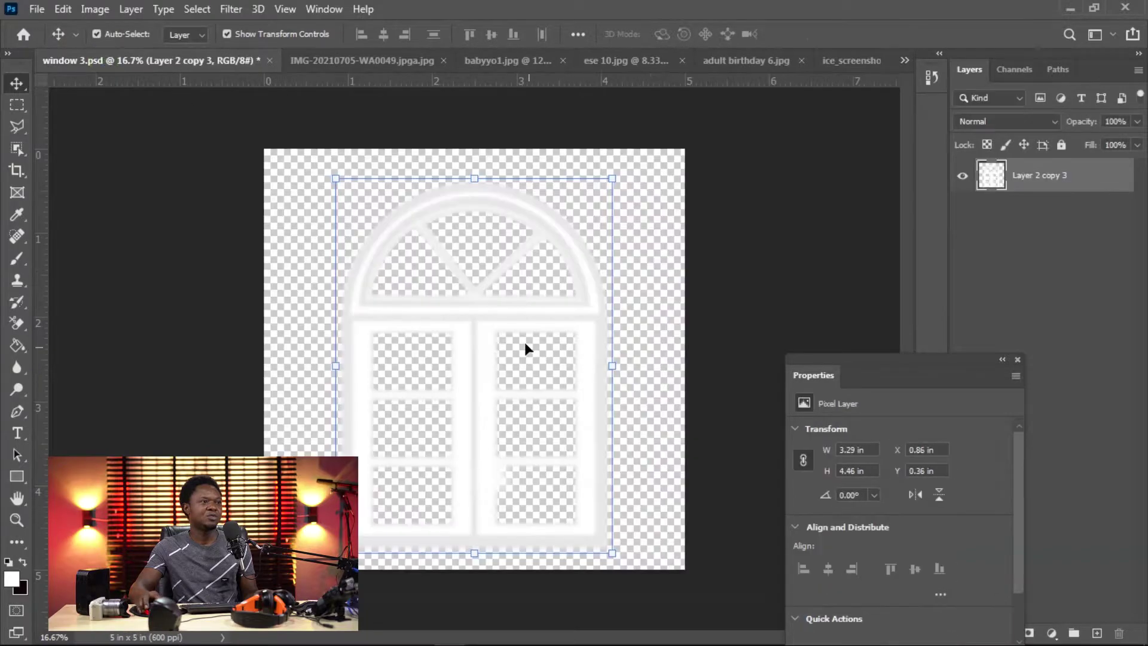
left_click(393, 63)
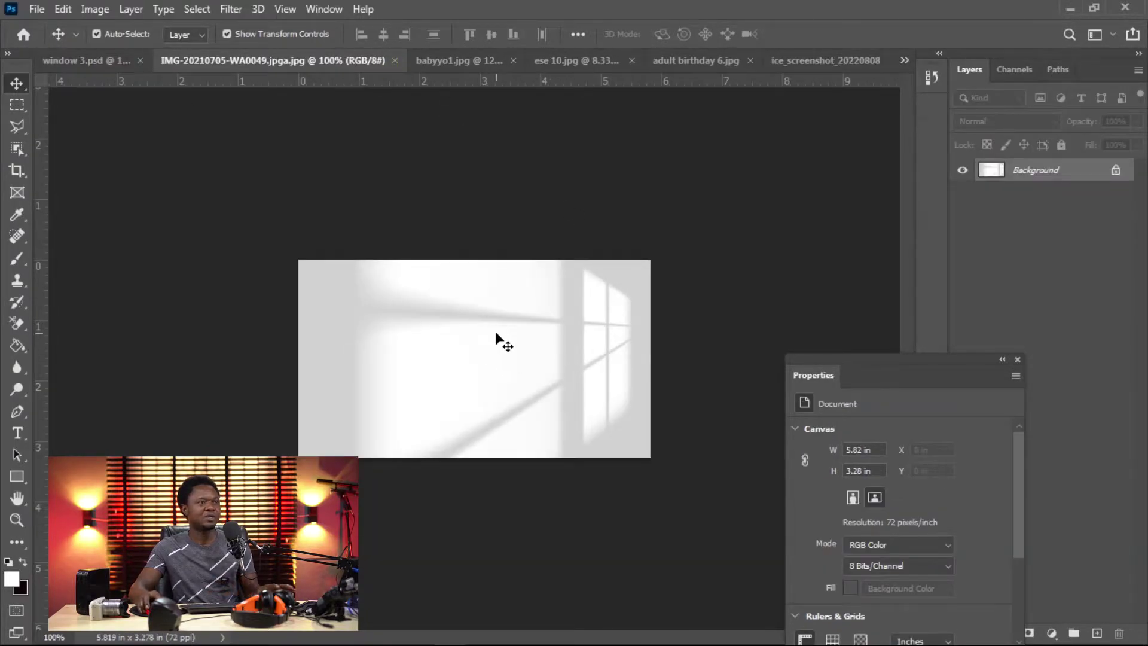
Copy the window-shadow image into babyyo1.jpg as Layer 1, scaled to 5.32 × 5.32 in above the feet.
left_click(468, 63)
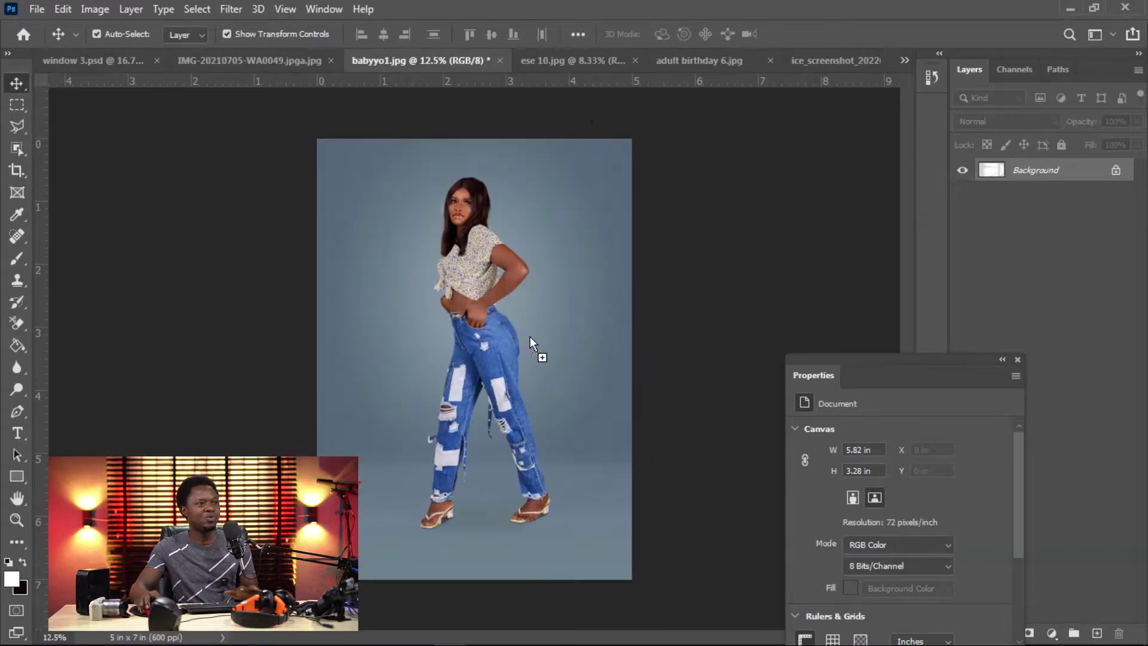
left_click_drag(530, 336, 529, 337)
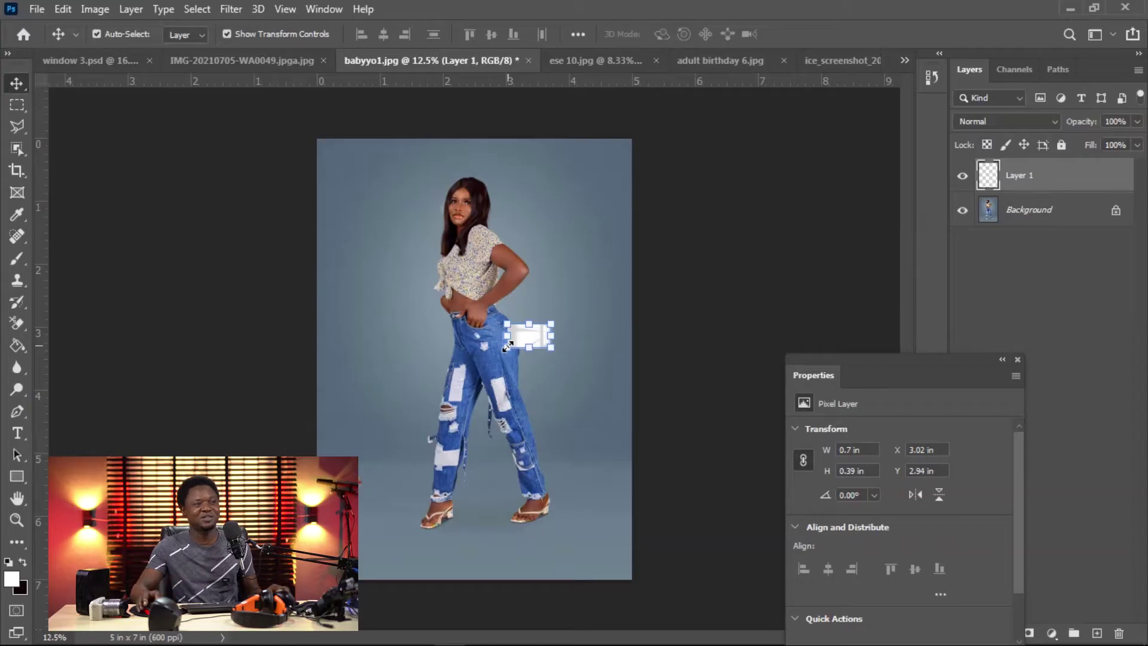
left_click_drag(508, 345, 276, 450)
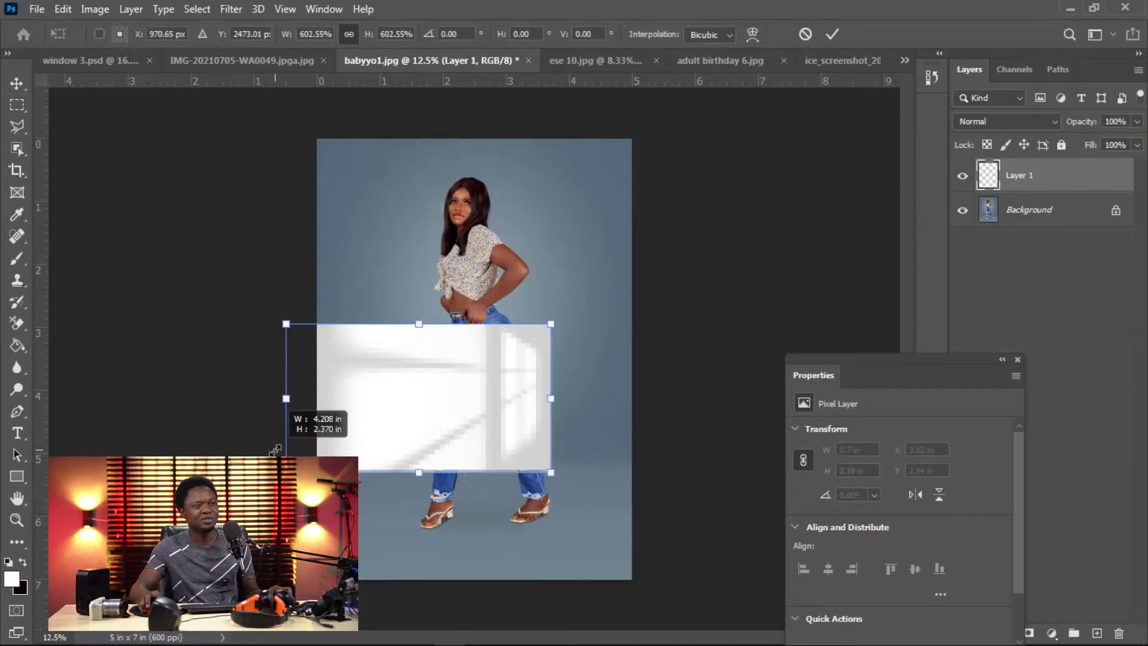
left_click_drag(554, 320, 883, 136)
mouse_move(514, 305)
left_mouse_down()
mouse_move(461, 304)
mouse_move(515, 303)
left_mouse_up()
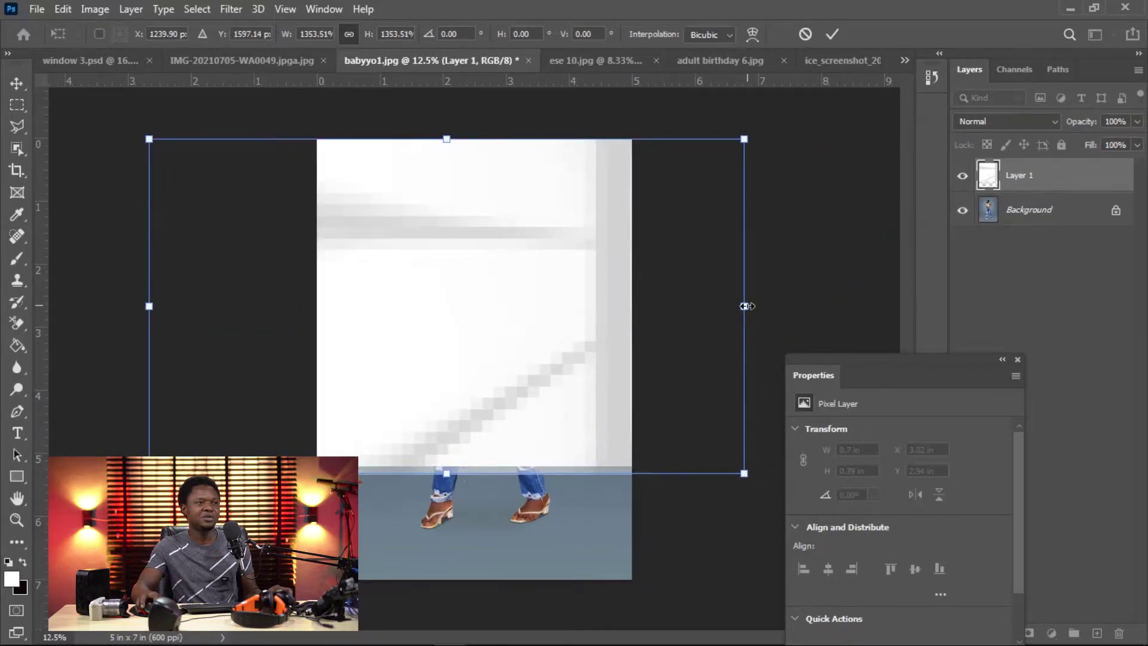
left_click_drag(745, 306, 628, 315)
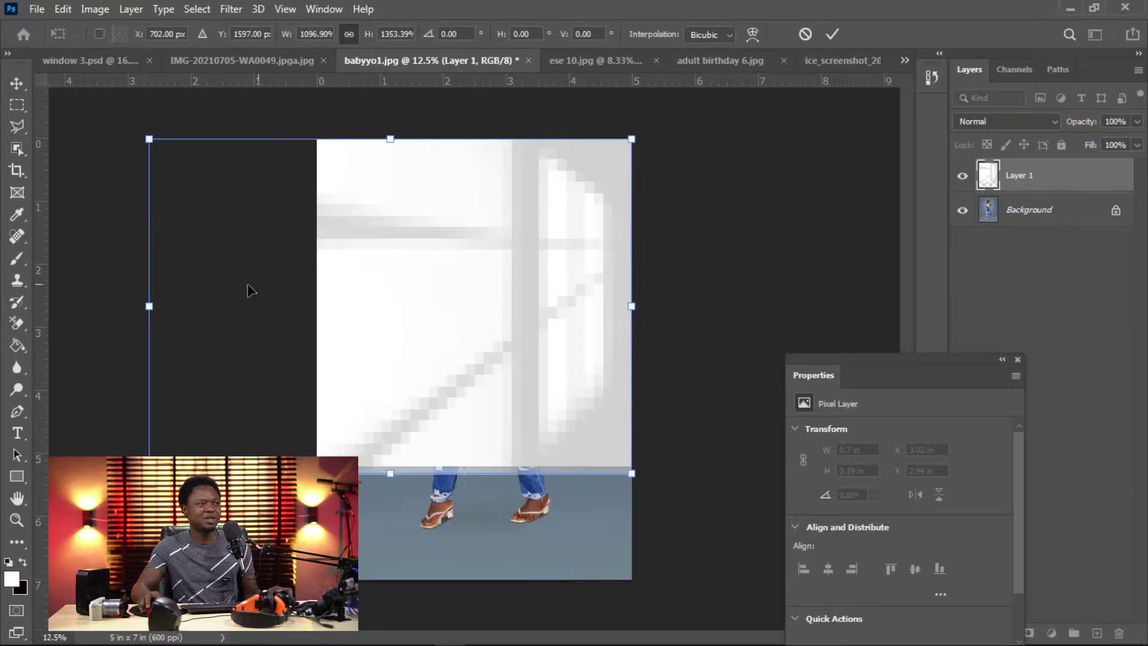
left_click_drag(145, 310, 295, 309)
key("Return")
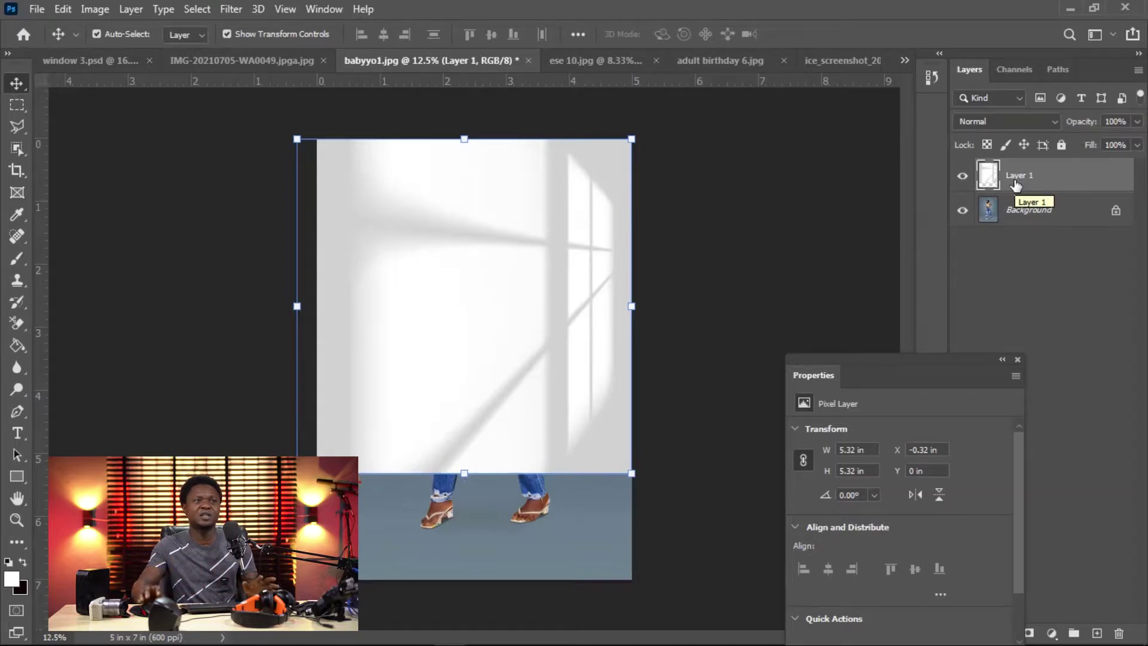
Set Layer 1's blend mode to Color Burn.
left_click(1010, 124)
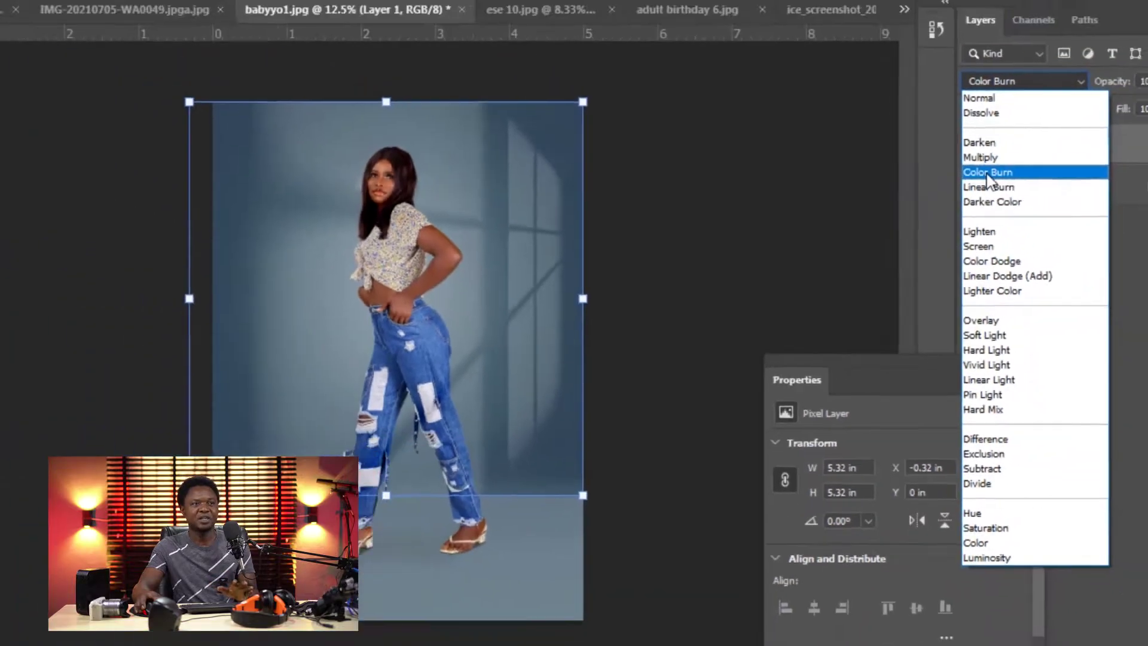
left_click(1008, 124)
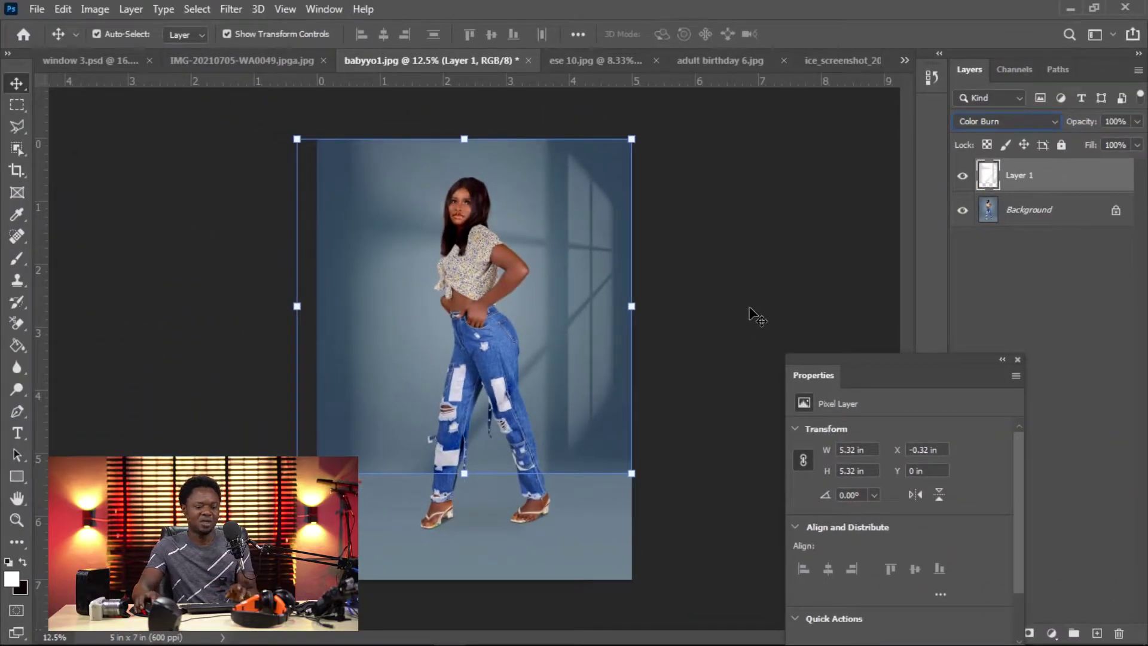
Inspect the Color Burn overlay around the woman's face, then make the Background layer active.
key("ctrl+plus")
key("ctrl+plus")
key("ctrl+plus")
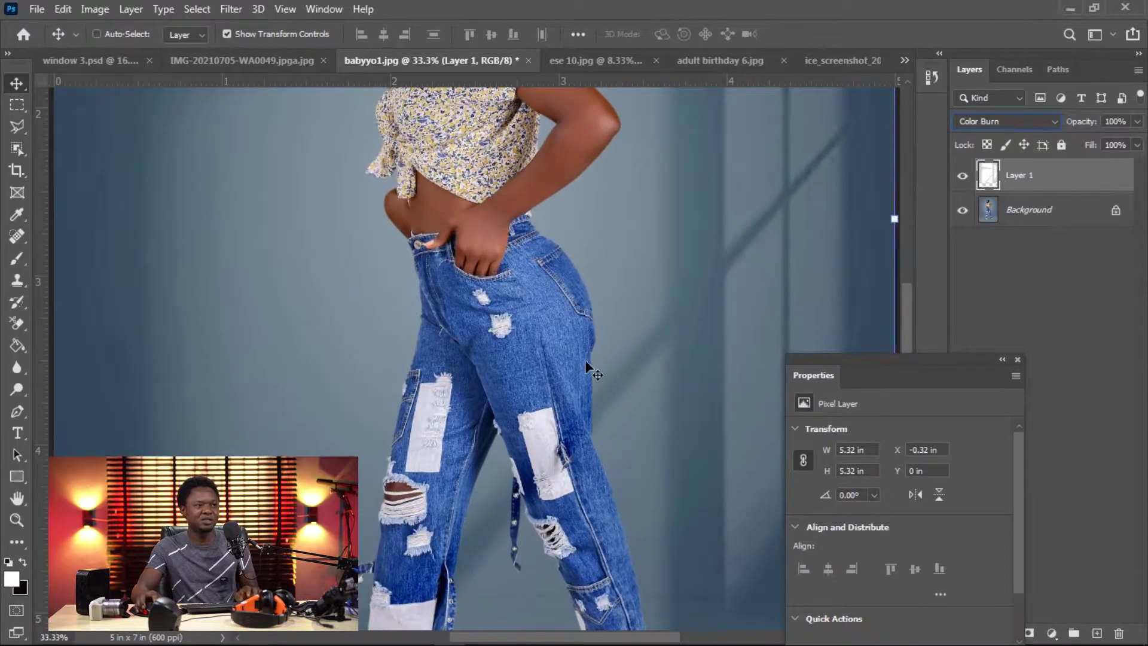
key("ctrl+plus")
left_click_drag(546, 236, 544, 466)
left_click_drag(597, 266, 541, 459)
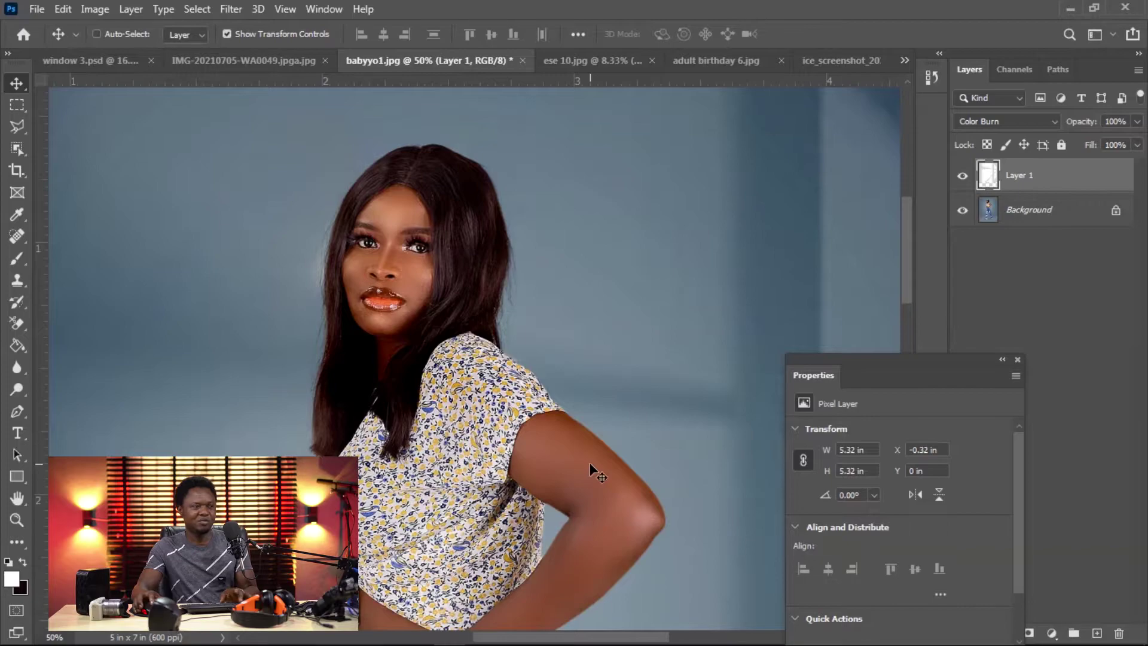
key("ctrl+minus")
key("ctrl+minus")
key("ctrl+minus")
key("ctrl+minus")
key("ctrl+minus")
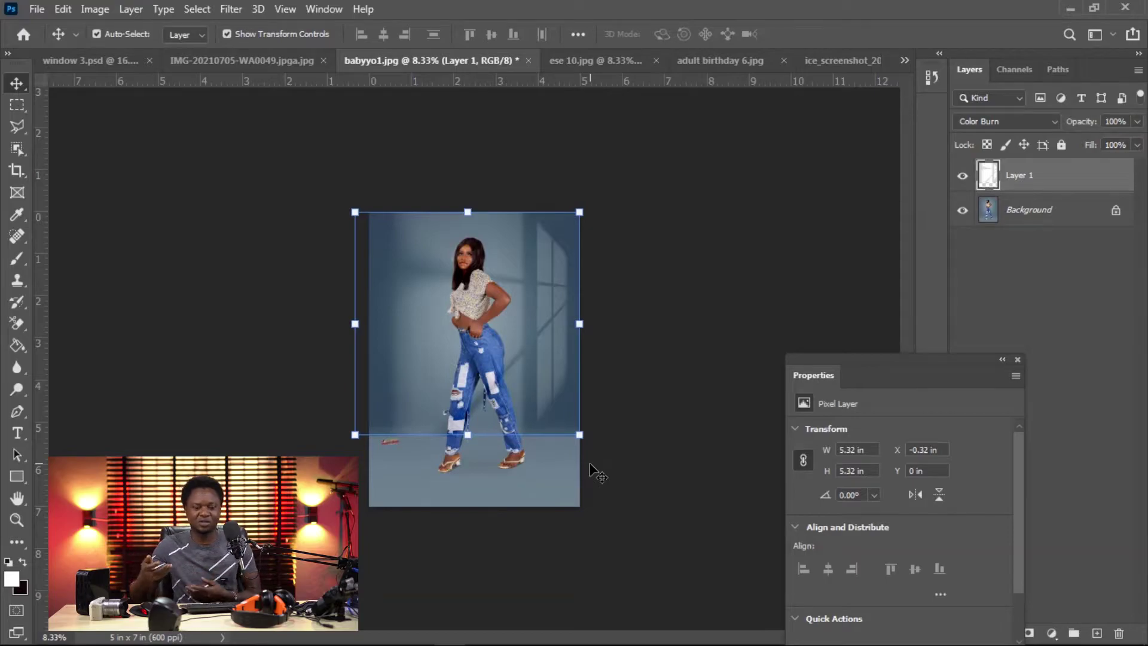
key("ctrl+plus")
key("ctrl+plus")
key("ctrl+plus")
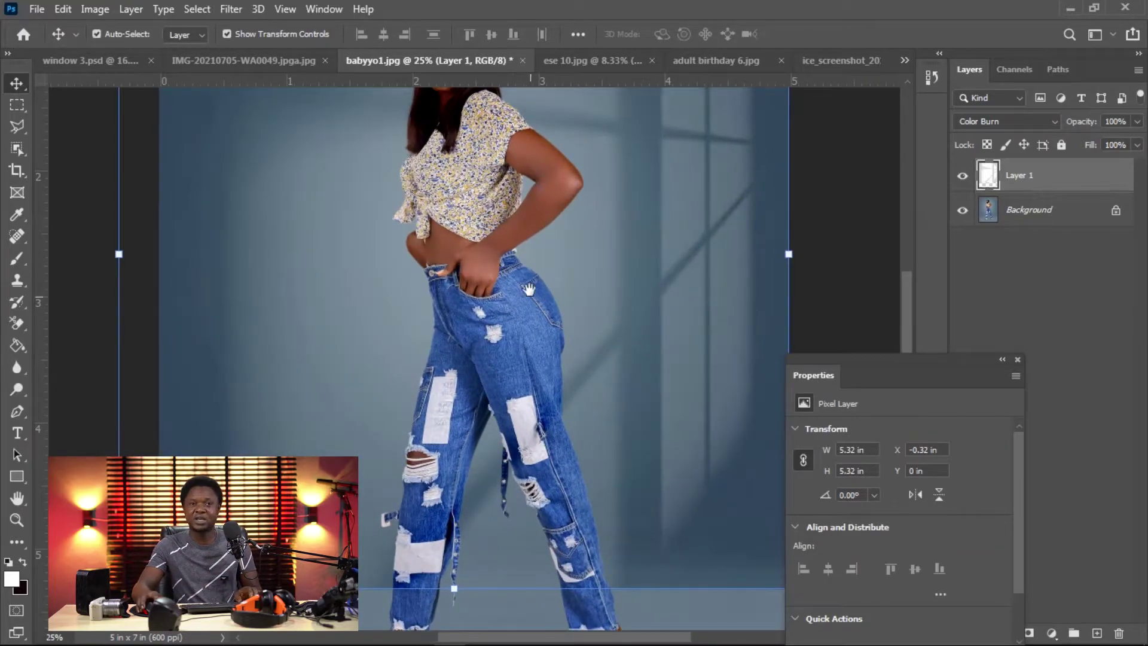
left_click_drag(529, 290, 513, 378)
key("ctrl+minus")
key("ctrl+minus")
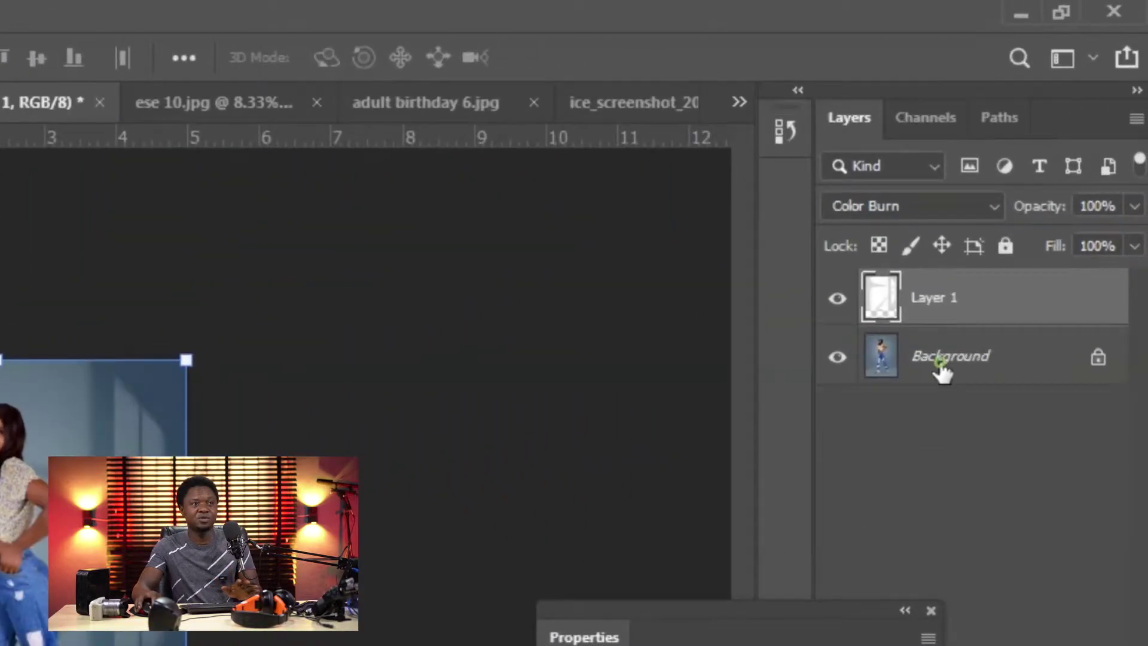
left_click(941, 371)
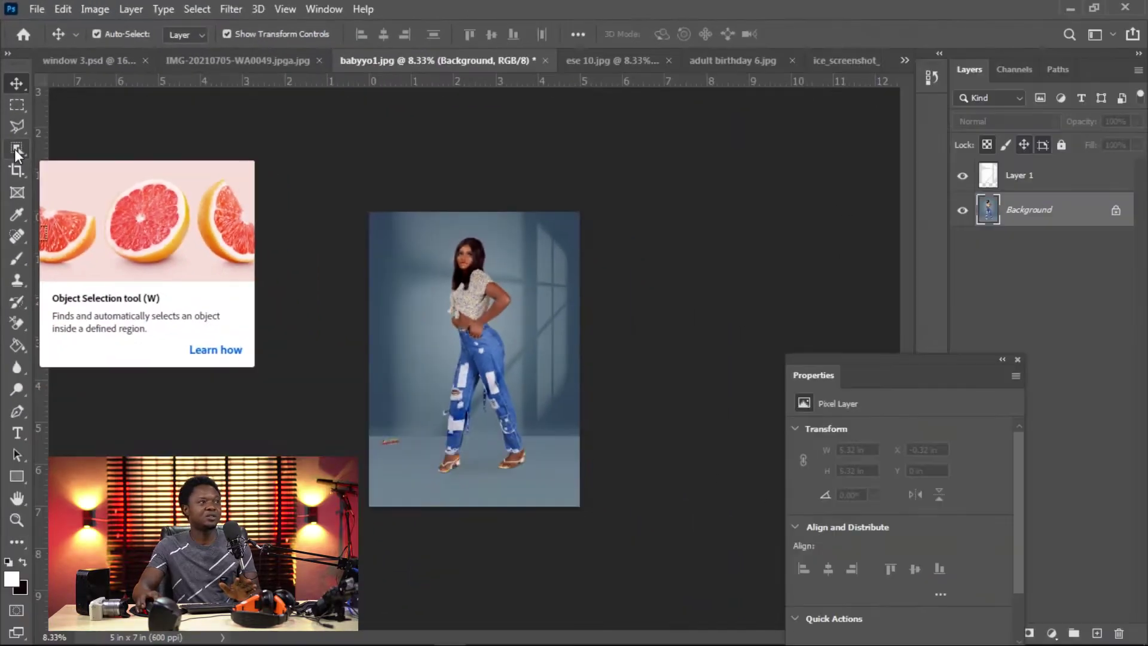
Drag an Object Selection box around the woman to select her.
left_click(26, 251)
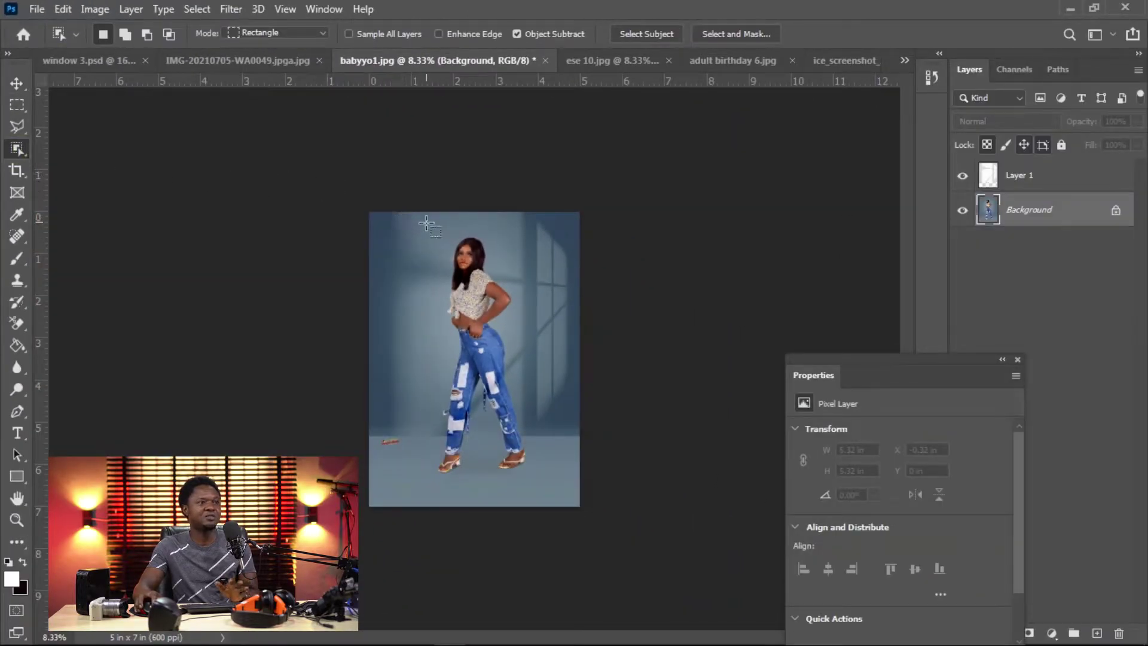
left_click_drag(426, 223, 553, 495)
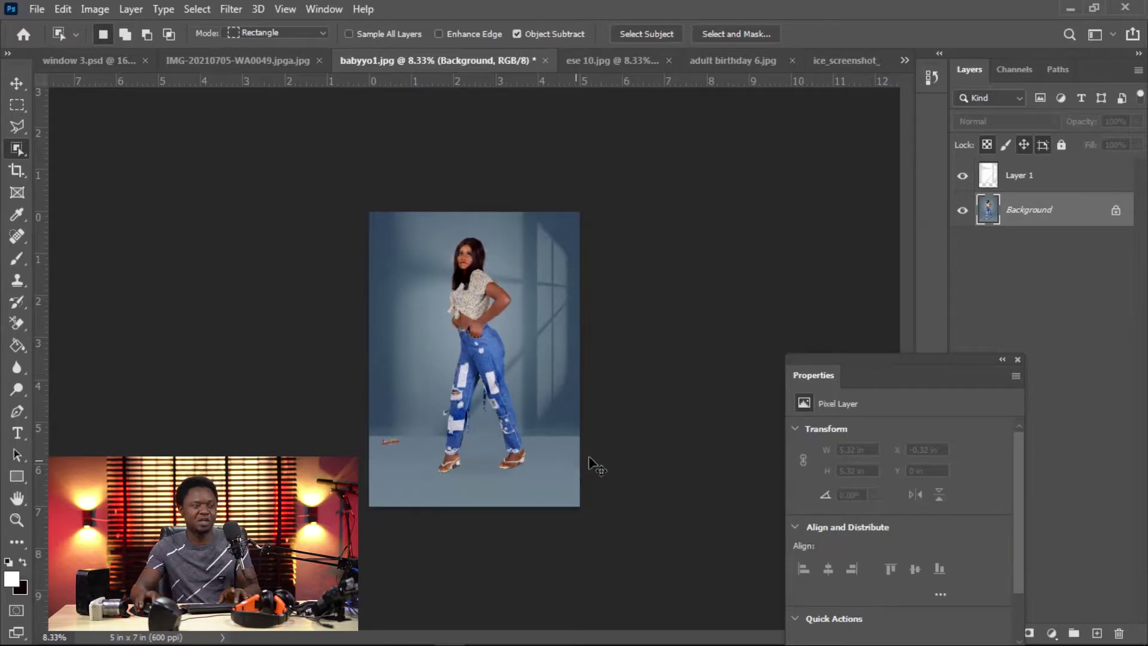
key("ctrl+plus")
key("ctrl+plus")
key("ctrl+plus")
key("ctrl+plus")
key("ctrl+plus")
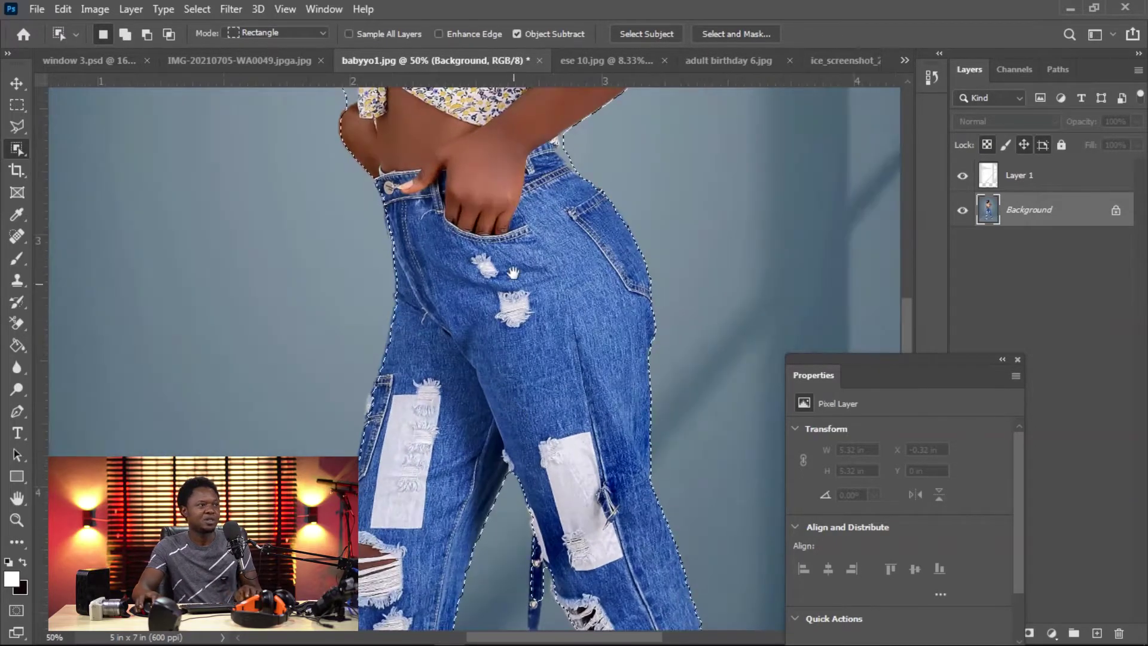
Zoom in and scroll down the figure to check the selection edges from face to sandals.
scroll(520, 412, "up", 5)
scroll(529, 416, "up", 3)
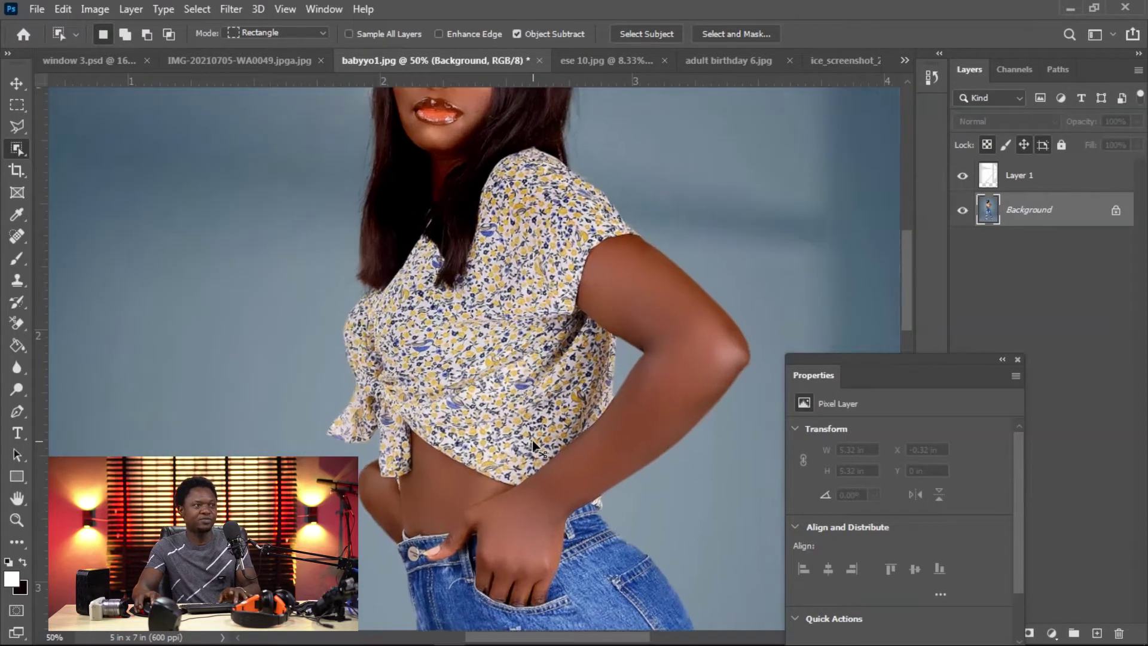
key("ctrl+plus")
key("ctrl+plus")
scroll(500, 523, "up", 5)
scroll(499, 524, "up", 4)
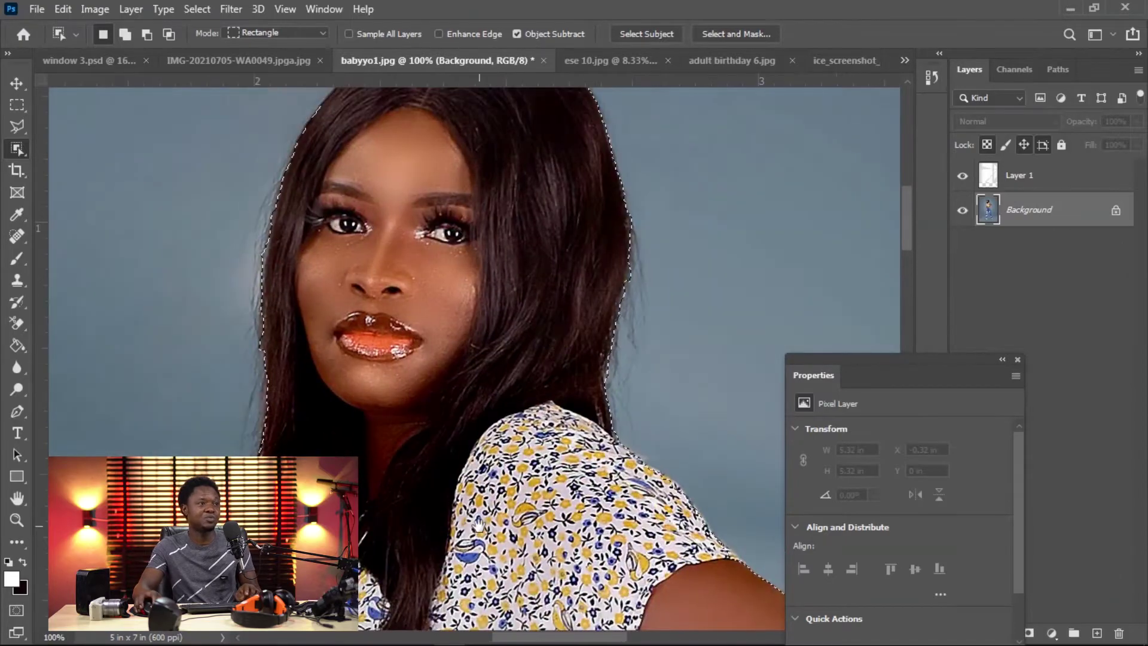
scroll(526, 376, "down", 6)
scroll(526, 376, "right", 2)
scroll(526, 376, "down", 4)
scroll(526, 377, "right", 2)
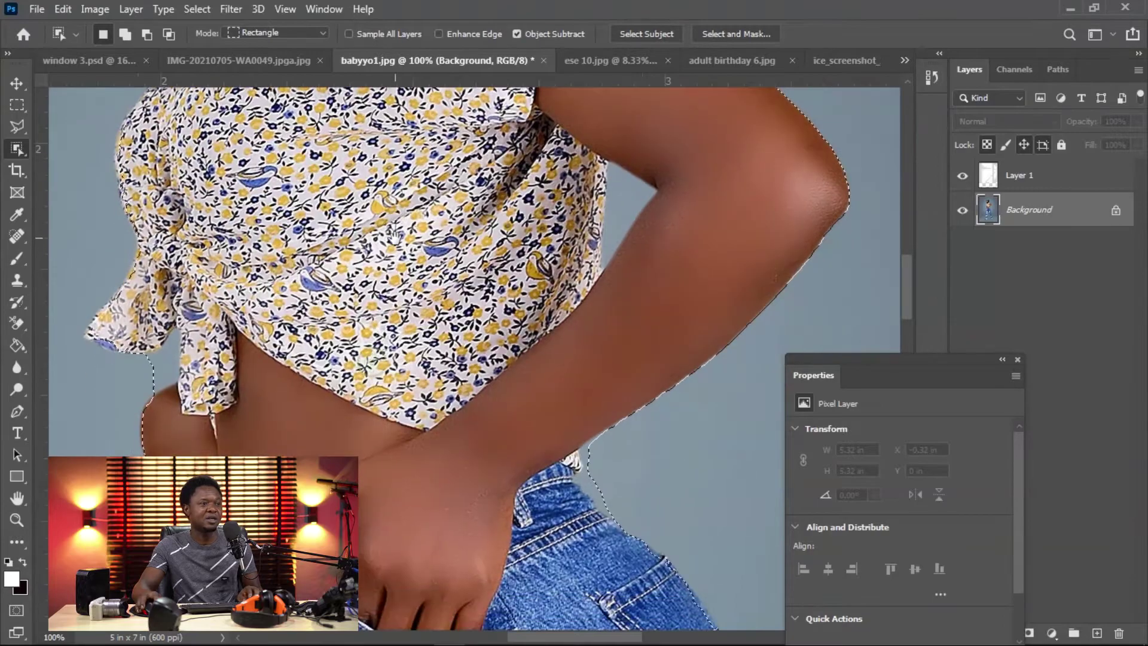
scroll(402, 258, "down", 5)
scroll(521, 373, "down", 2)
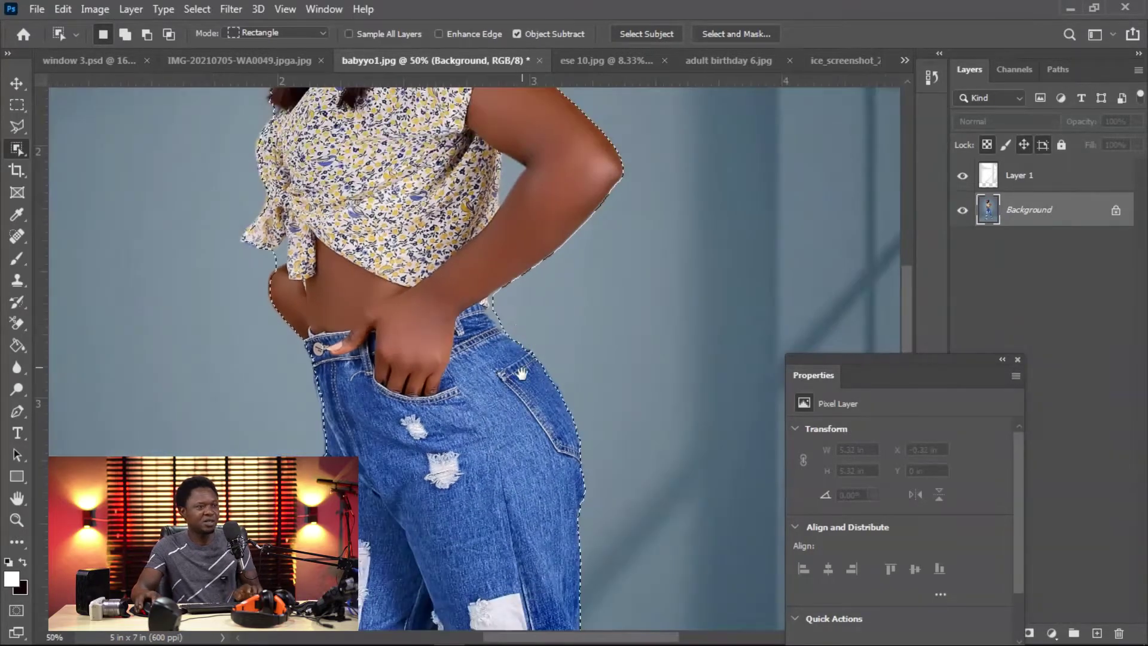
scroll(521, 374, "down", 10)
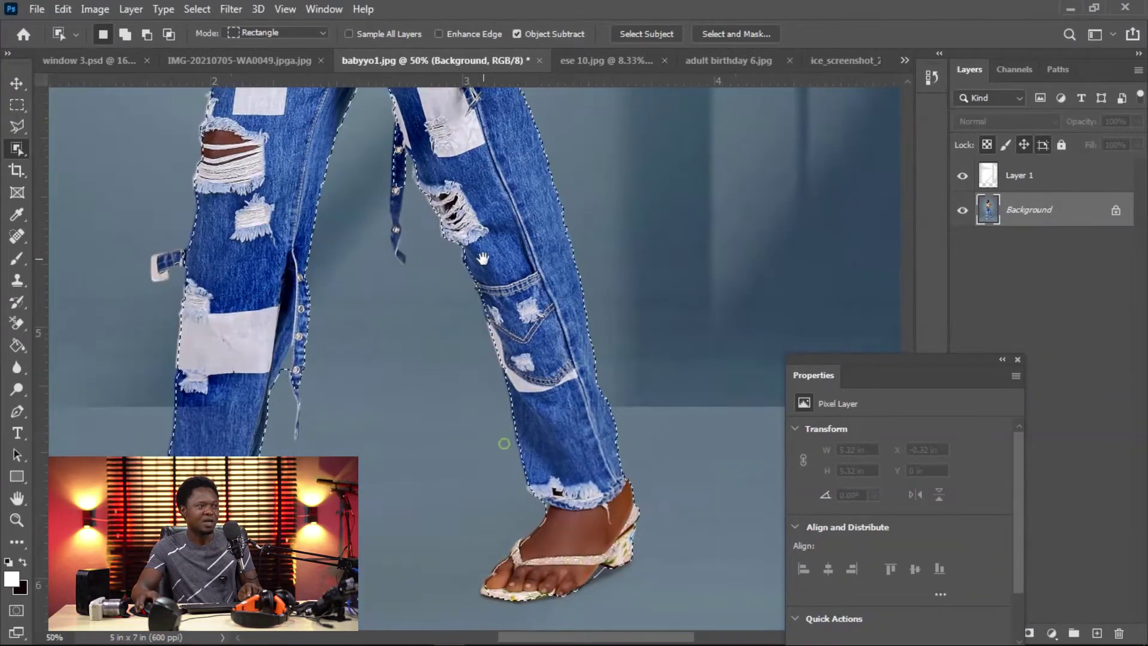
scroll(627, 473, "down", 4)
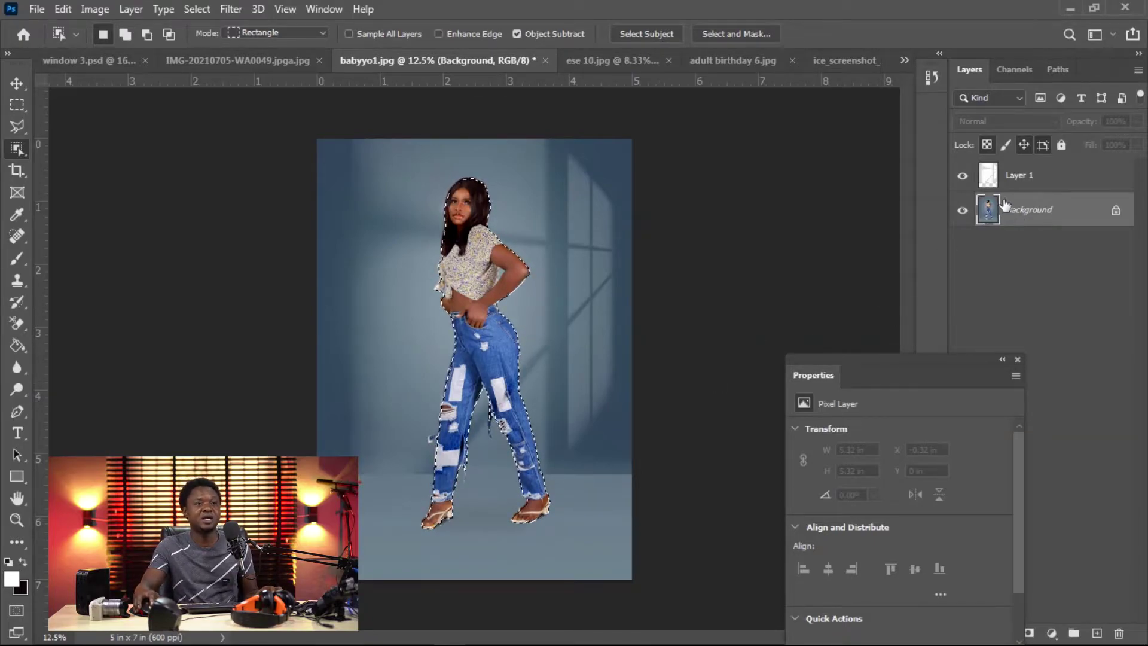
Make Layer 1 active and feather the model selection by 4 pixels.
left_click(1019, 180)
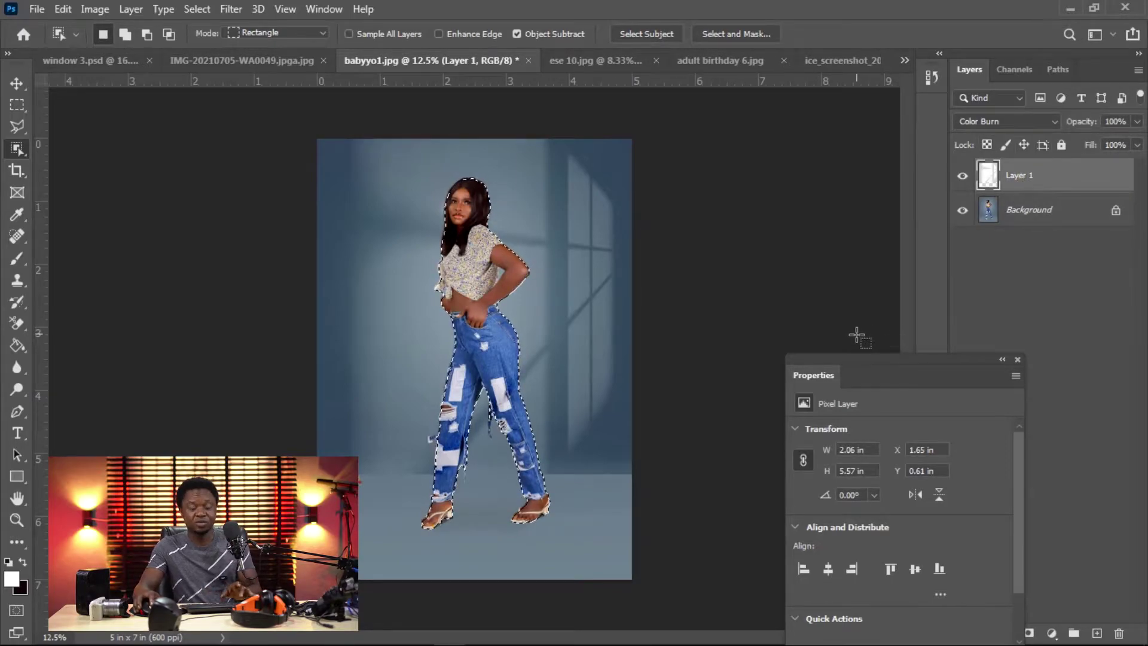
key("ctrl+plus")
key("ctrl+plus")
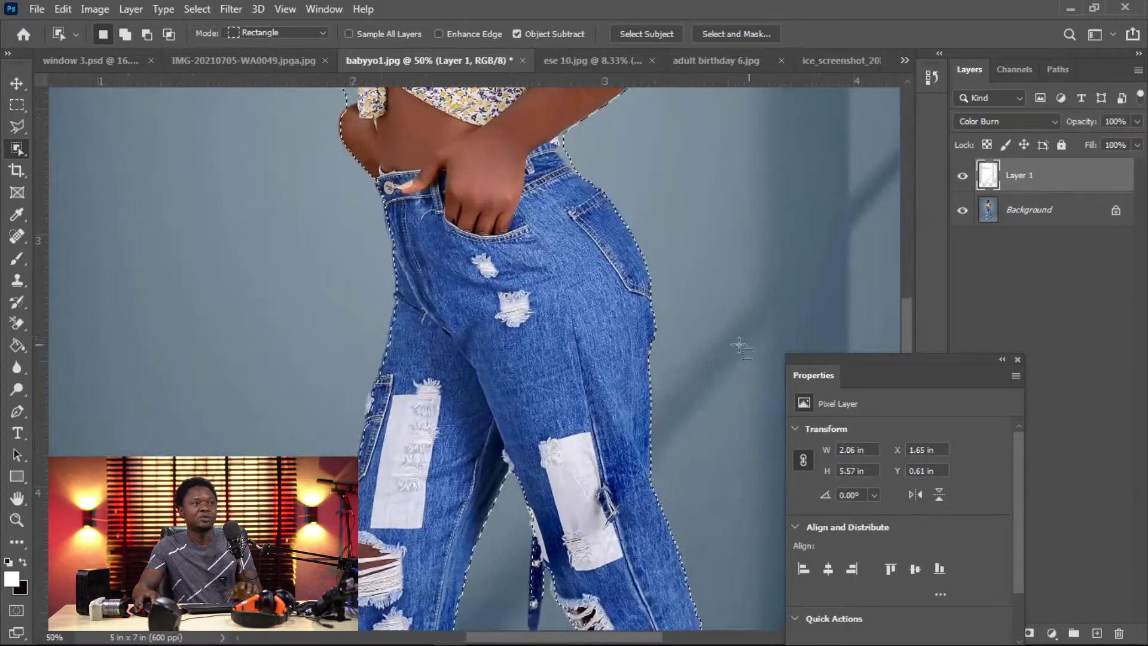
left_click_drag(617, 257, 635, 476)
key("ctrl+minus")
key("ctrl+minus")
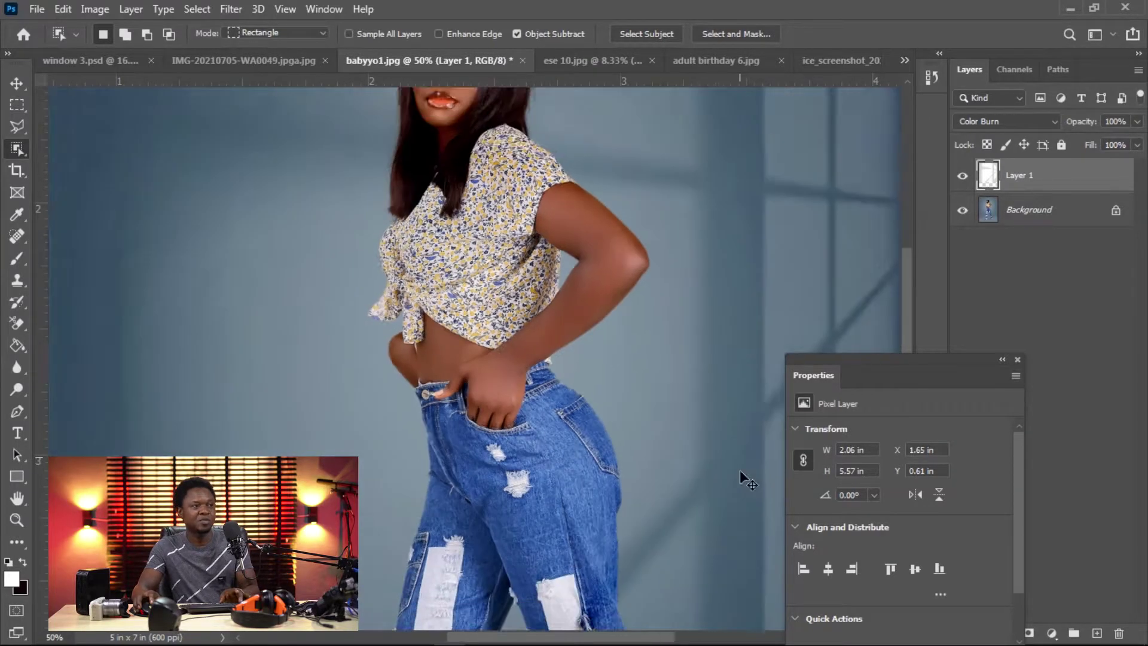
key("ctrl+minus")
key("ctrl+minus")
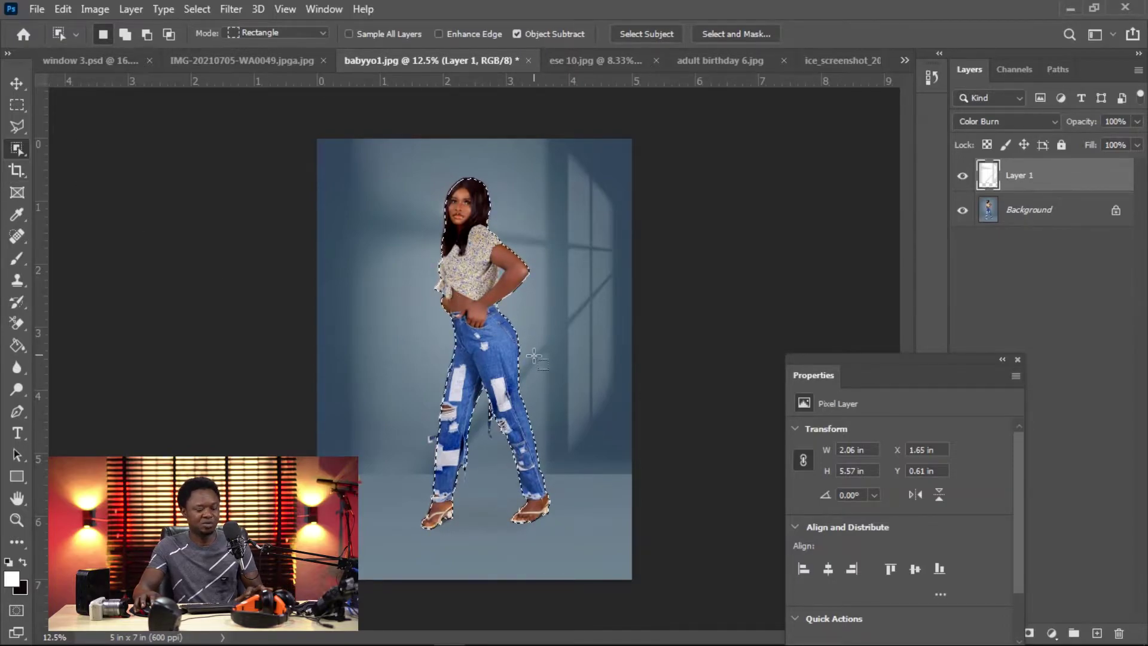
key("l")
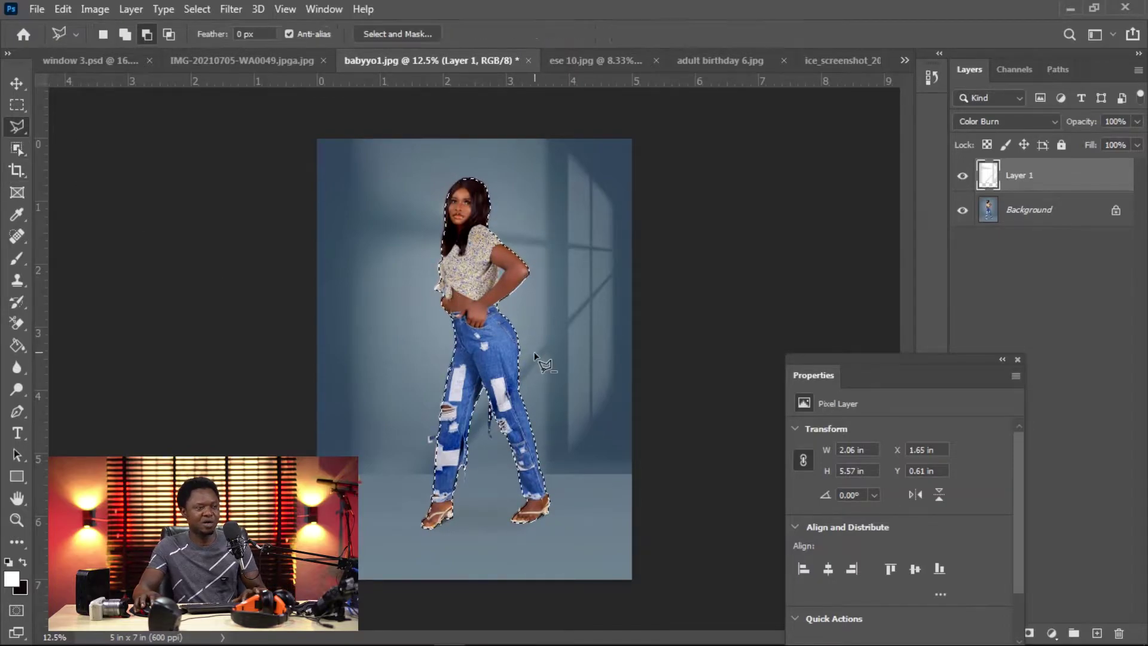
right_click(476, 269)
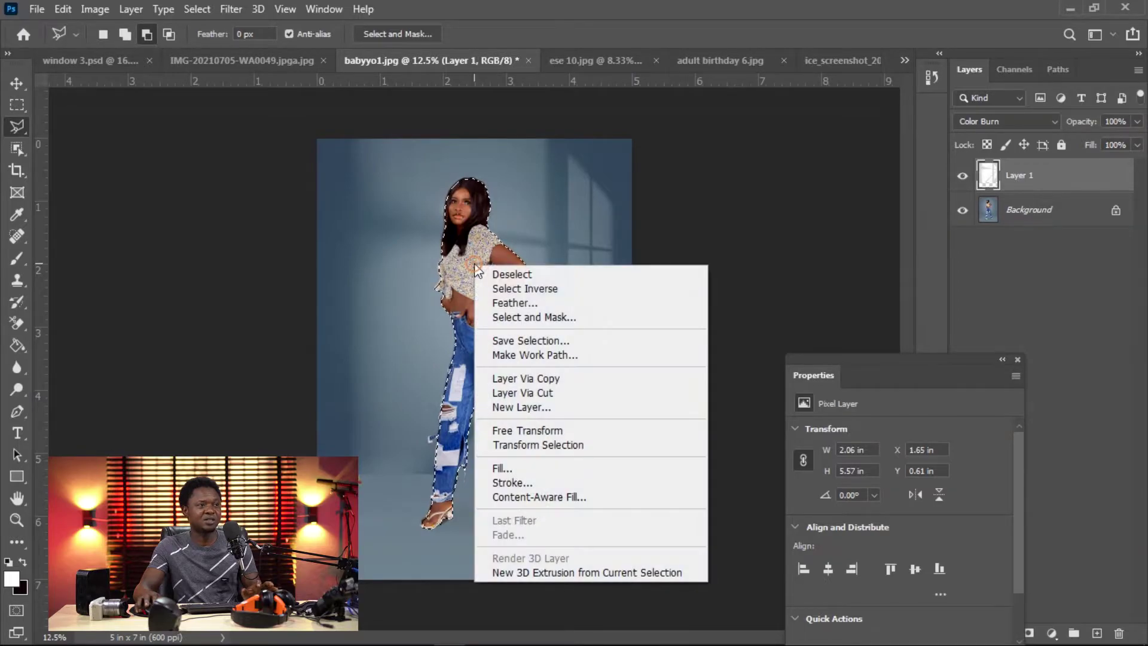
left_click(522, 302)
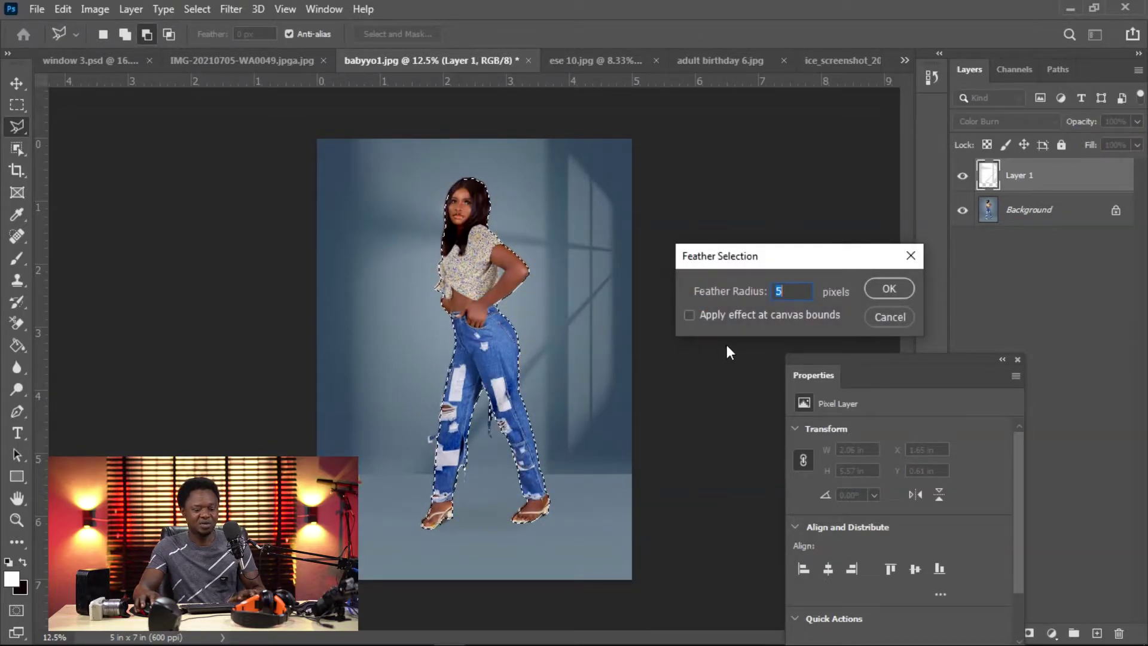
type("4")
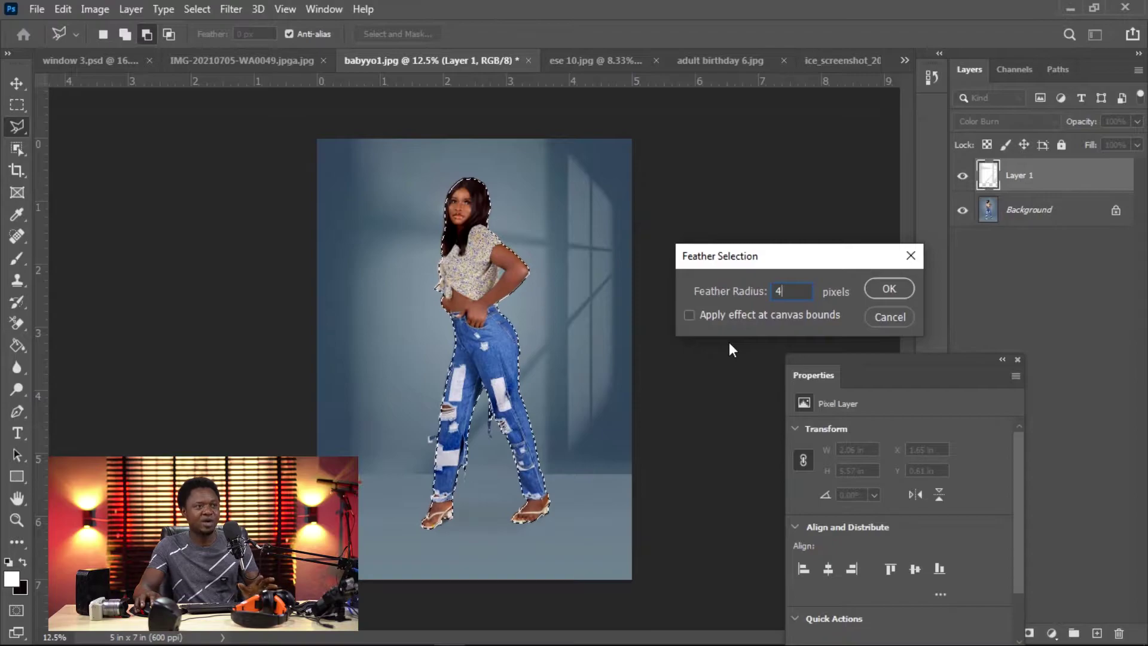
key("Return")
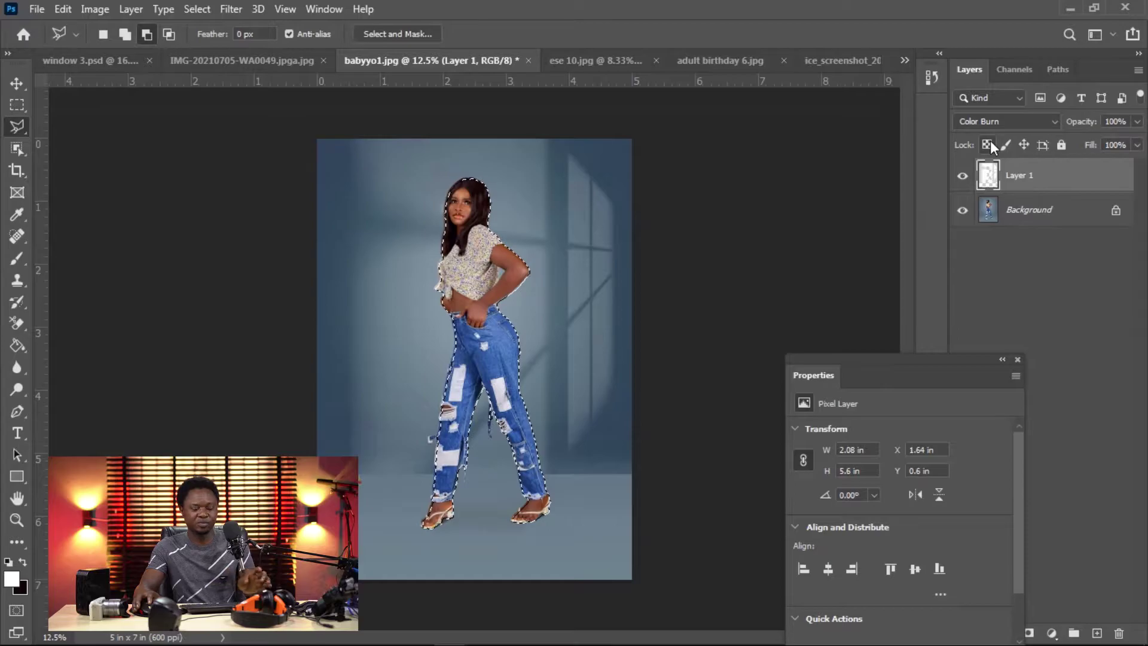
Check the cleared edge at the waist and face, then deselect.
key("ctrl+plus")
key("ctrl+plus")
key("ctrl+plus")
key("ctrl+plus")
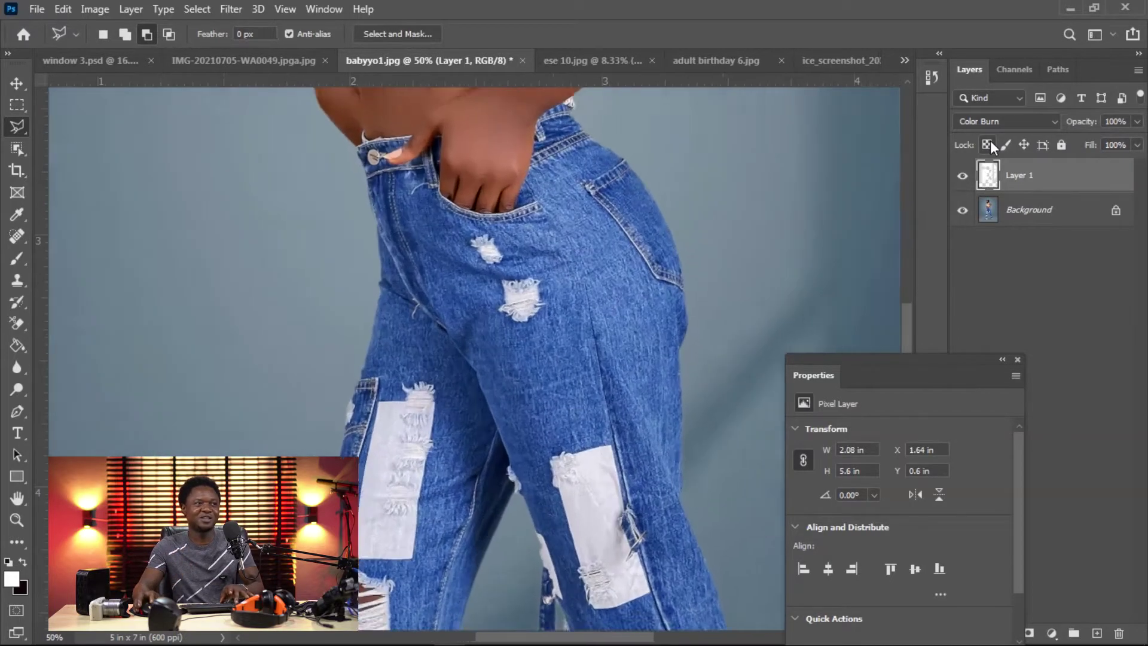
key("ctrl+plus")
scroll(671, 269, "up", 5)
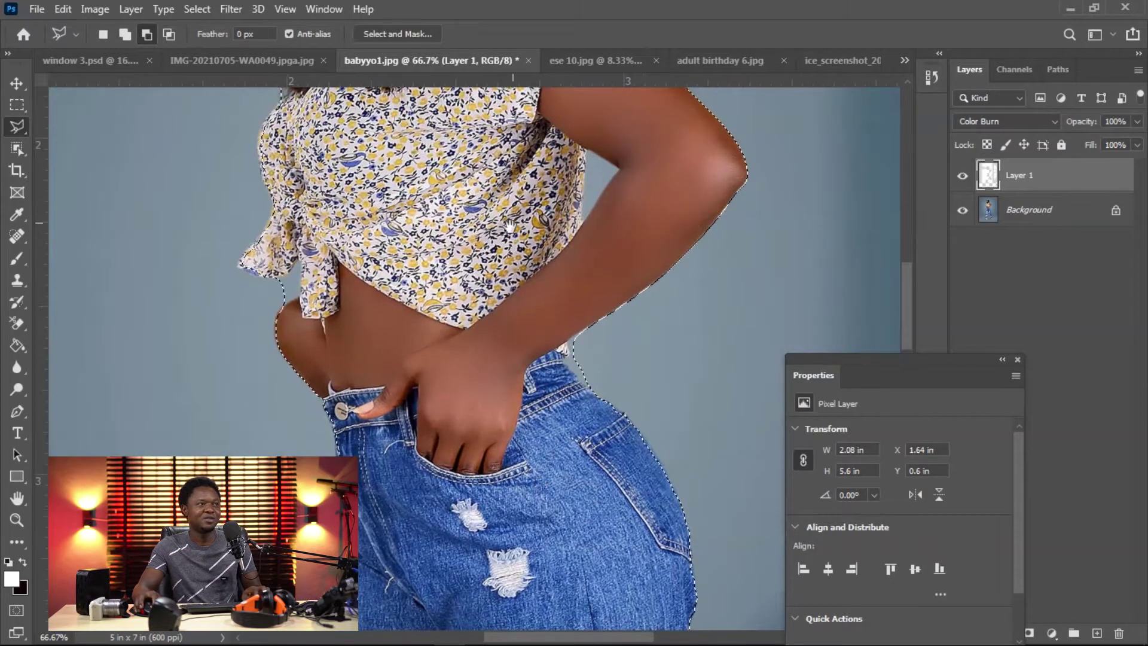
scroll(508, 226, "up", 5)
scroll(505, 315, "down", 3)
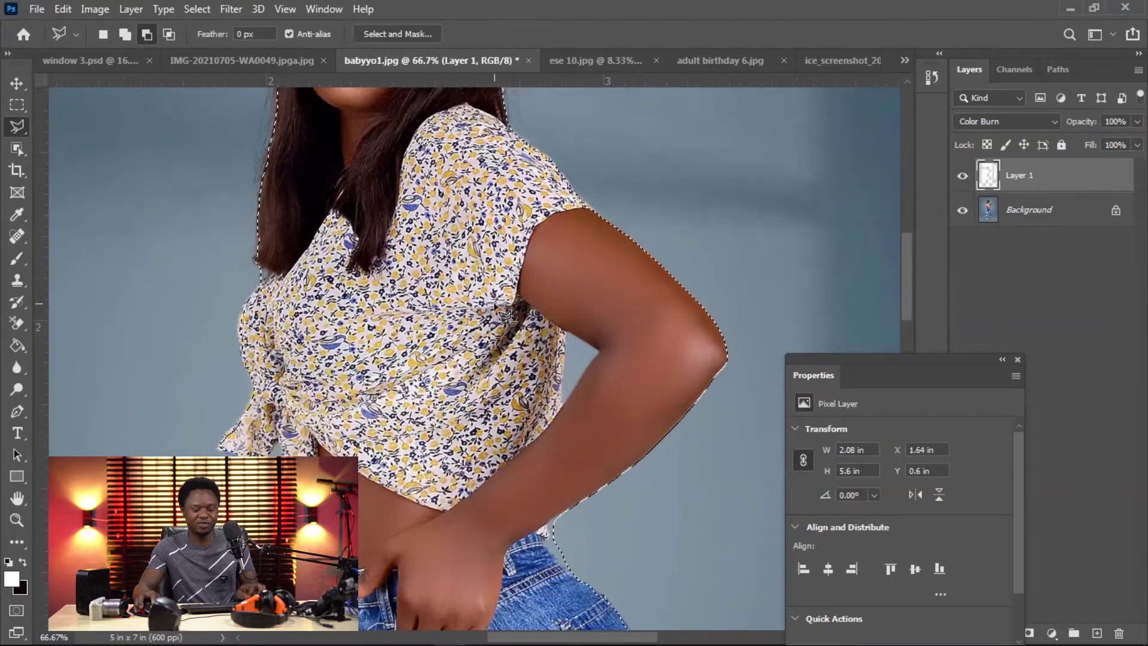
key("ctrl+plus")
scroll(505, 315, "up", 4)
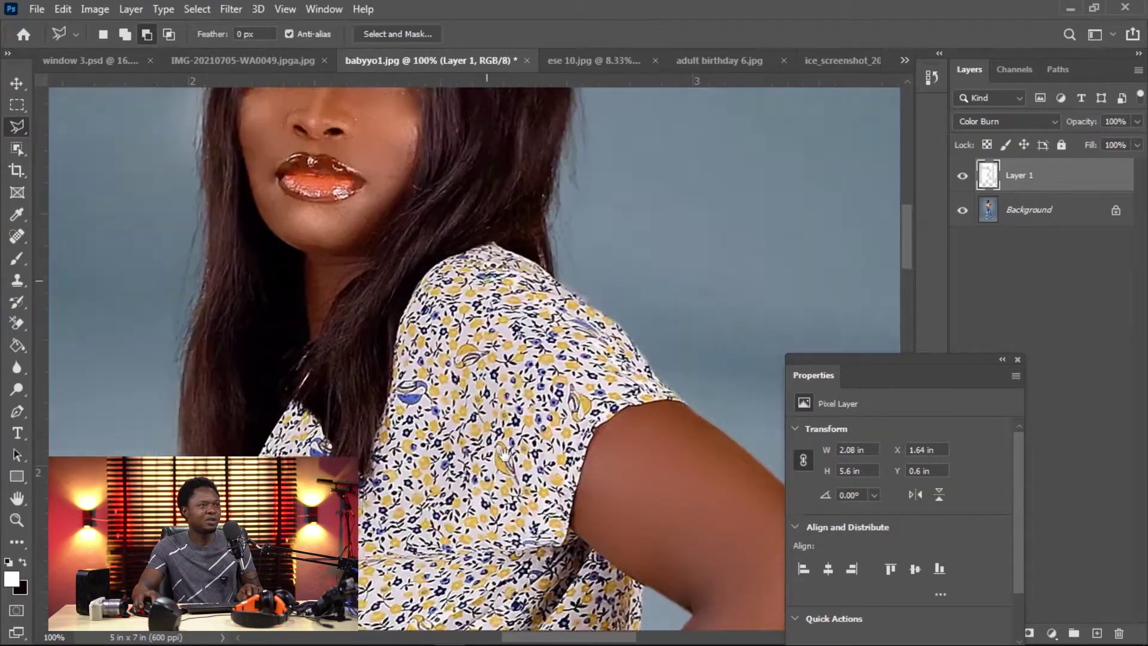
scroll(500, 427, "up", 4)
scroll(484, 364, "down", 2)
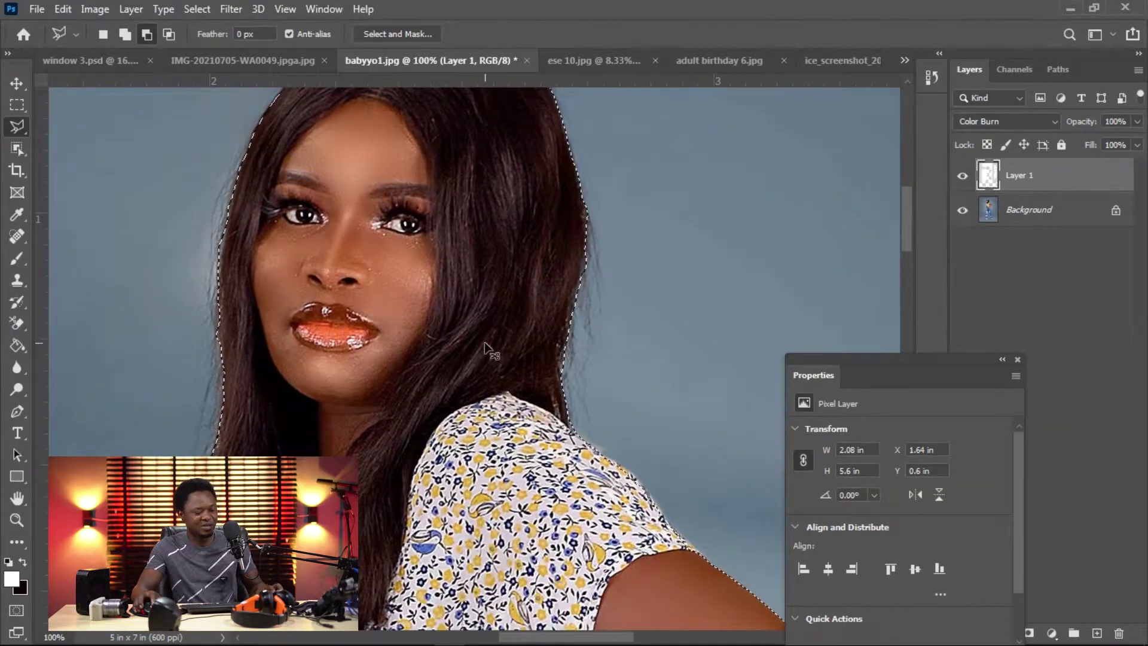
key("ctrl+d")
Zoom out to review the whole photo with the model cleared from the overlay.
left_click_drag(461, 338, 408, 306)
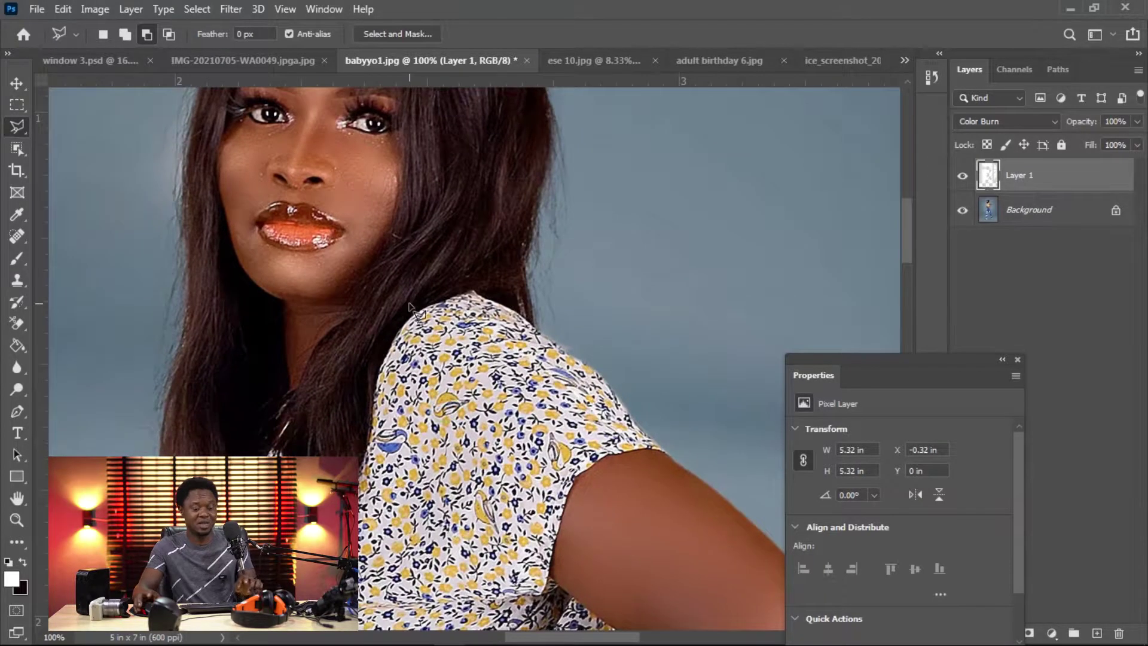
key("ctrl+minus")
key("ctrl+minus")
key("ctrl+minus")
key("ctrl+minus")
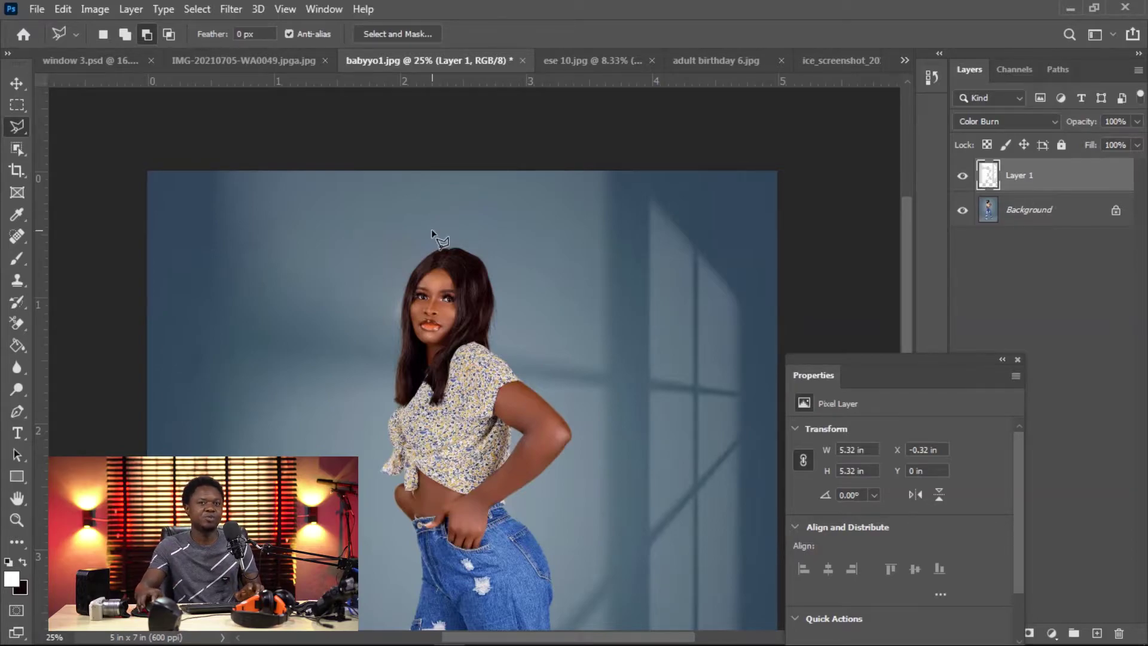
key("ctrl+plus")
key("ctrl+plus")
key("ctrl+plus")
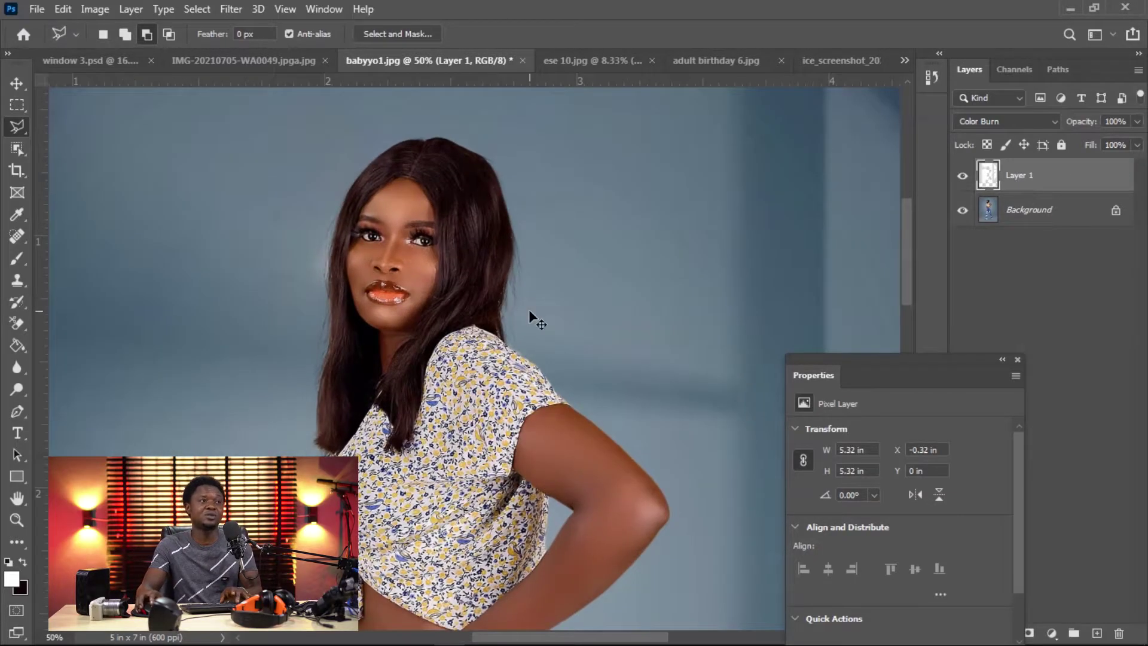
key("ctrl+minus")
key("ctrl+minus")
key("ctrl+minus")
key("ctrl+minus")
key("ctrl+minus")
key("ctrl+minus")
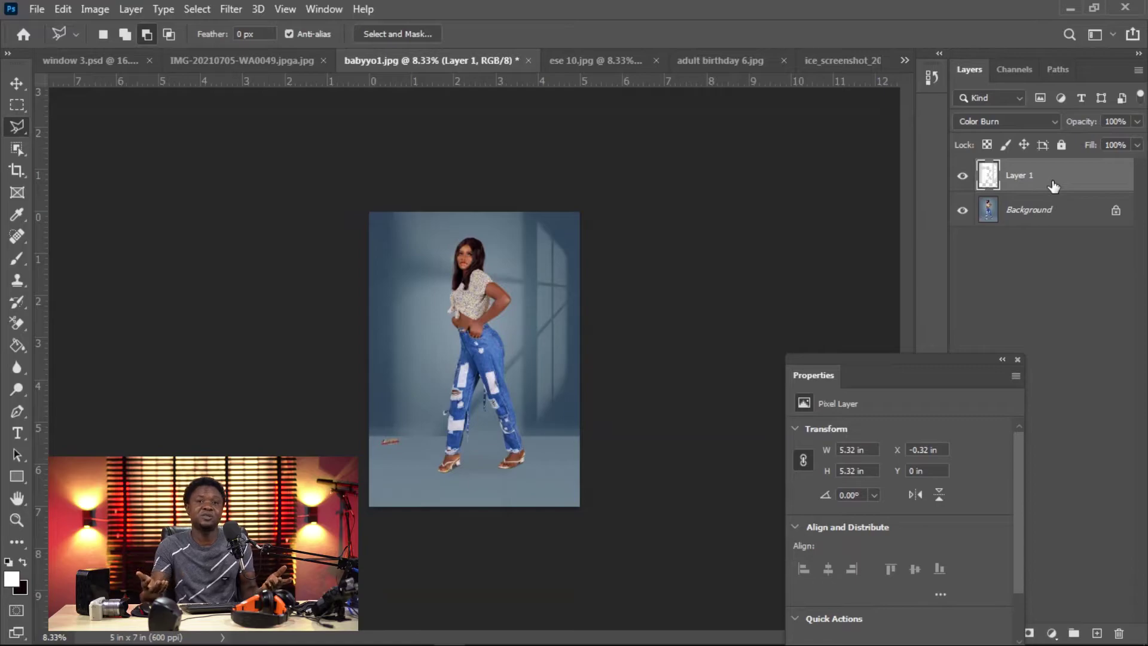
key("ctrl+plus")
key("ctrl+minus")
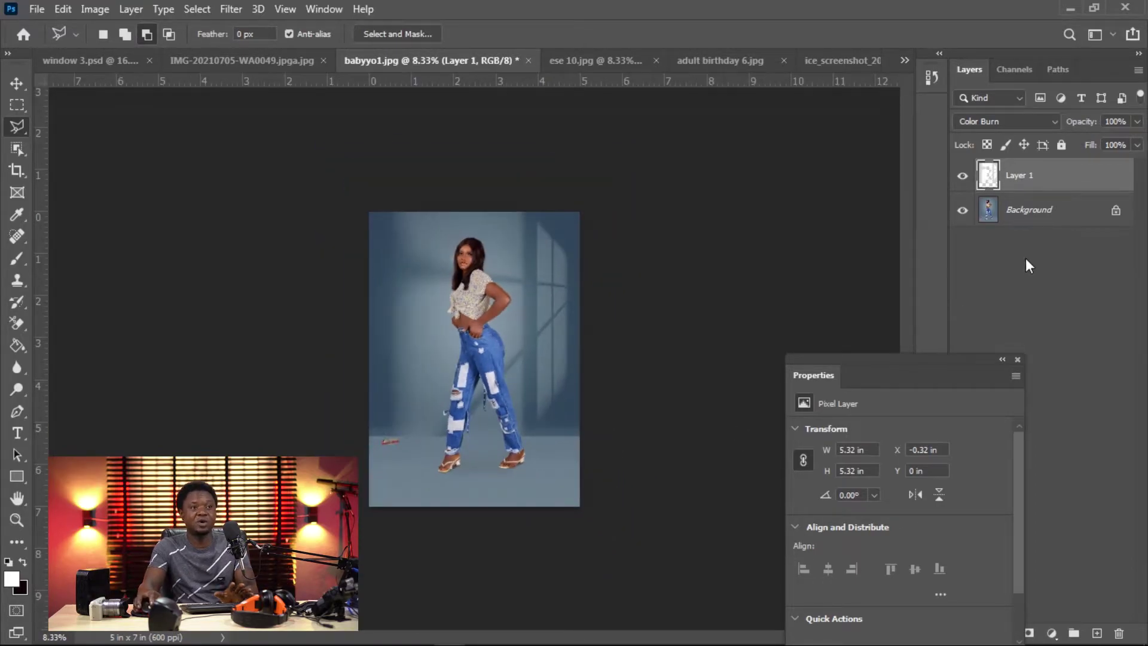
Marquee a full-width band across the floor line and feather it by 300 pixels.
left_click(16, 108)
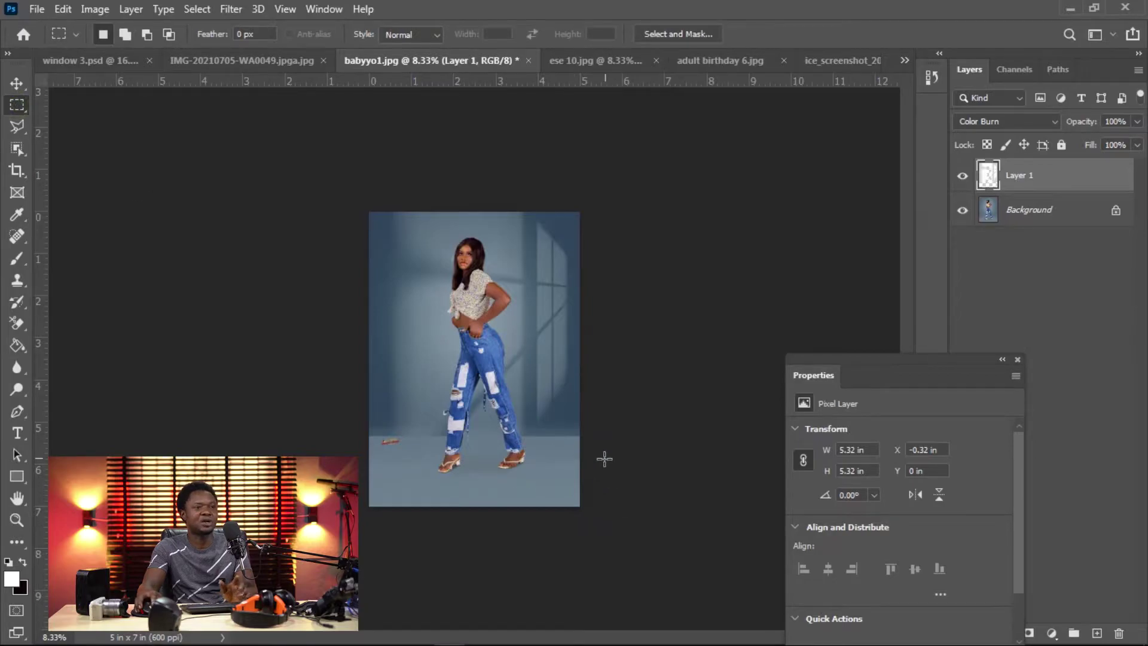
left_click_drag(607, 455, 344, 414)
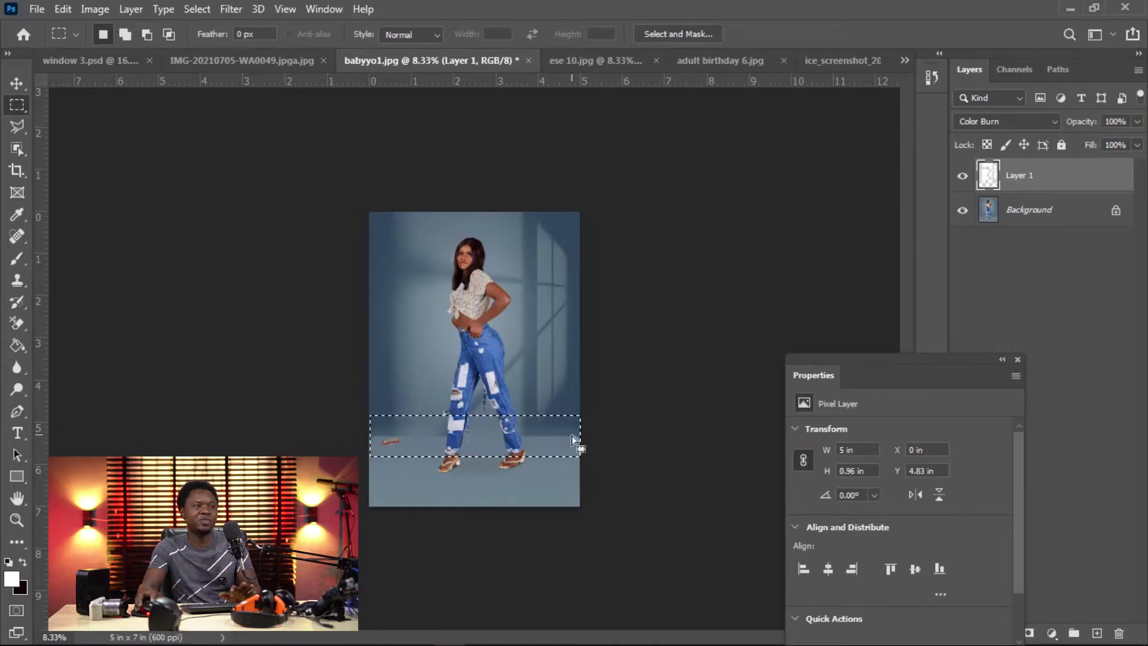
right_click(532, 440)
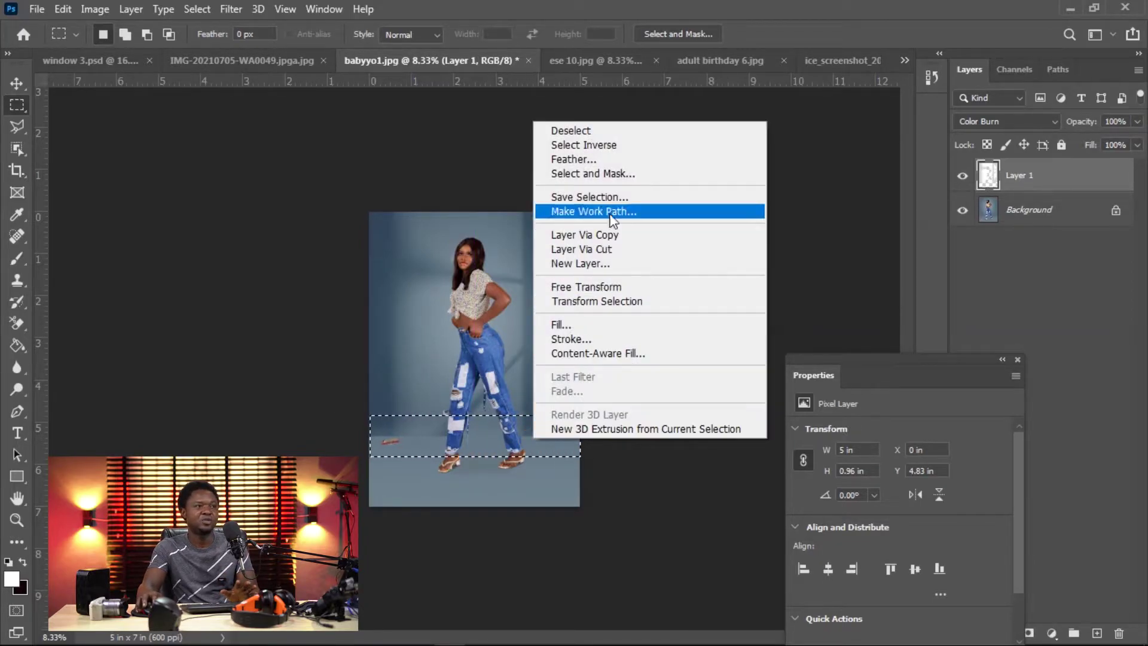
left_click(598, 159)
type("3")
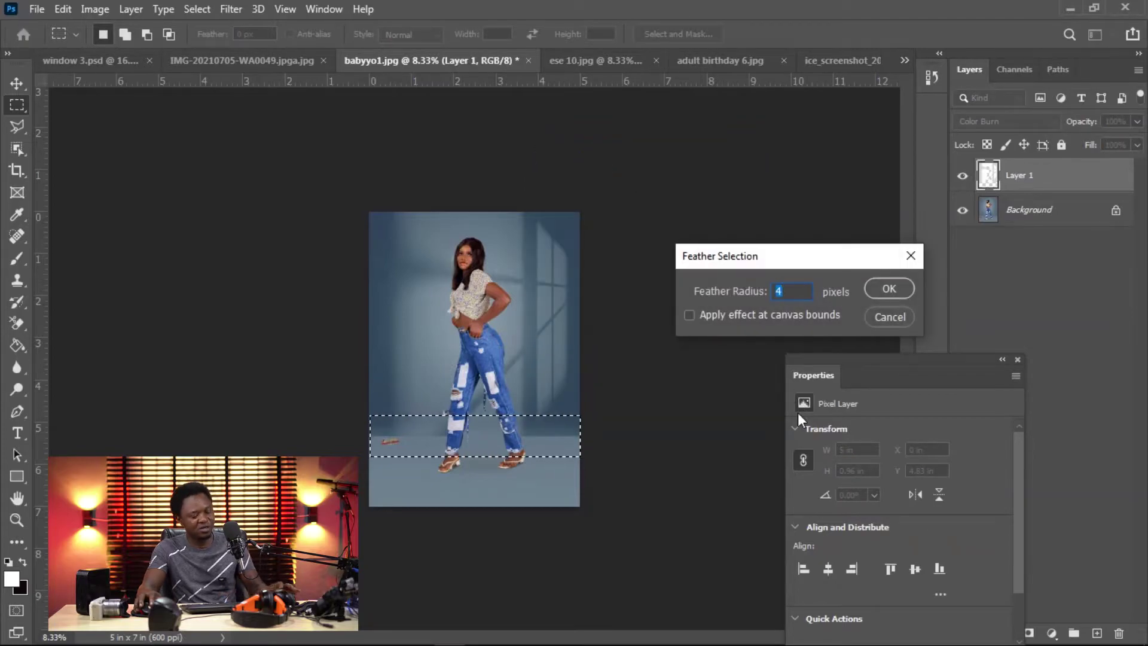
type("00")
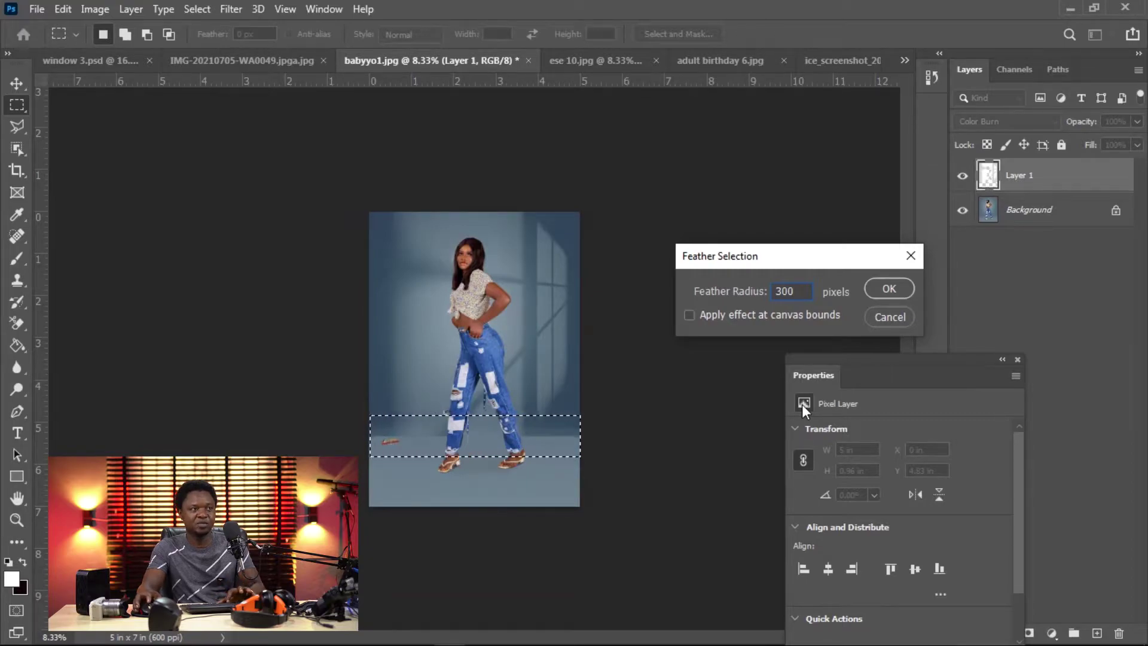
key("Return")
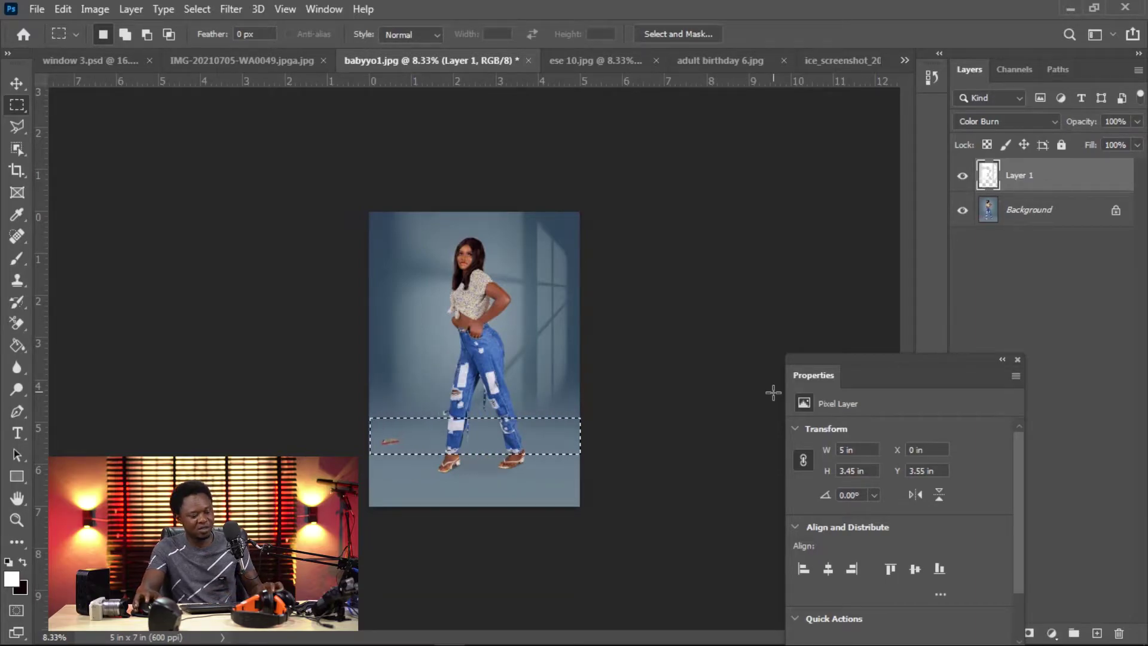
Deselect the floor band and zoom in to inspect the legs, floor and head.
key("ctrl+d")
key("ctrl+plus")
key("ctrl+plus")
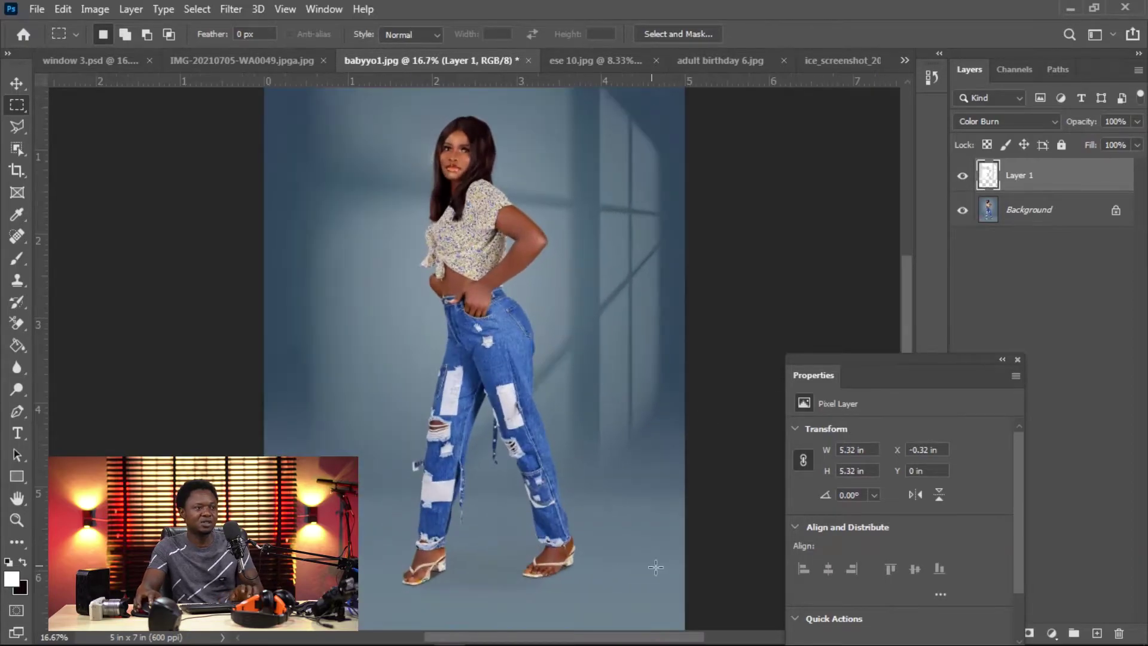
left_click_drag(655, 567, 622, 474)
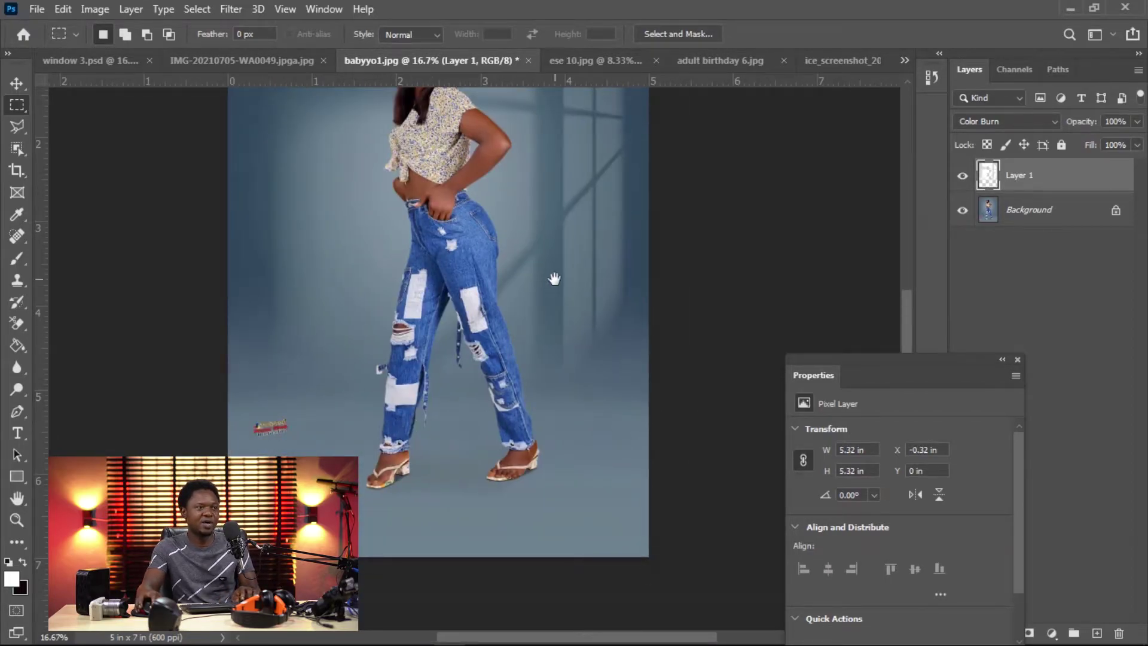
left_click_drag(554, 278, 533, 470)
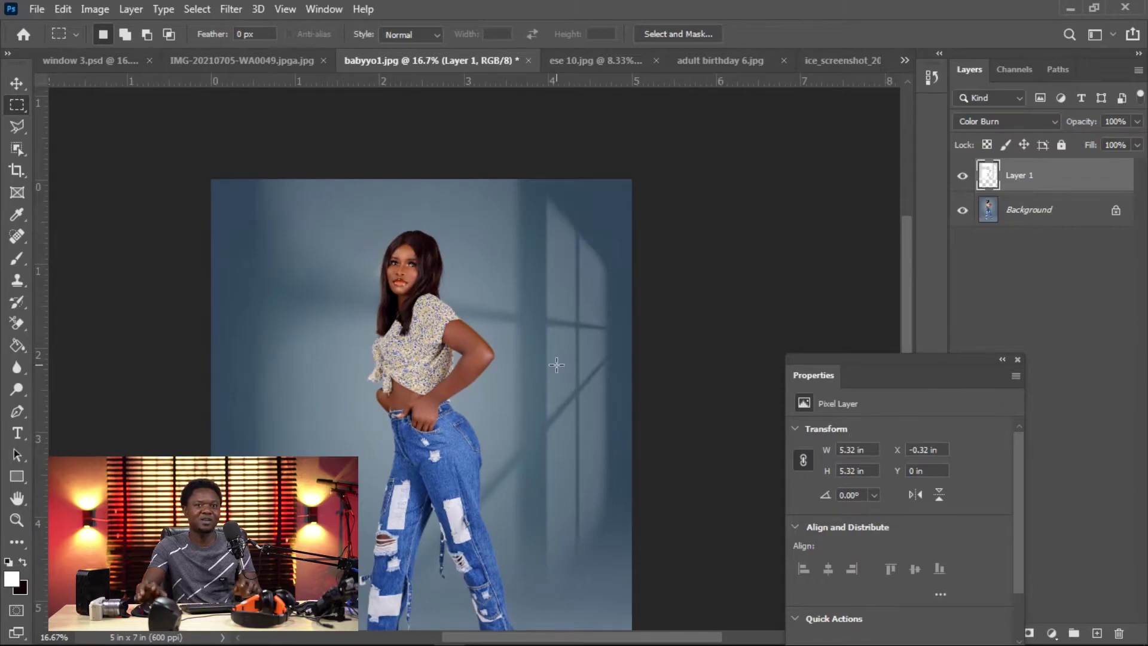
scroll(554, 363, "up", 2)
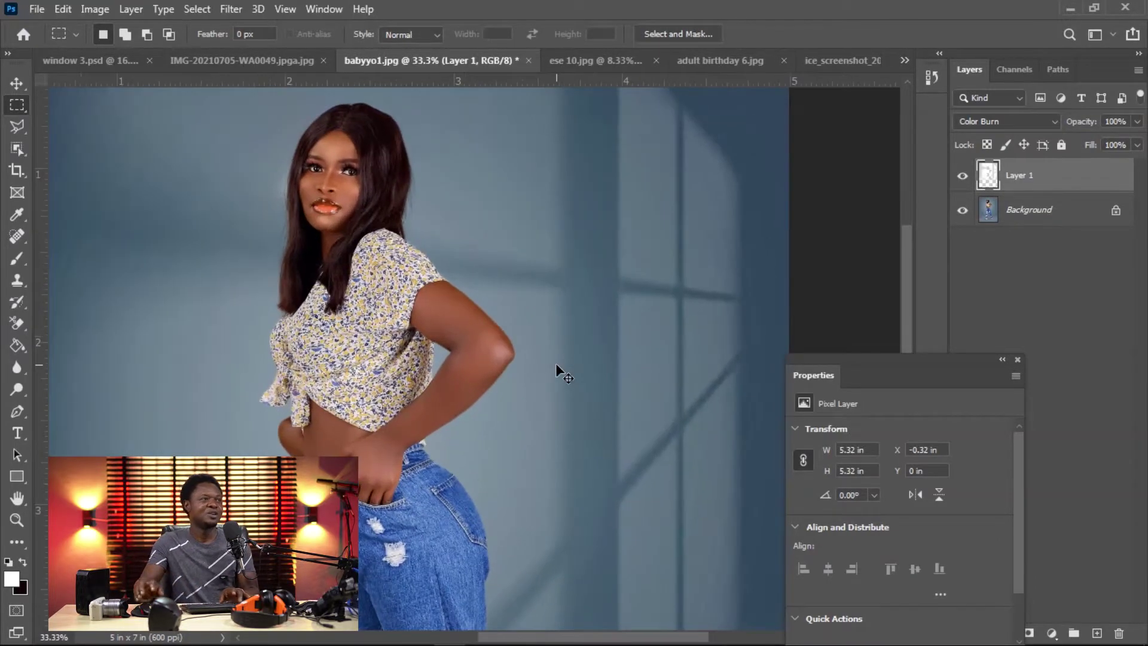
scroll(555, 363, "down", 3)
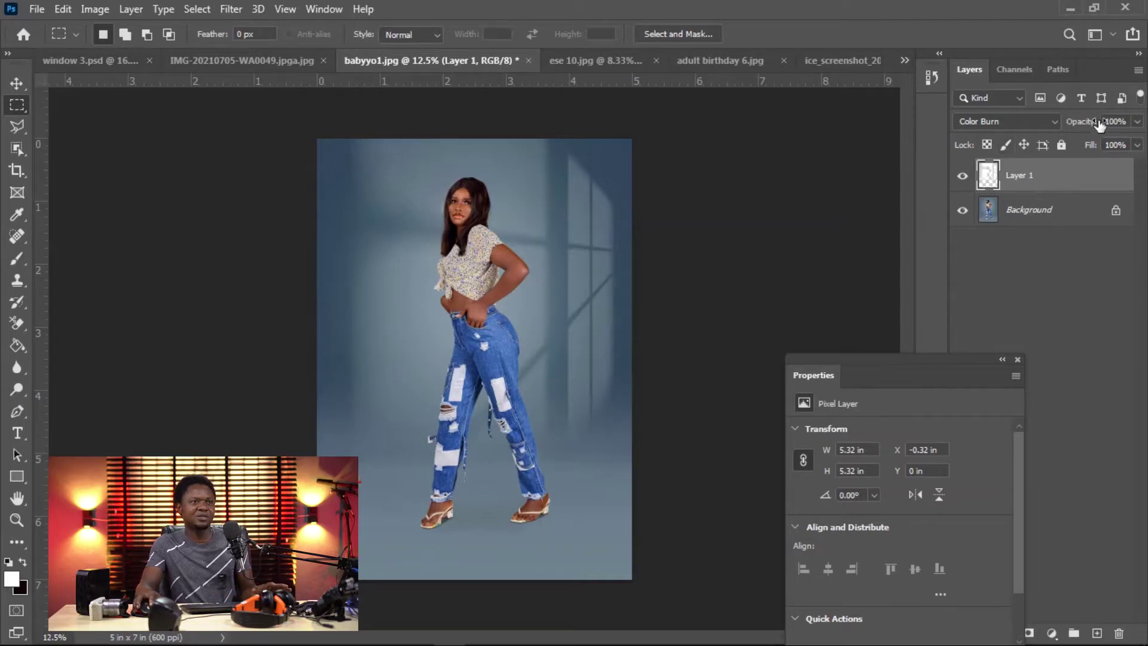
Lower Layer 1's opacity to 56% and toggle its visibility to compare.
left_click_drag(1098, 122, 1045, 128)
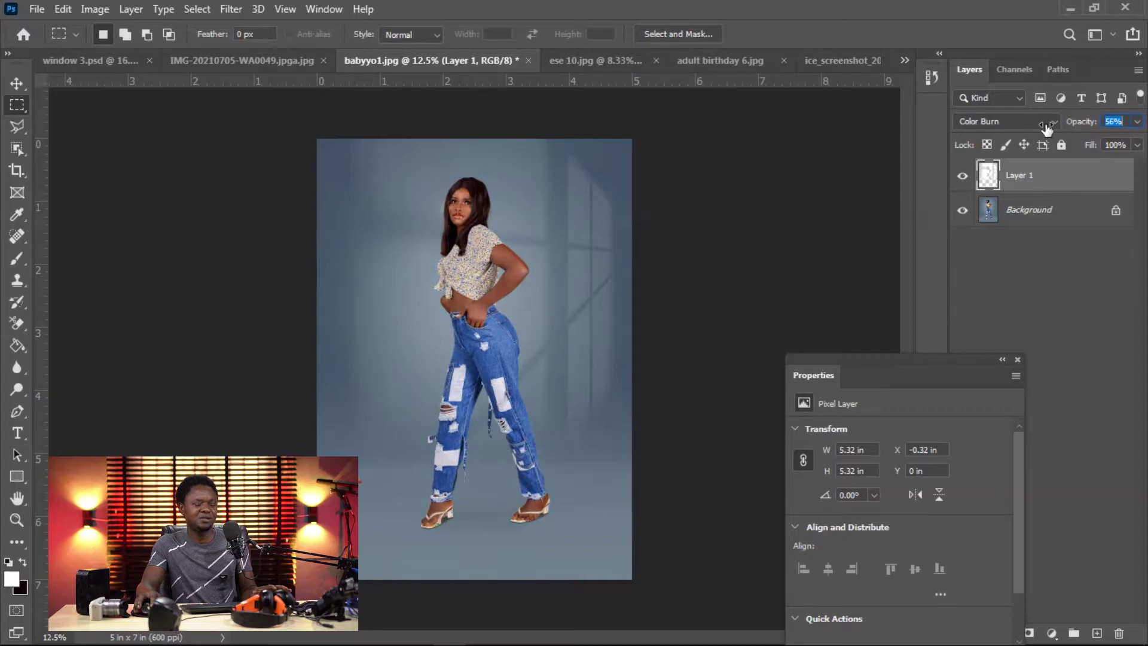
key("ctrl+minus")
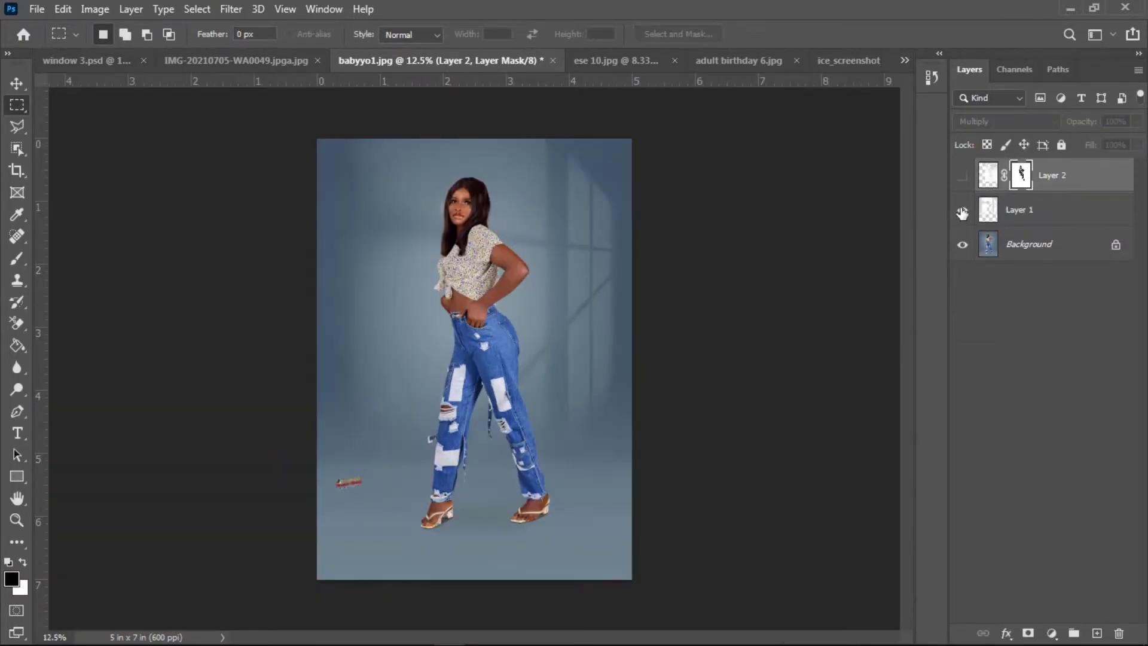
left_click(963, 213)
left_click(963, 212)
left_click(962, 212)
left_click(963, 212)
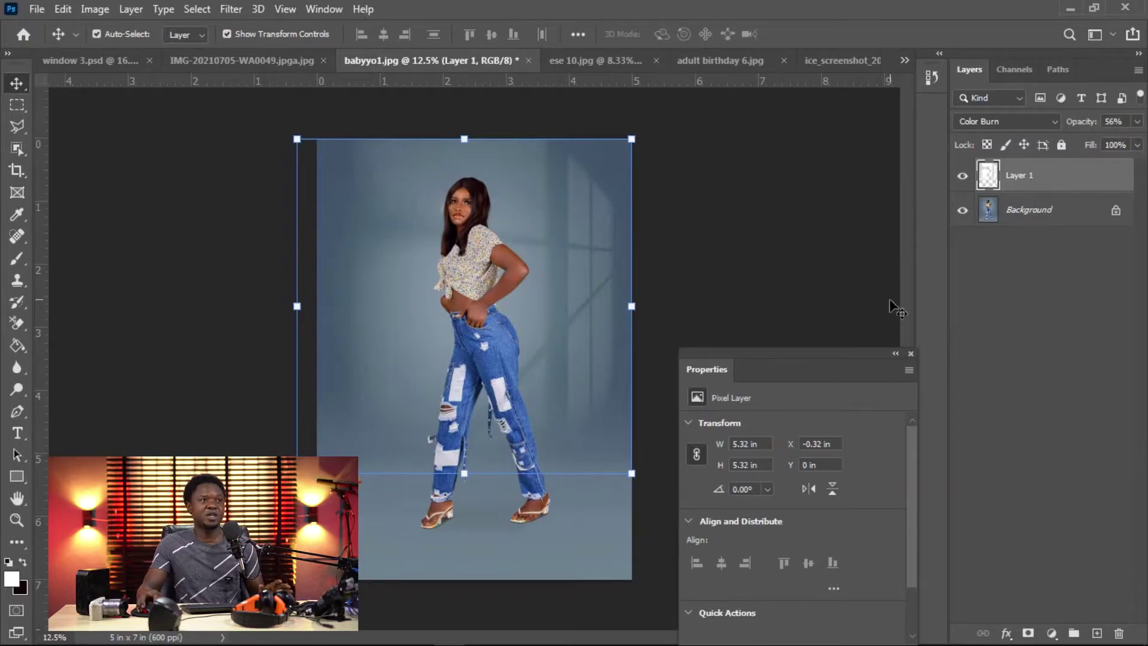
Copy the palm-shadow screenshot into babyyo1.jpg as Layer 2, scaled to 3.49 × 5.24 in over the right side.
left_click(824, 63)
left_click_drag(529, 317, 431, 297)
left_click_drag(522, 343, 681, 152)
left_click_drag(466, 424, 448, 457)
mouse_move(512, 349)
left_mouse_down()
mouse_move(468, 356)
mouse_move(491, 349)
left_mouse_up()
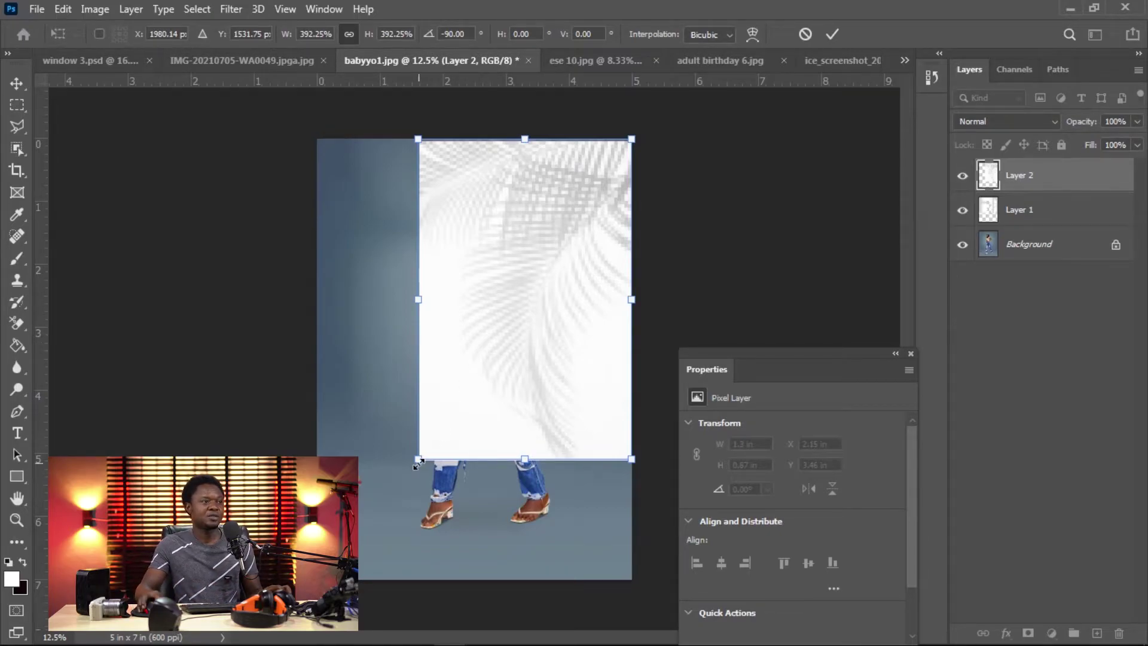
left_click_drag(418, 459, 414, 464)
left_click_drag(414, 137, 412, 136)
key("Return")
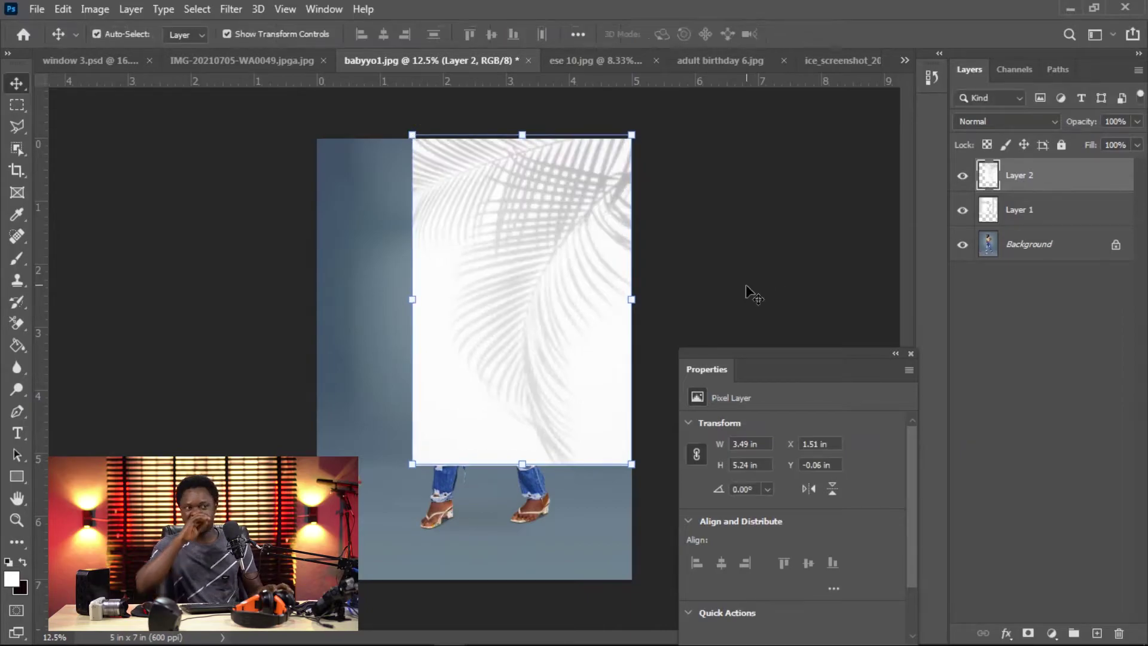
Hide Layer 1 and set Layer 2's blend mode to Multiply.
left_click(962, 210)
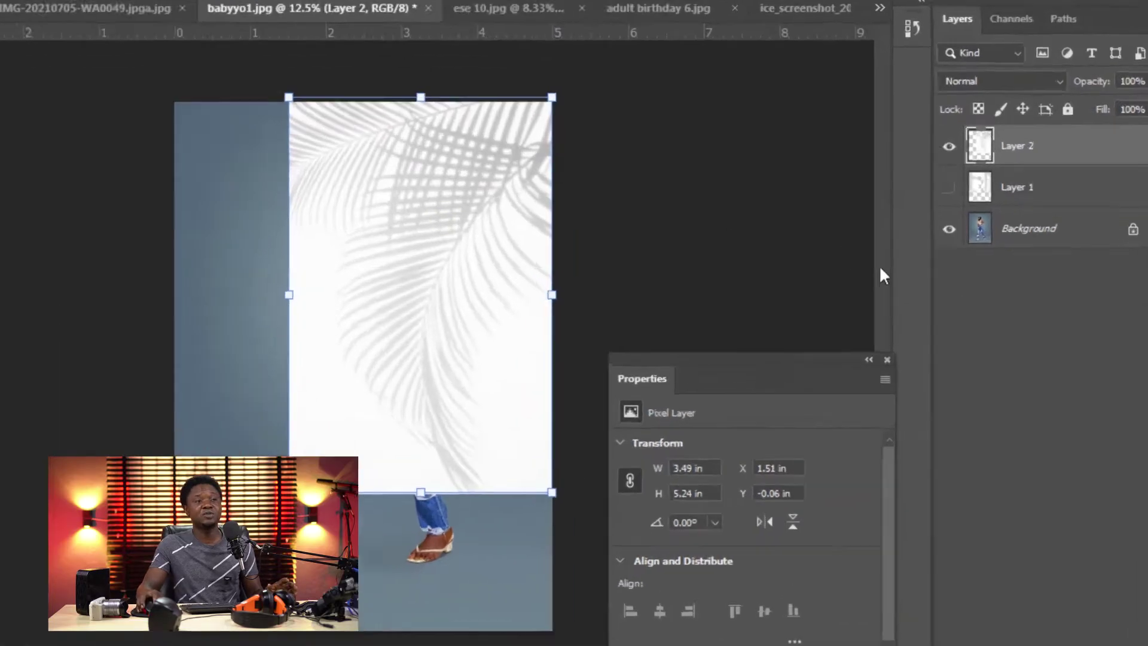
left_click(998, 70)
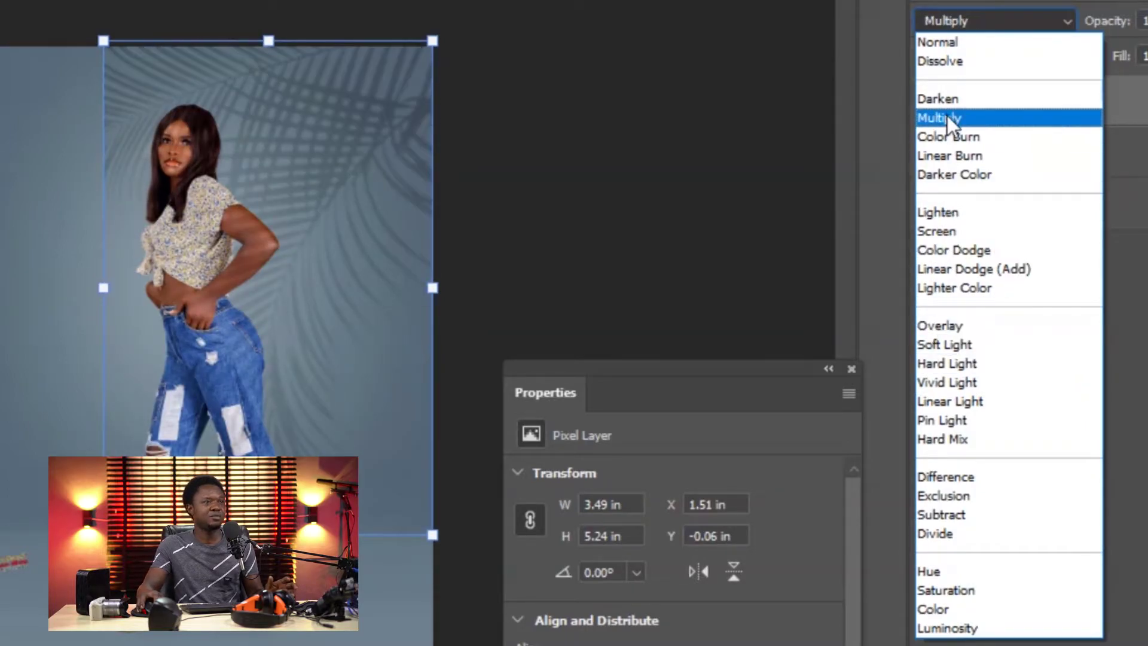
left_click(947, 116)
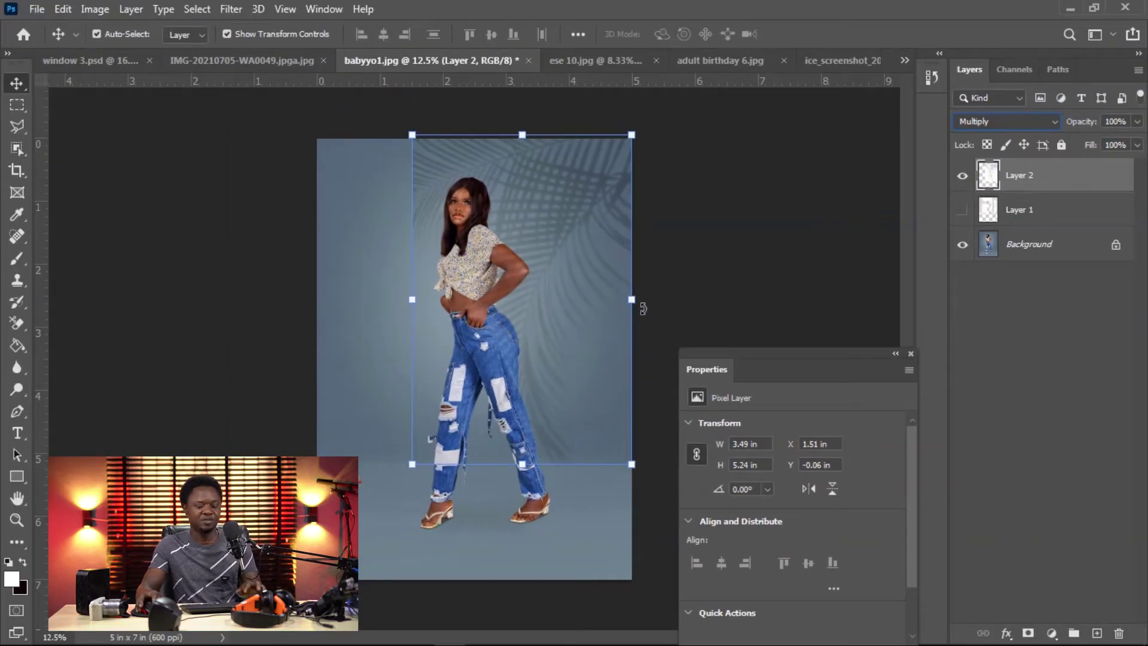
scroll(626, 402, "up", 4)
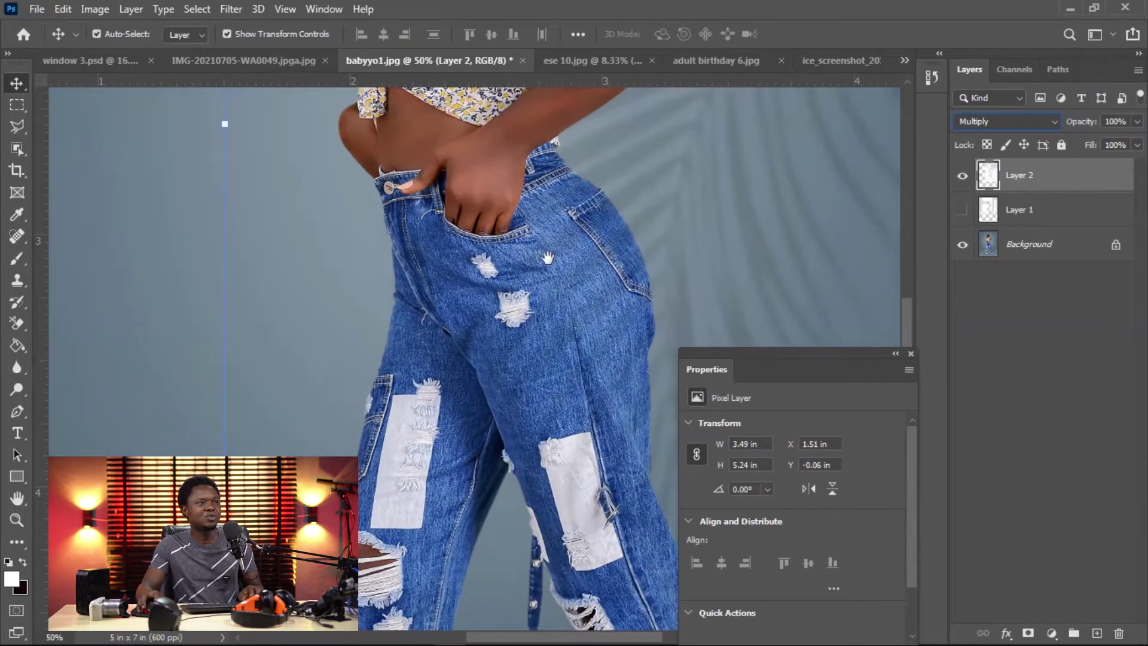
Add a white layer mask to Layer 2's palm-shadow layer and make black the foreground colour.
left_click_drag(549, 243, 530, 622)
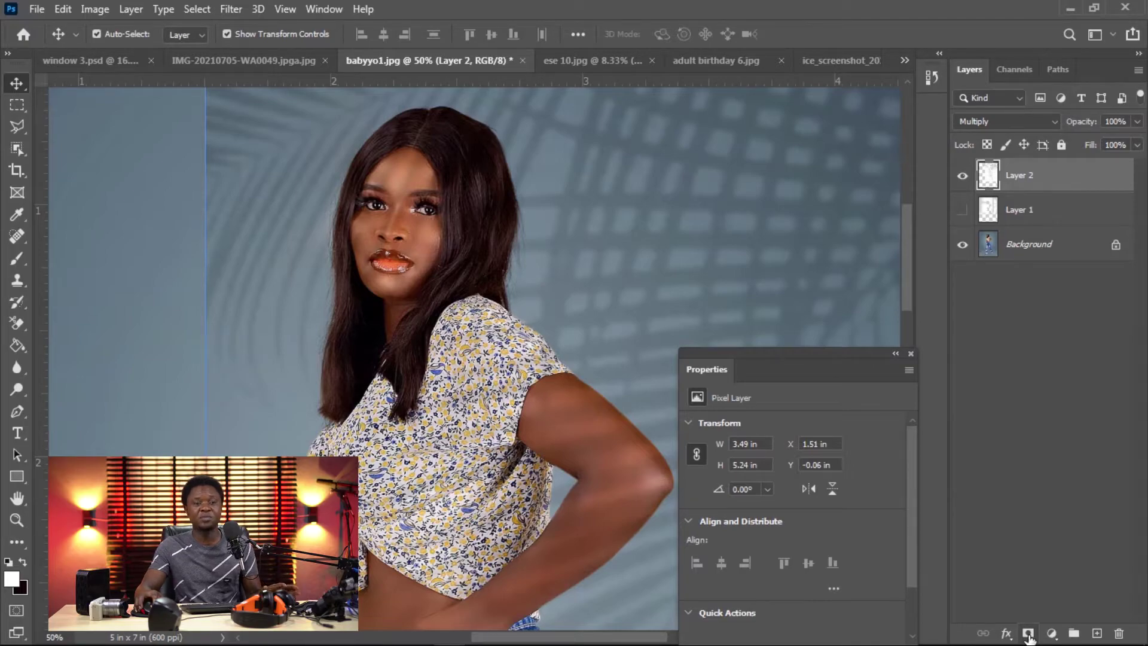
left_click(1028, 635)
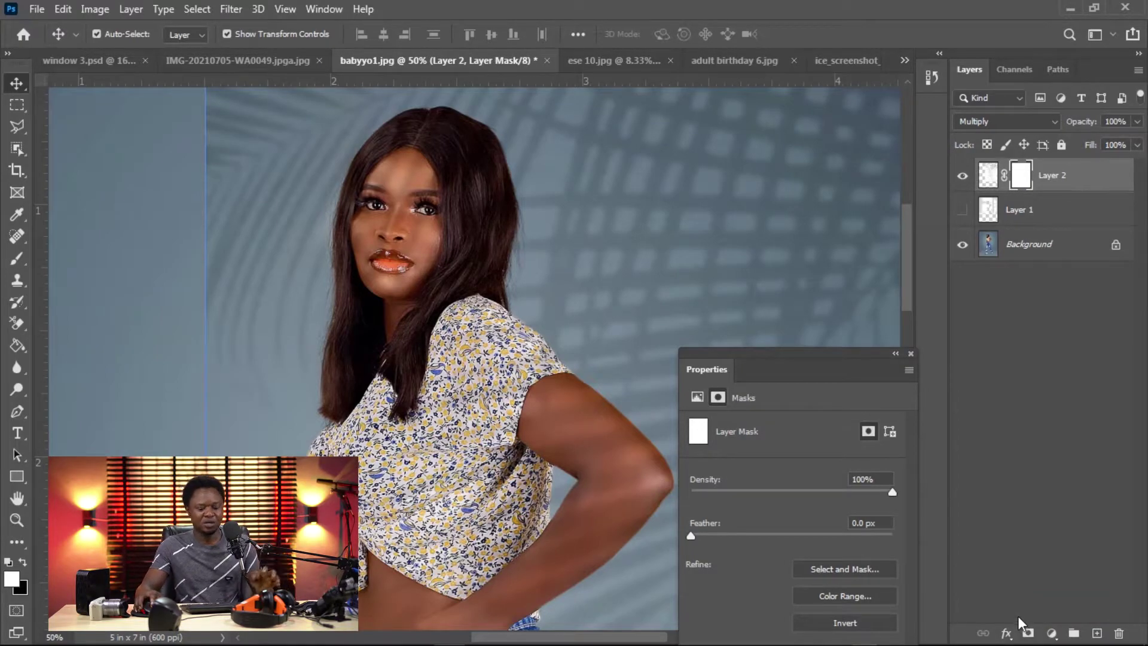
key("ctrl+plus")
left_click_drag(470, 282, 474, 329)
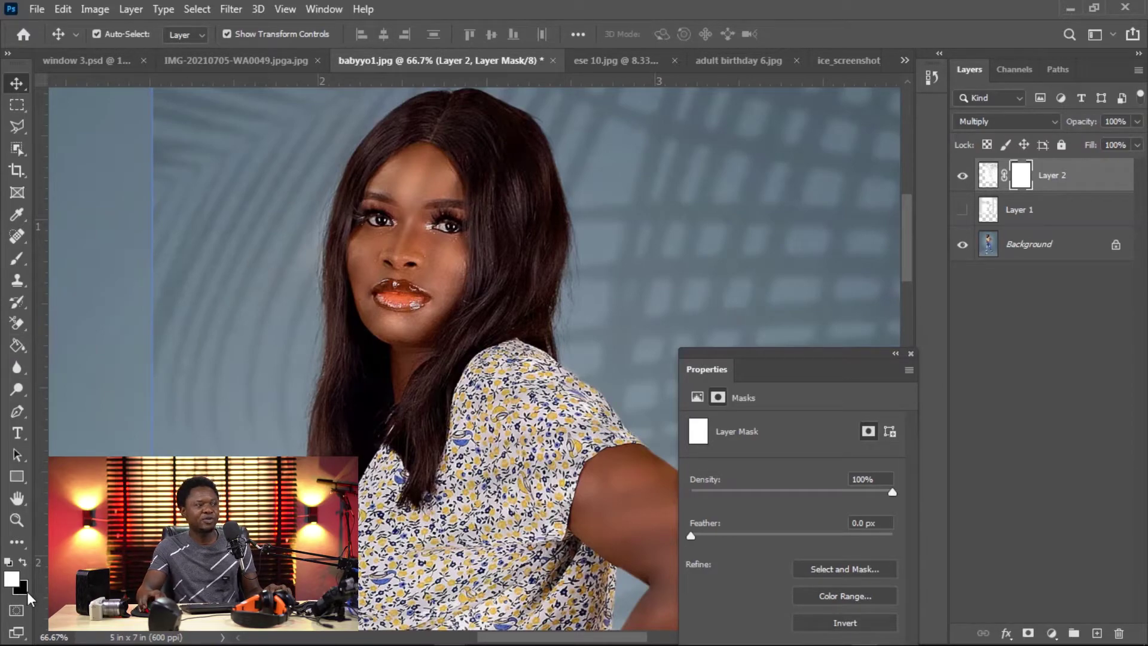
key("x")
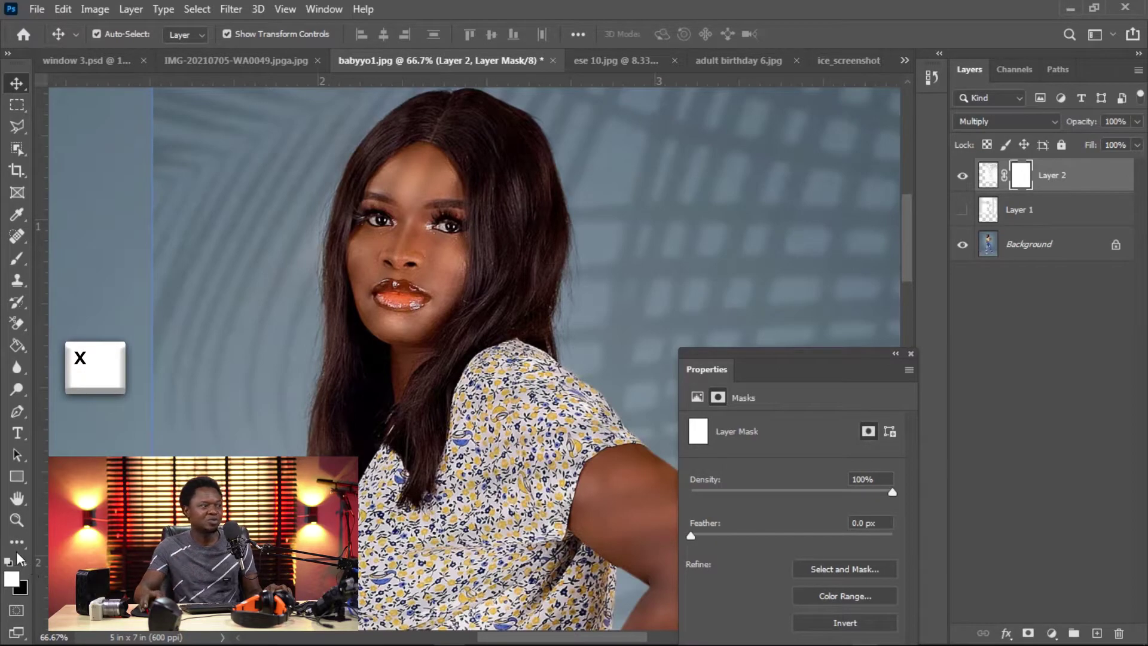
key("x")
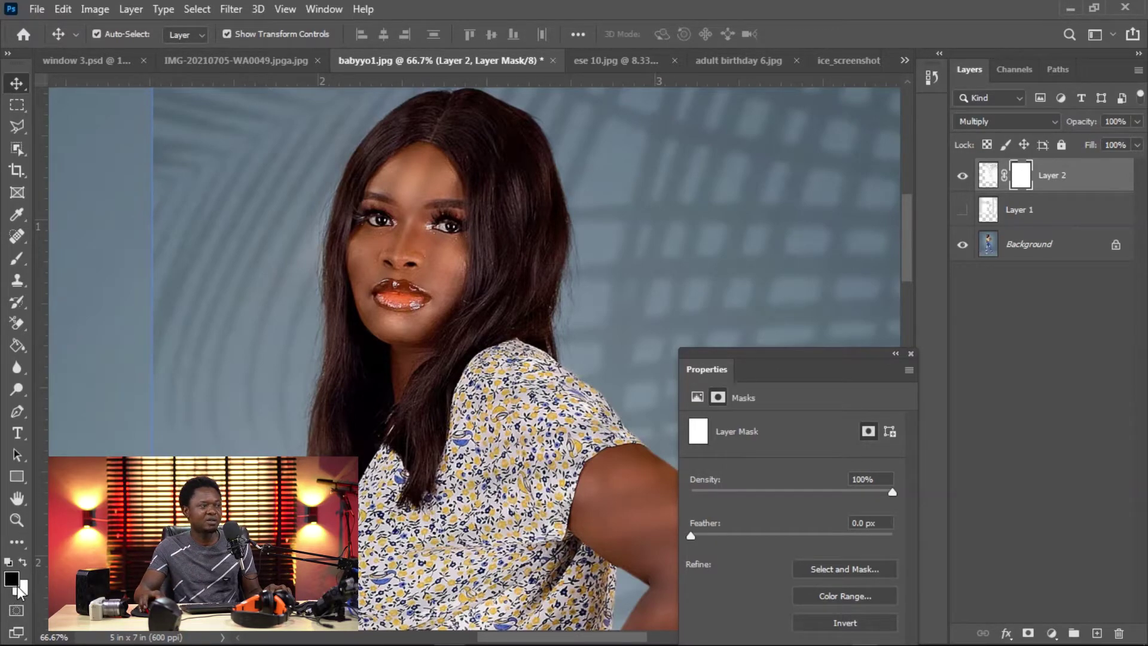
key("x")
key("x")
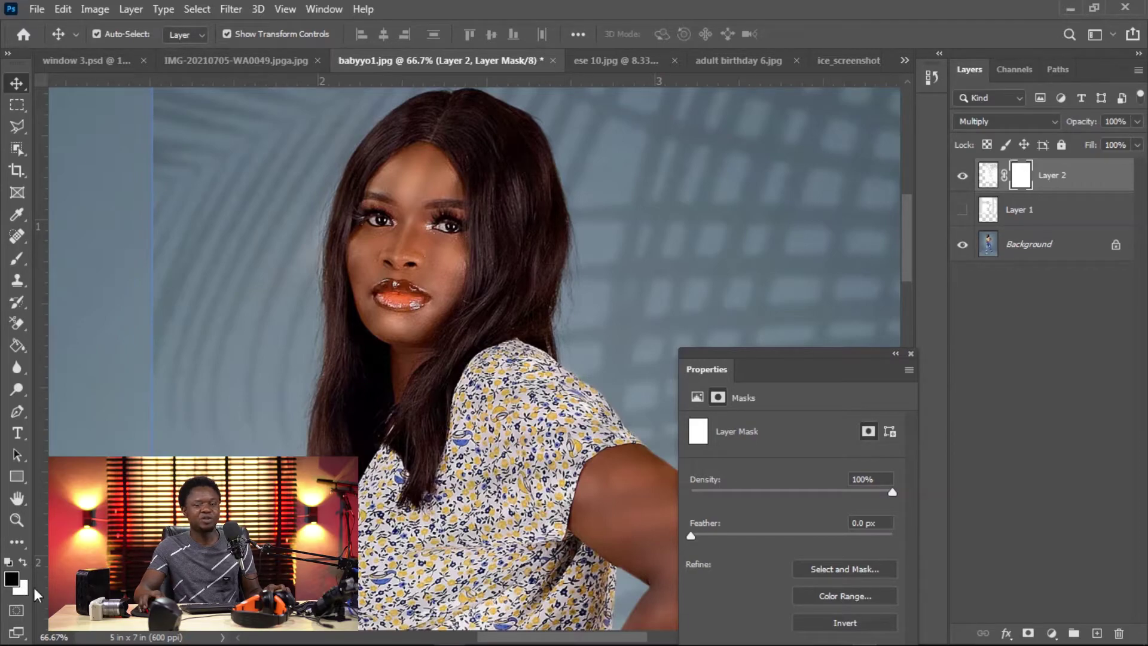
Pick the Brush tool with Flow left at 100%.
left_click(15, 259)
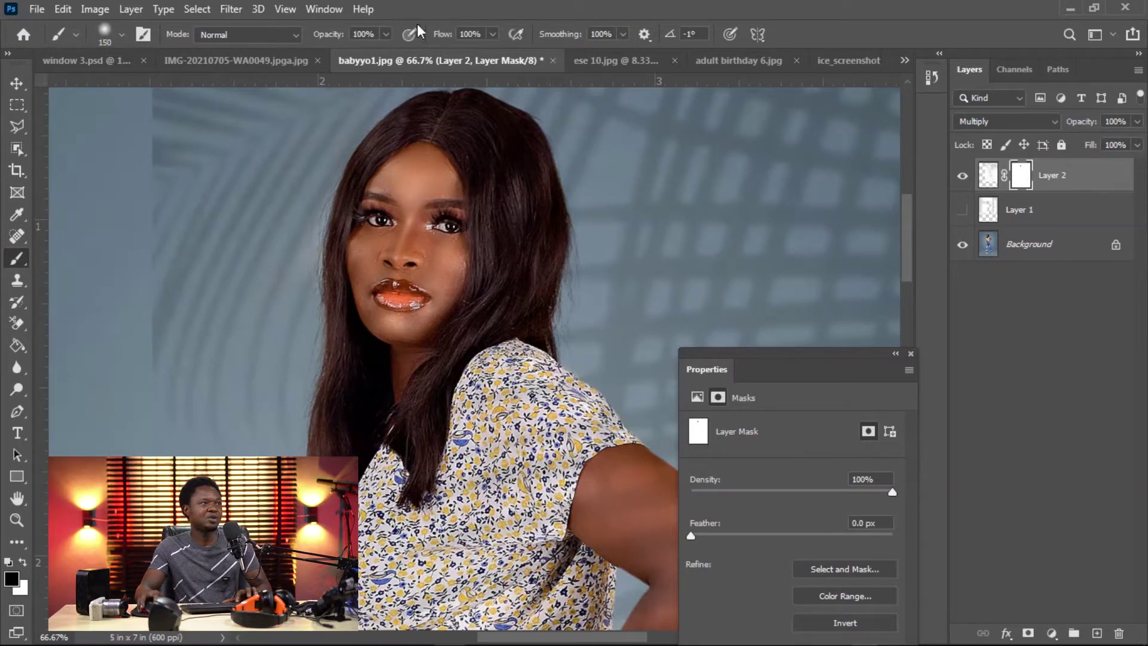
left_click(492, 34)
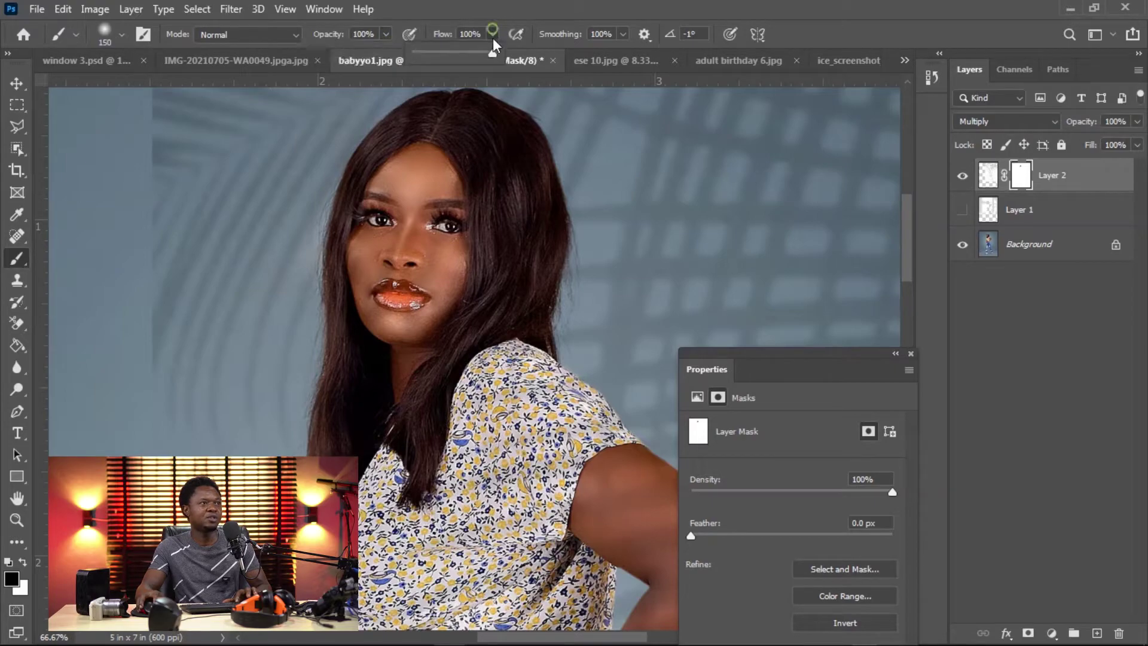
left_click(491, 52)
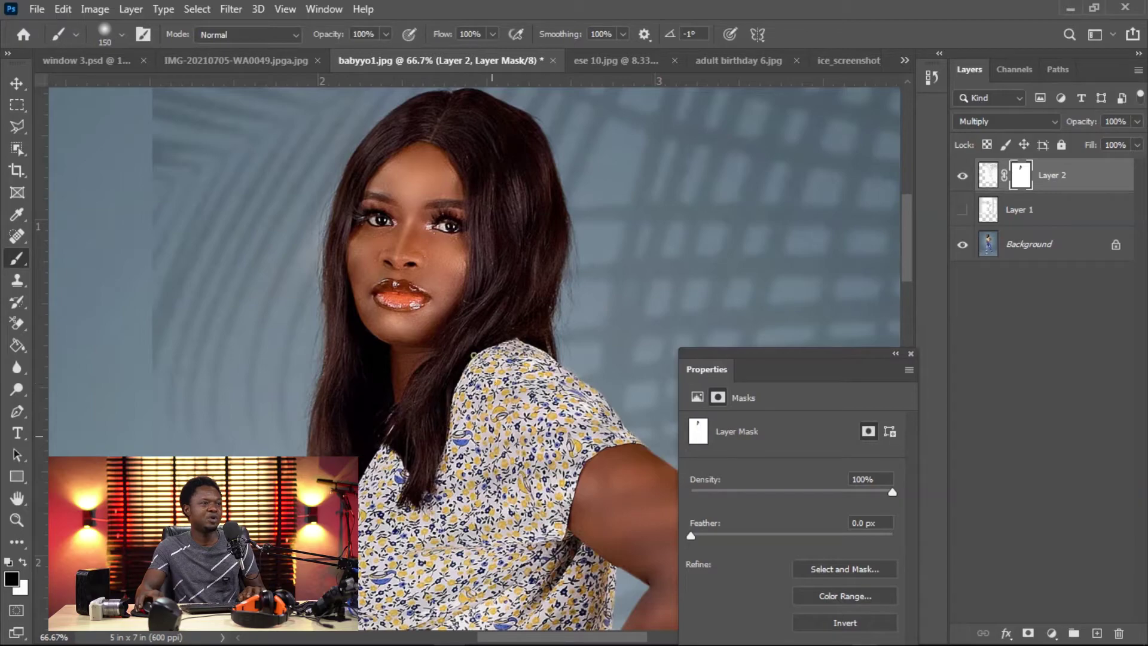
Paint black on Layer 2's mask over the model's arm and jeans to remove the palm shadows.
left_click_drag(592, 492, 440, 289)
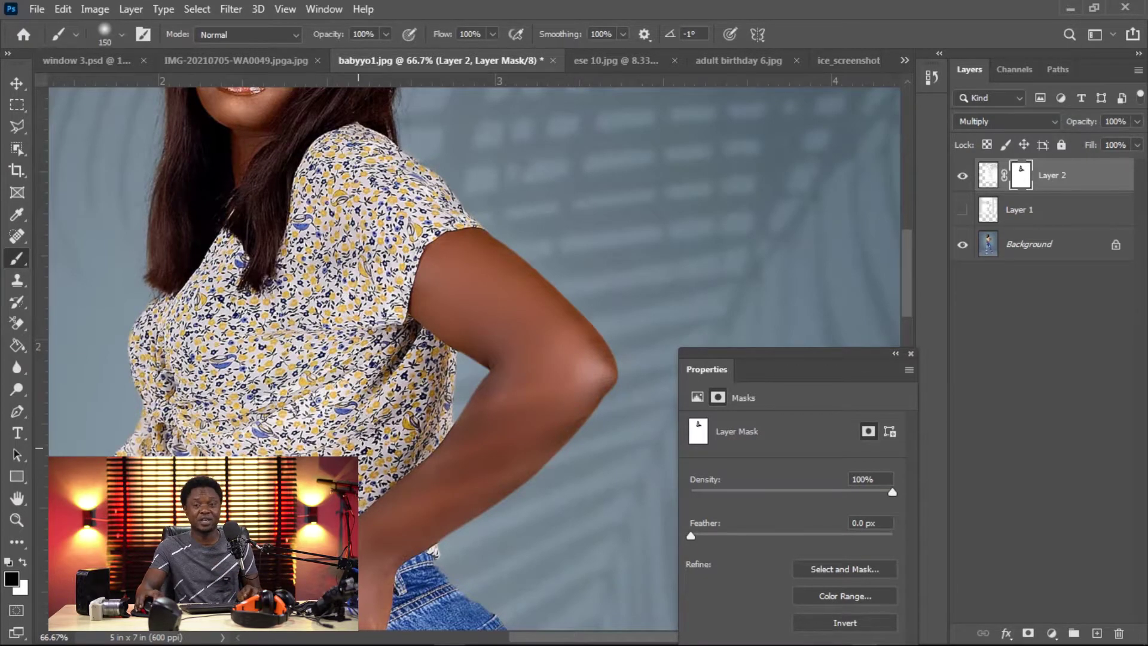
left_click_drag(349, 480, 391, 345)
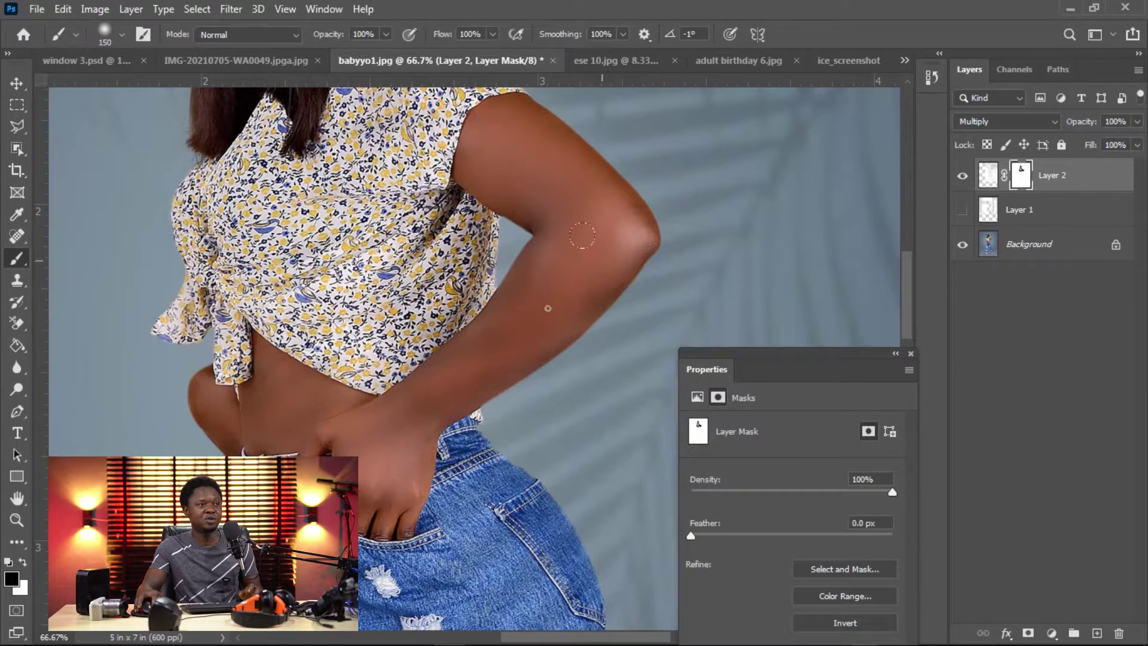
left_click_drag(581, 233, 432, 374)
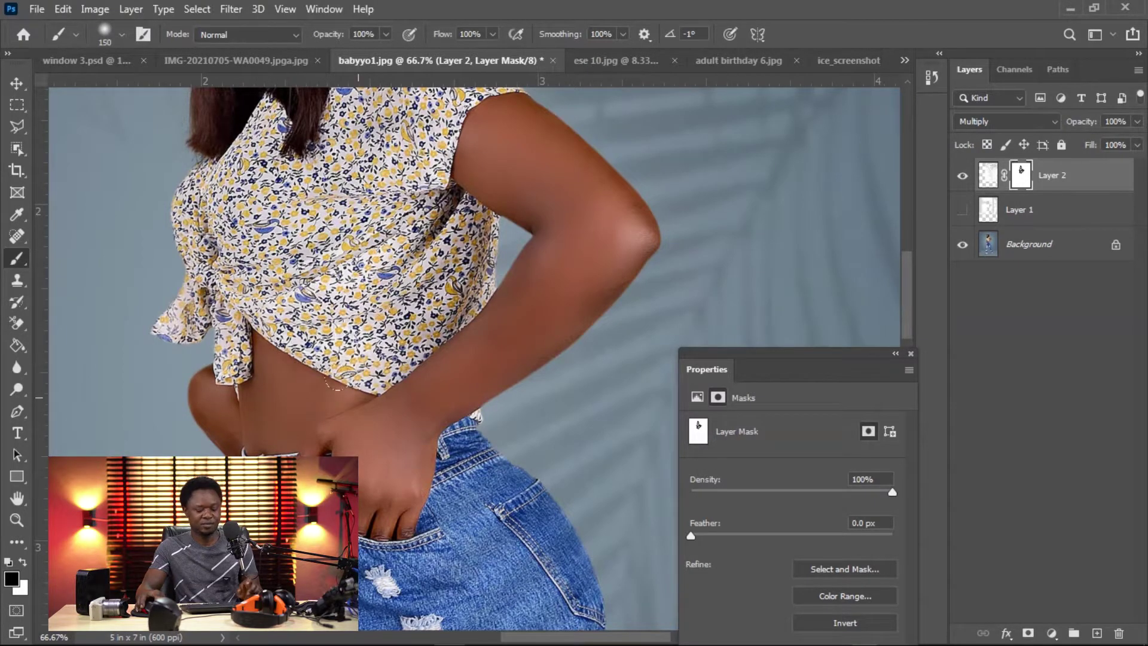
key("ctrl+minus")
key("ctrl+minus")
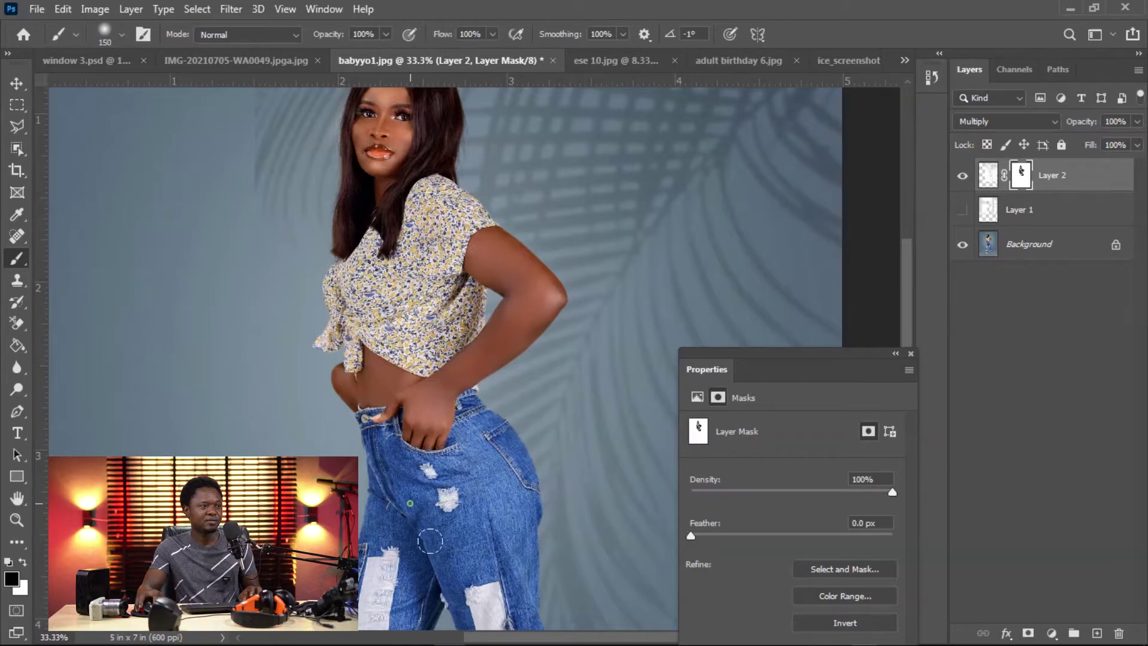
scroll(512, 543, "down", 5)
scroll(512, 544, "right", 3)
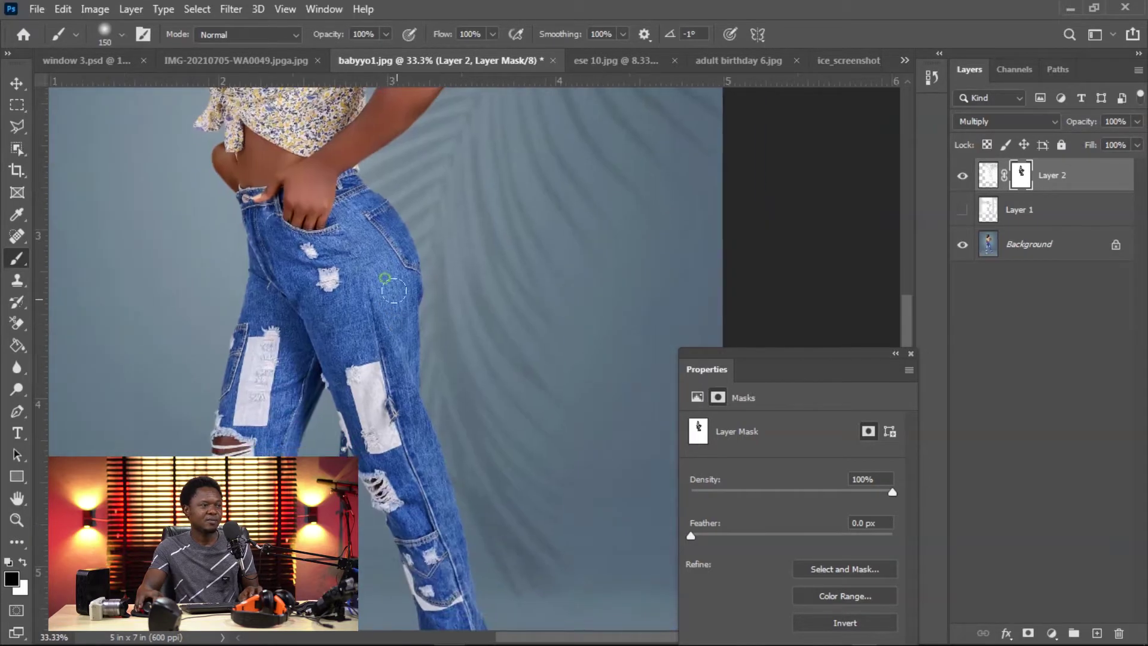
scroll(394, 290, "up", 3)
scroll(391, 334, "down", 3)
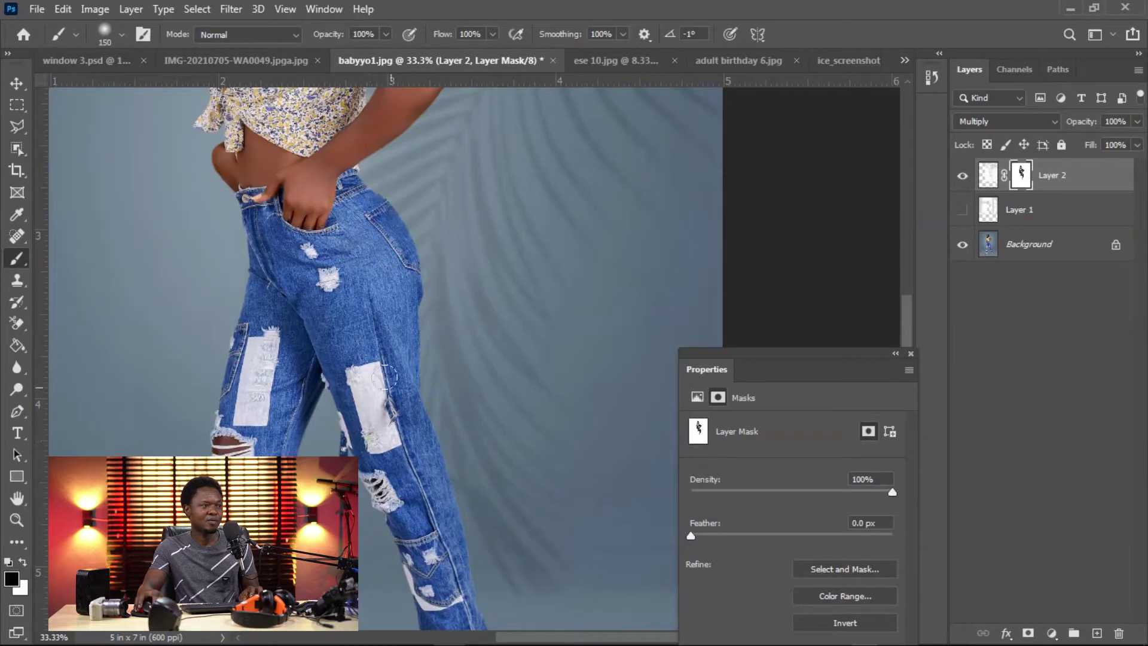
left_click(419, 484)
scroll(444, 534, "down", 3)
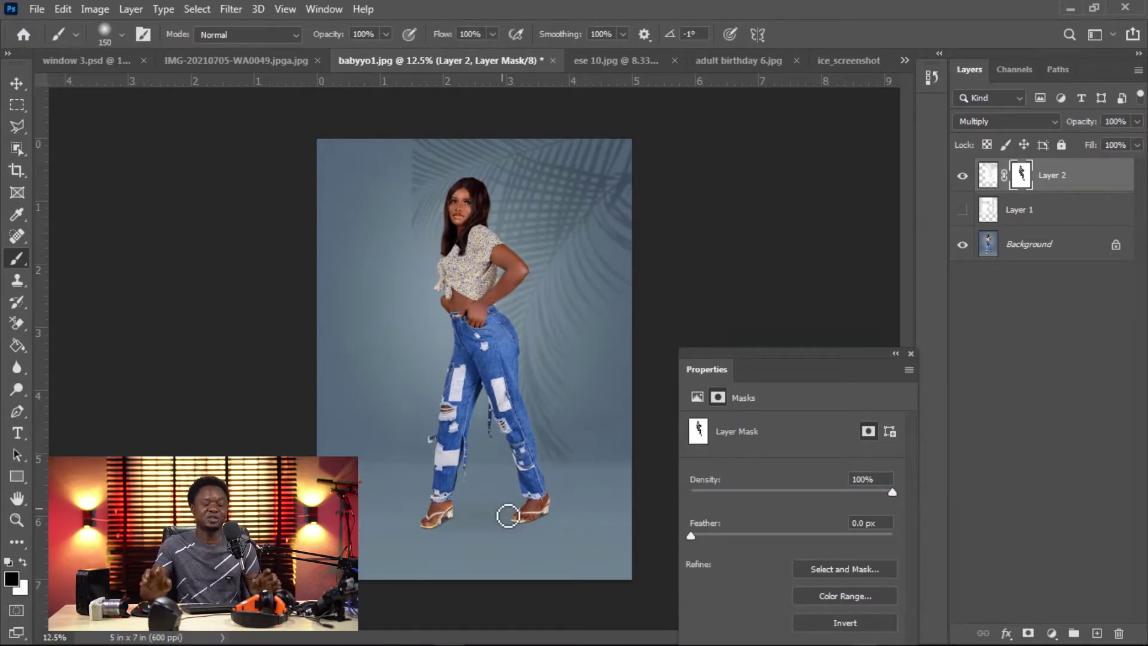
Scale the masked woman layer to about 128% from a corner handle and commit it.
key("ctrl+plus")
key("ctrl+plus")
left_click_drag(476, 287, 369, 518)
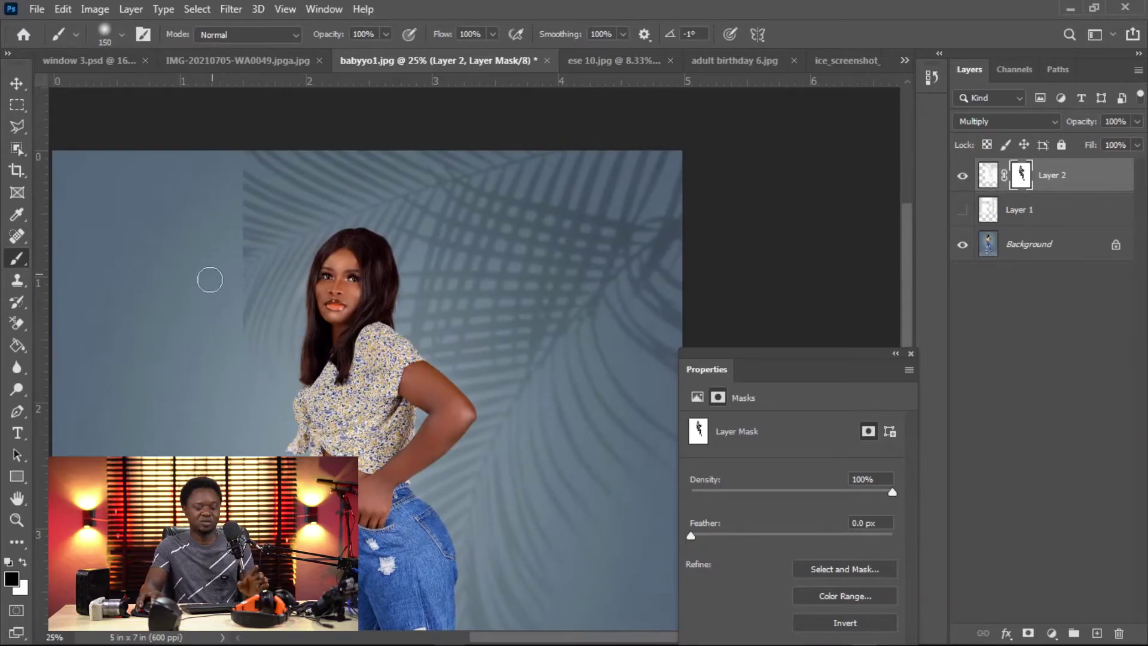
key("ctrl+plus")
key("ctrl+plus")
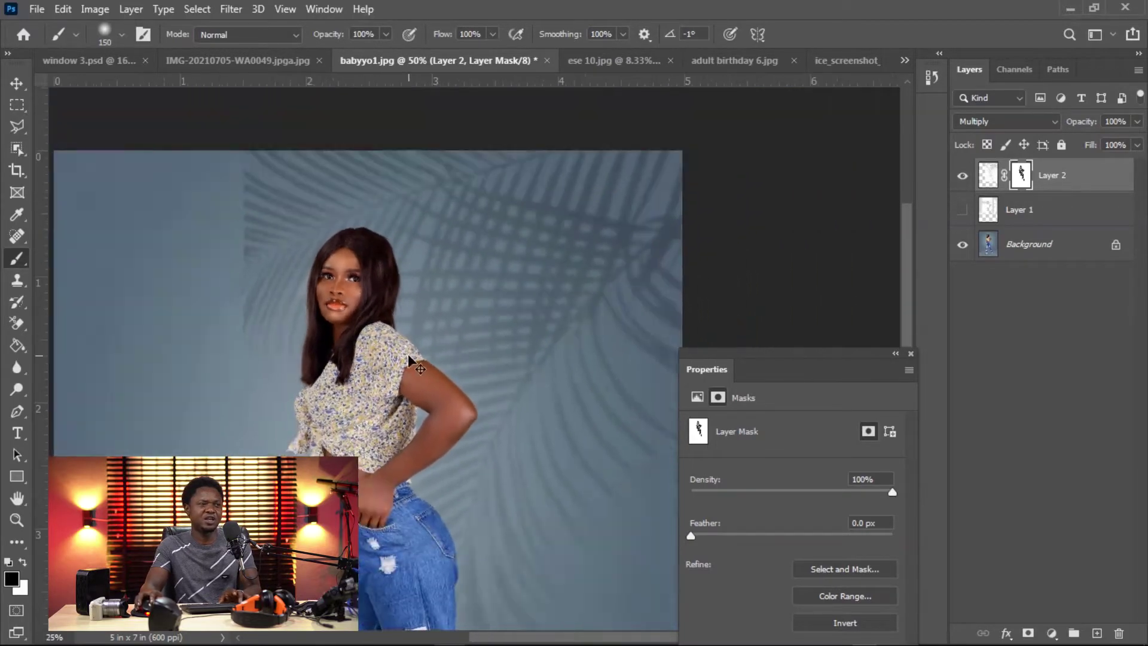
key("ctrl+minus")
key("ctrl+minus")
key("ctrl+minus")
key("ctrl+minus")
key("ctrl+minus")
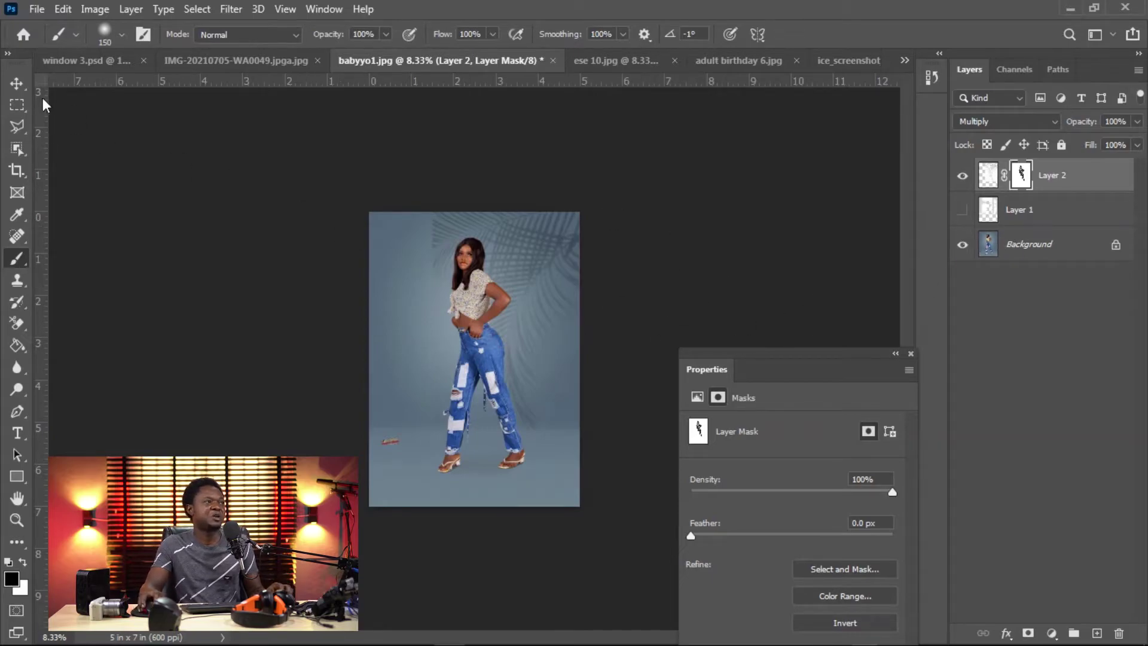
left_click(17, 84)
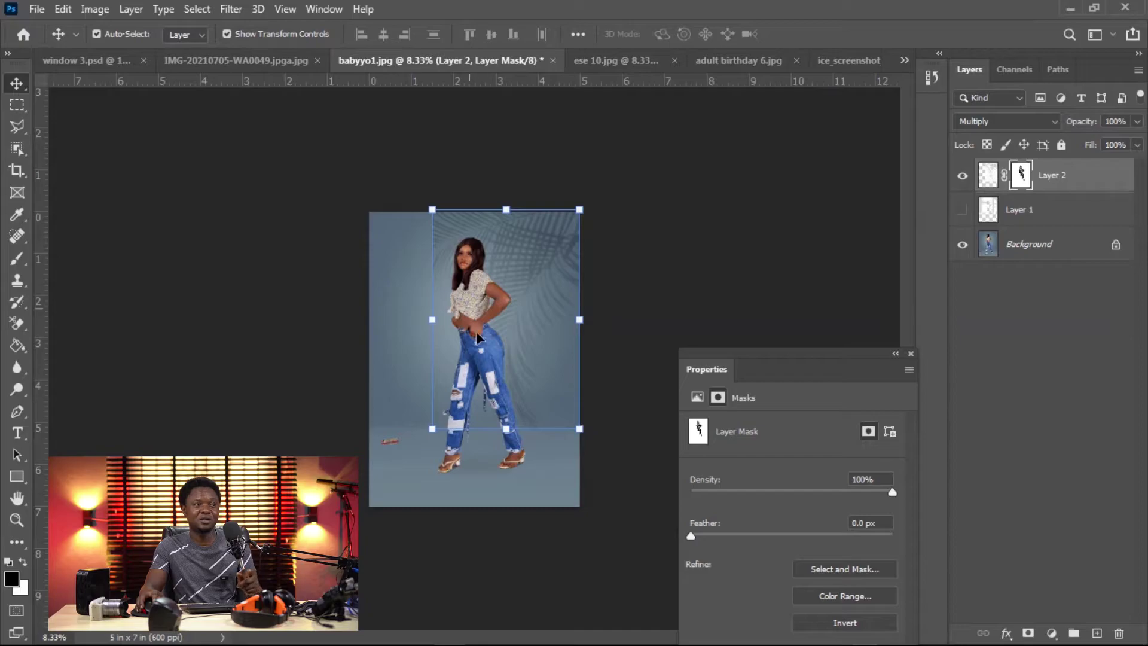
key("ctrl+plus")
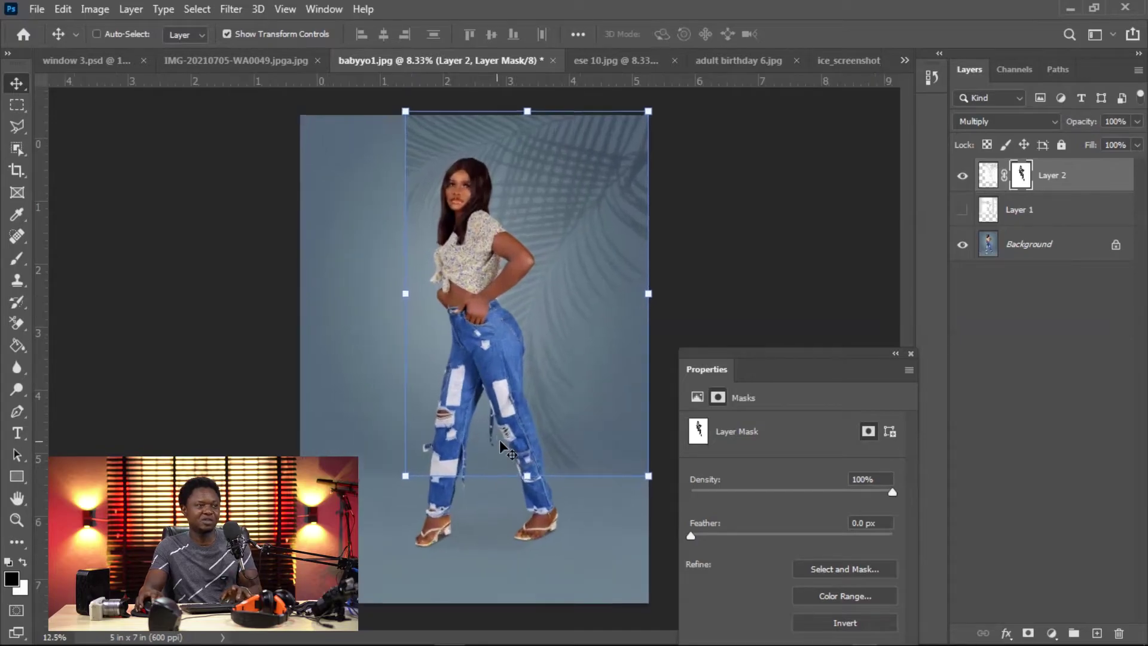
key("ctrl+plus")
left_click_drag(382, 506, 307, 644)
key("ctrl+minus")
key("ctrl+minus")
key("ctrl+minus")
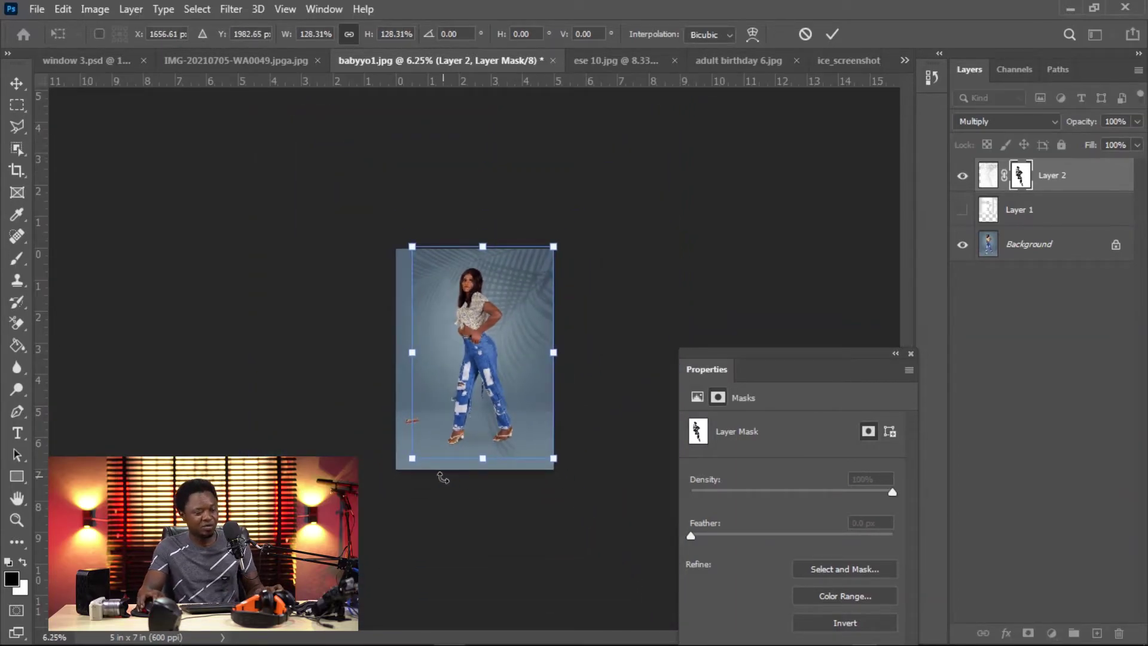
key("Return")
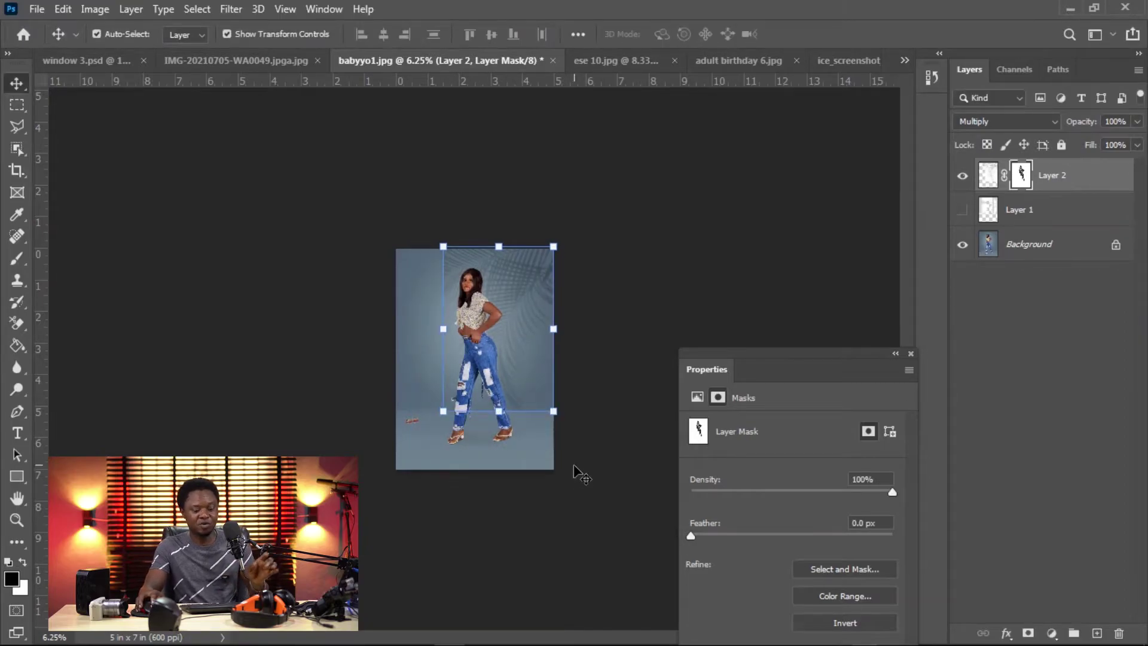
key("ctrl+plus")
key("ctrl+plus")
Drag the white arched window from window 3.psd into ese 10.jpg and place it left of the model.
left_click(612, 61)
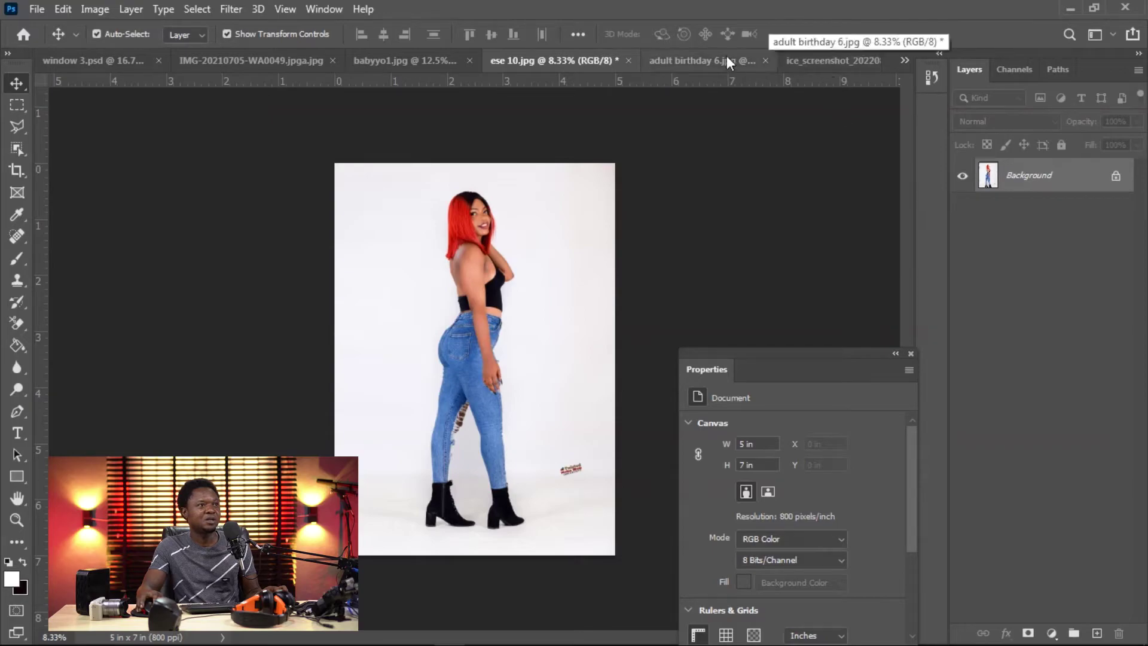
left_click(105, 62)
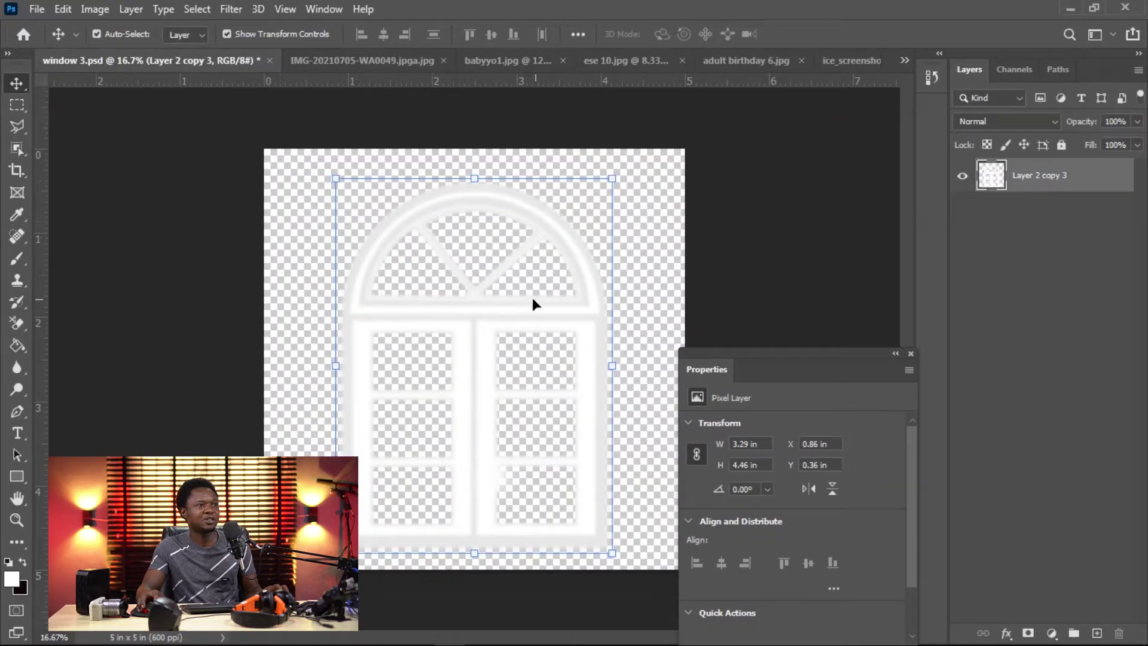
left_click_drag(497, 315, 494, 140)
left_click_drag(412, 332, 471, 329)
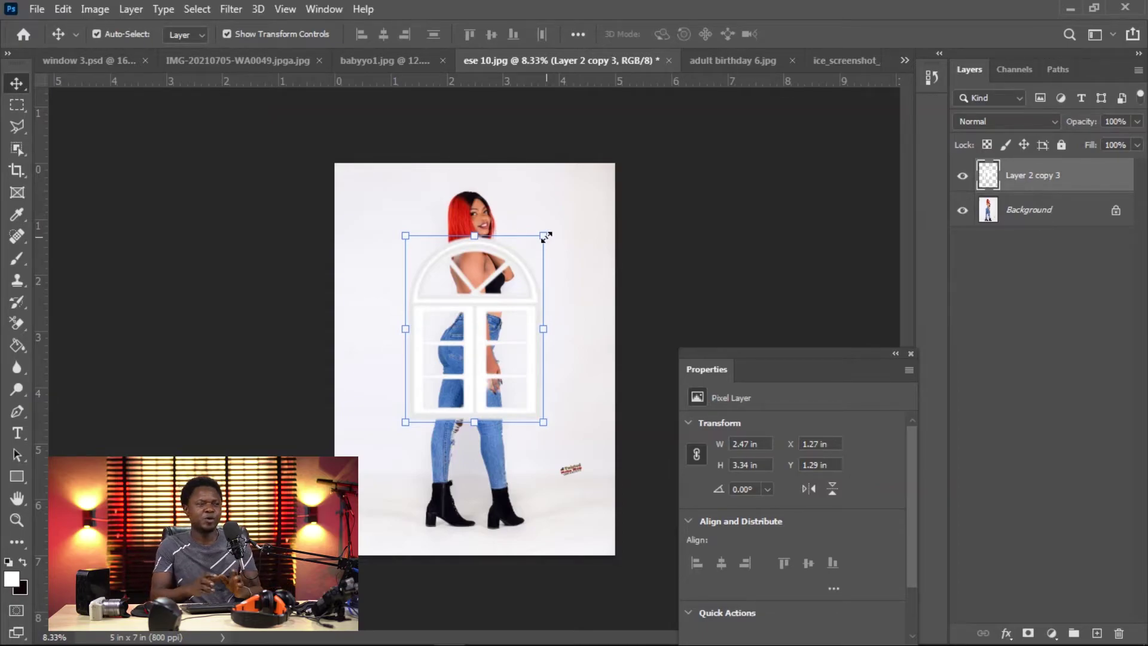
key("ctrl+plus")
key("ctrl+plus")
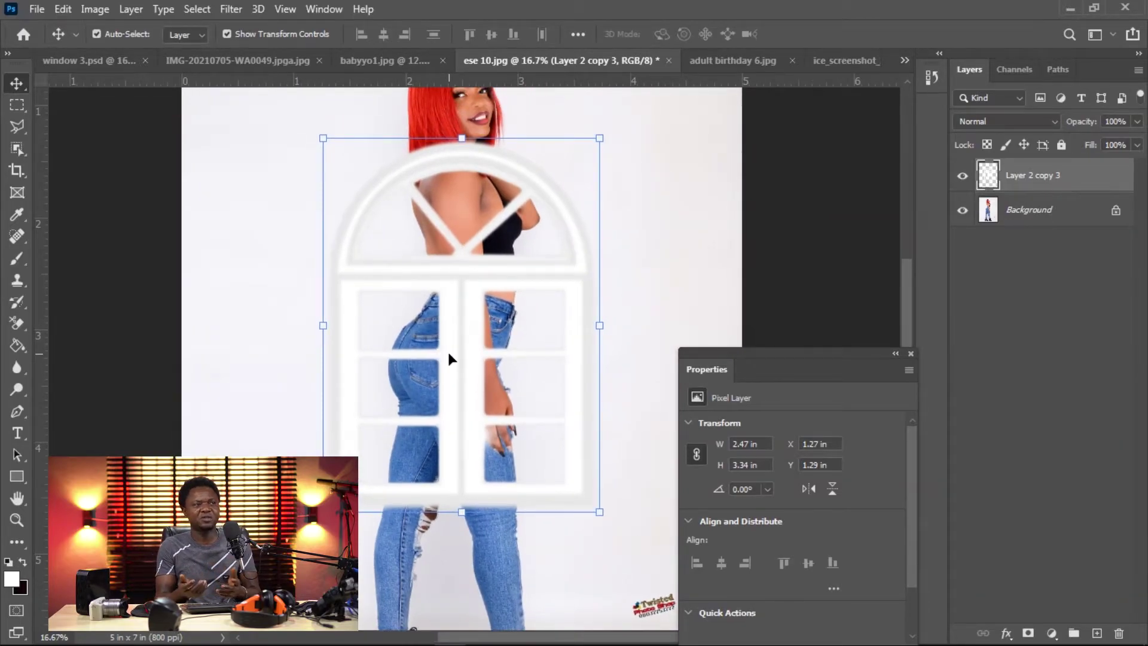
key("ctrl")
key("ctrl+minus")
key("ctrl+minus")
key("ctrl+minus")
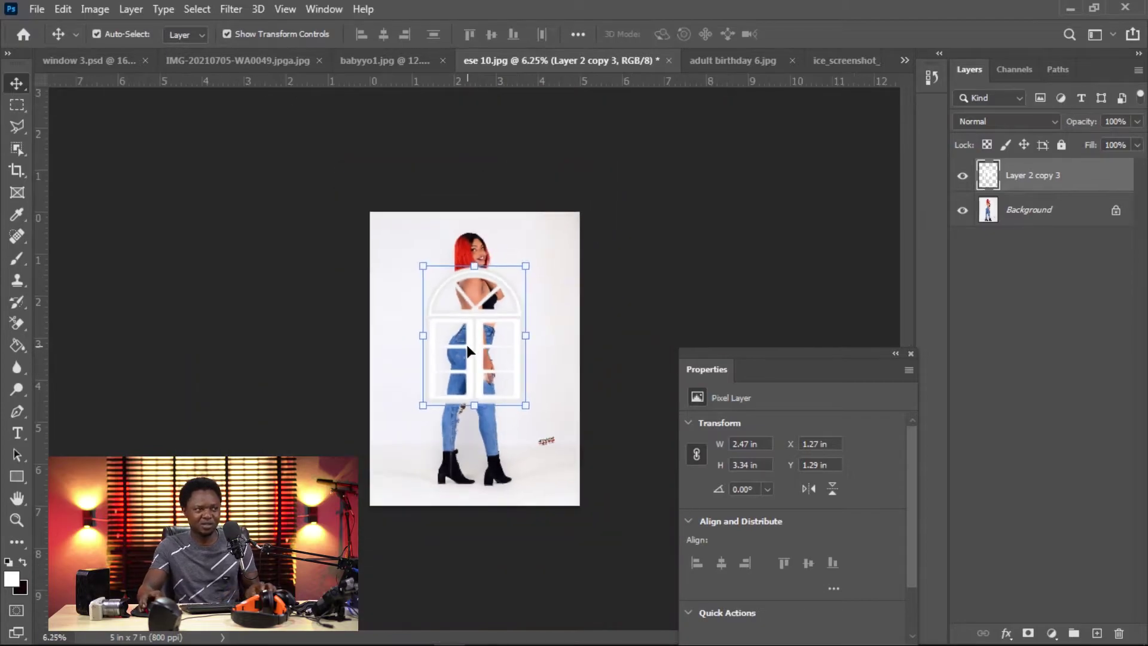
left_click_drag(462, 325, 434, 324)
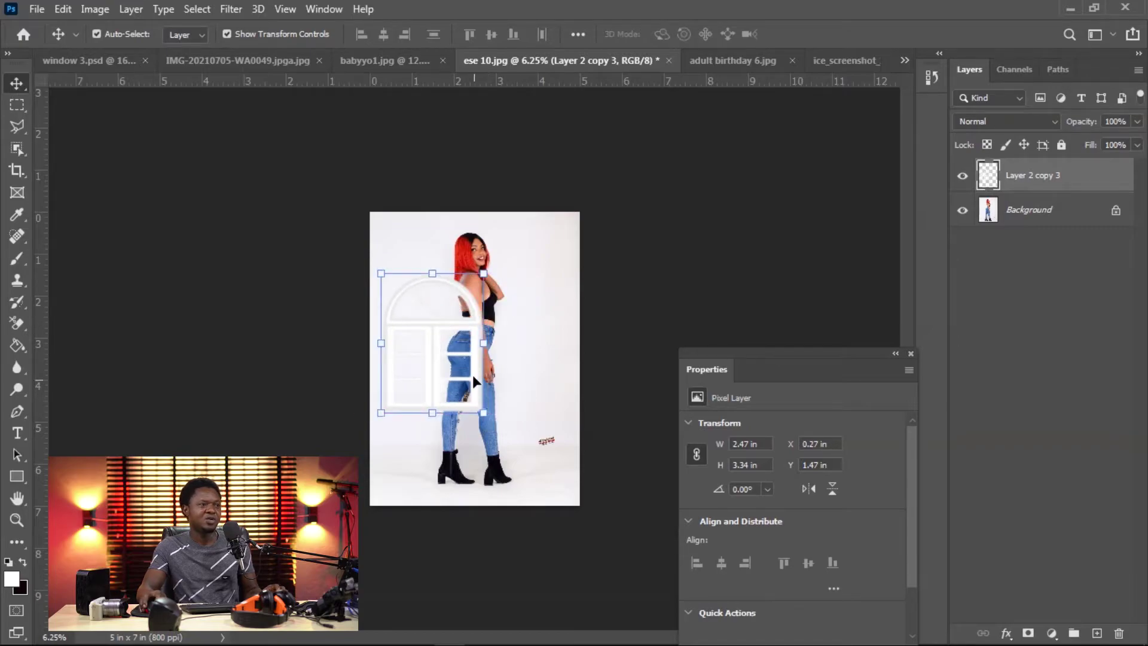
Distort the left window into perspective by pulling its right-hand corners inward.
key("ctrl+t")
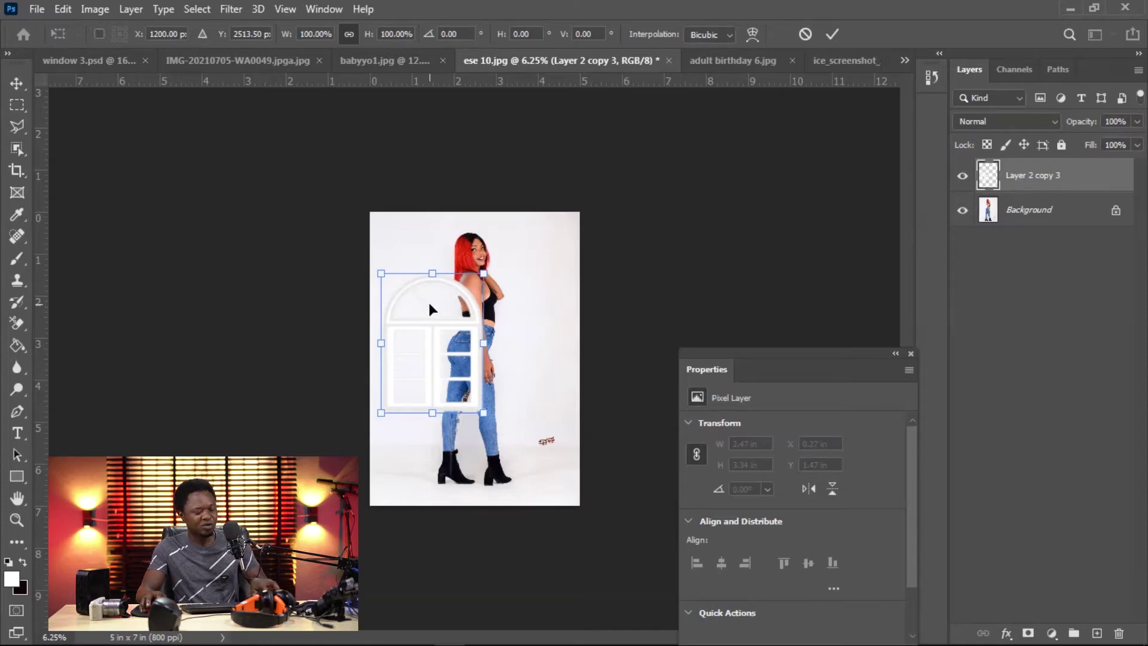
key("ctrl+plus")
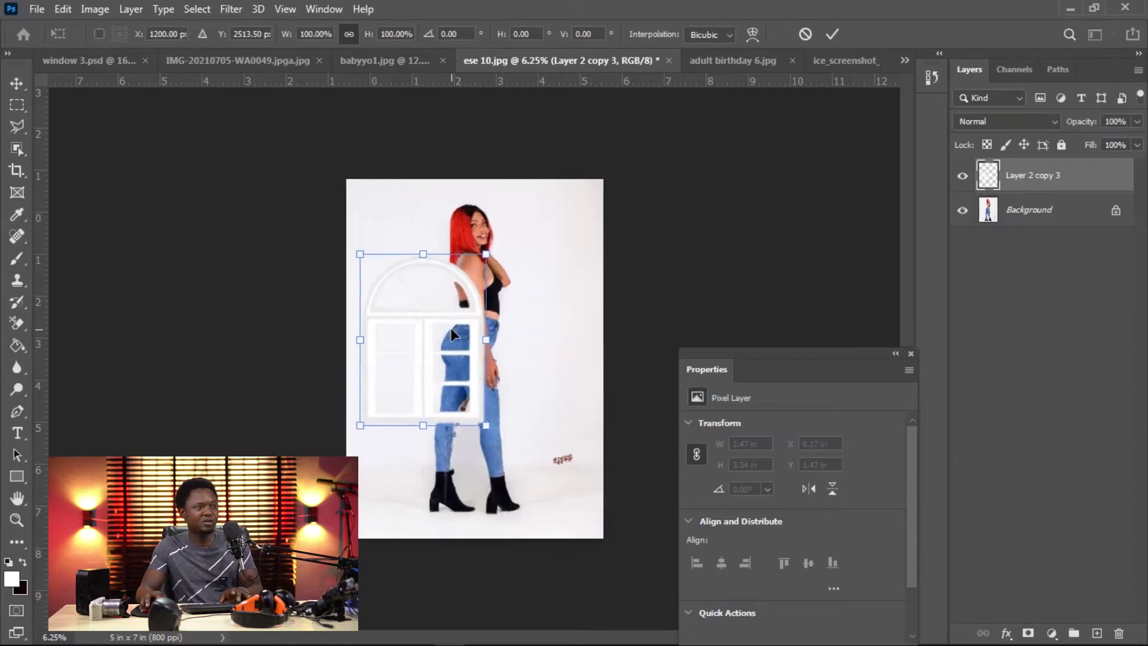
key("ctrl+minus")
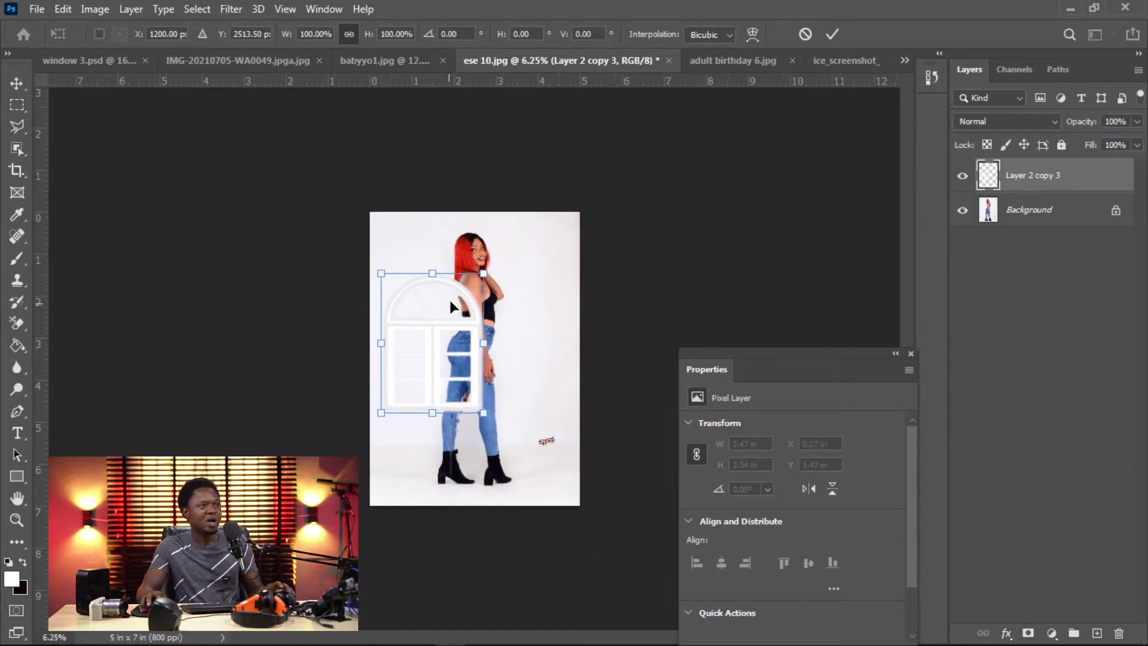
right_click(436, 306)
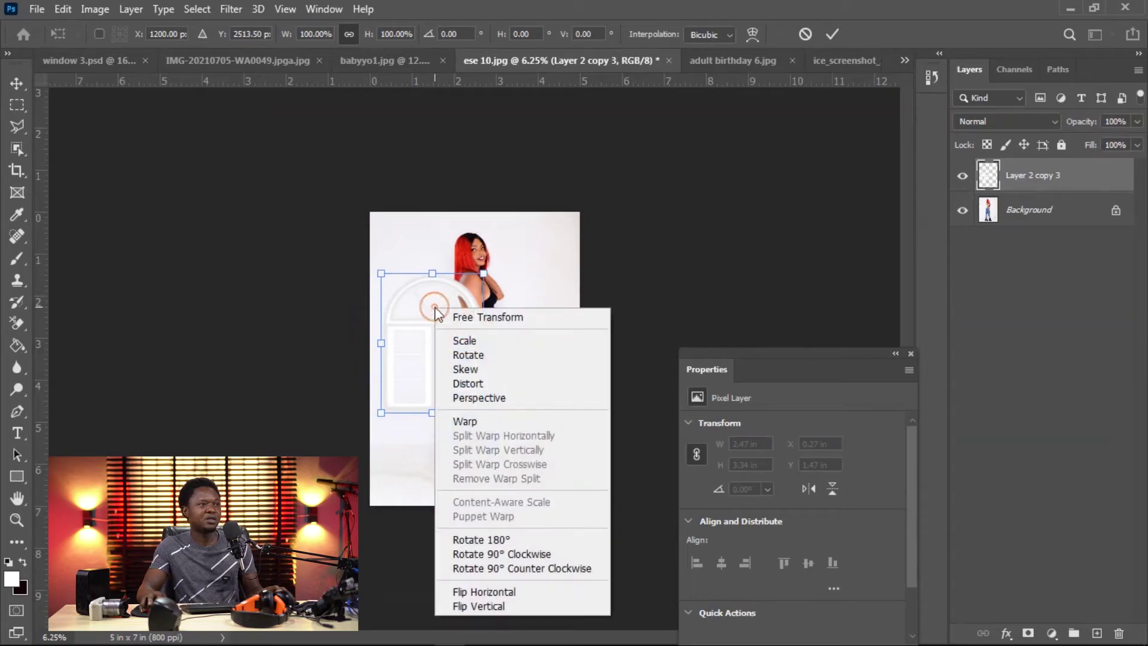
left_click(480, 385)
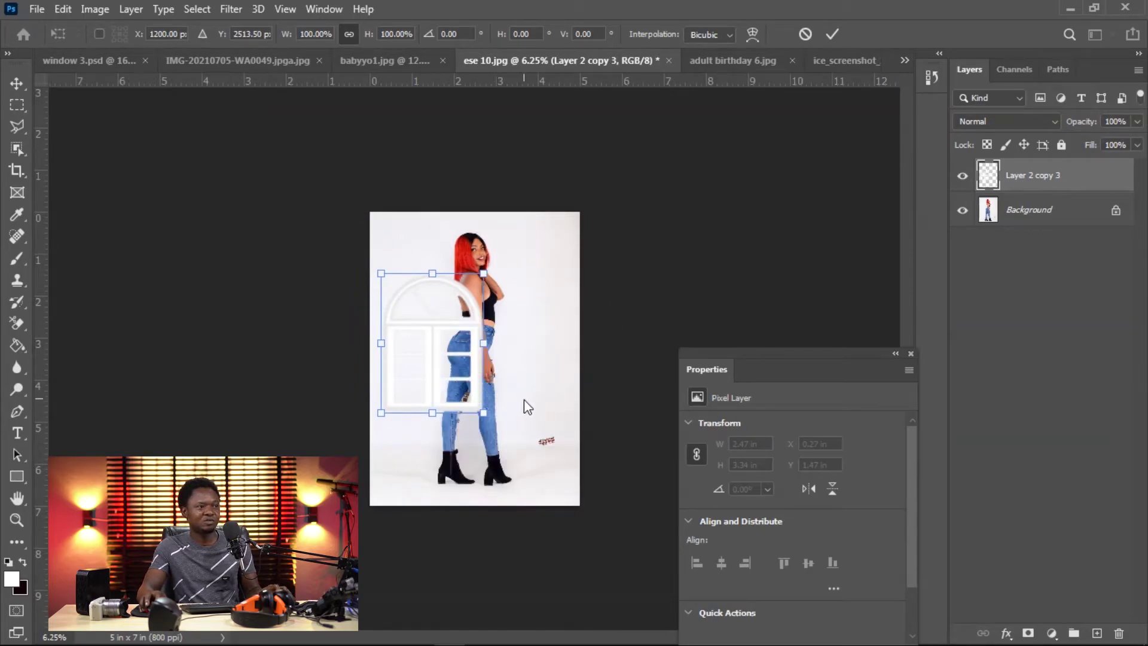
left_click_drag(483, 414, 470, 393)
left_click_drag(484, 275, 467, 285)
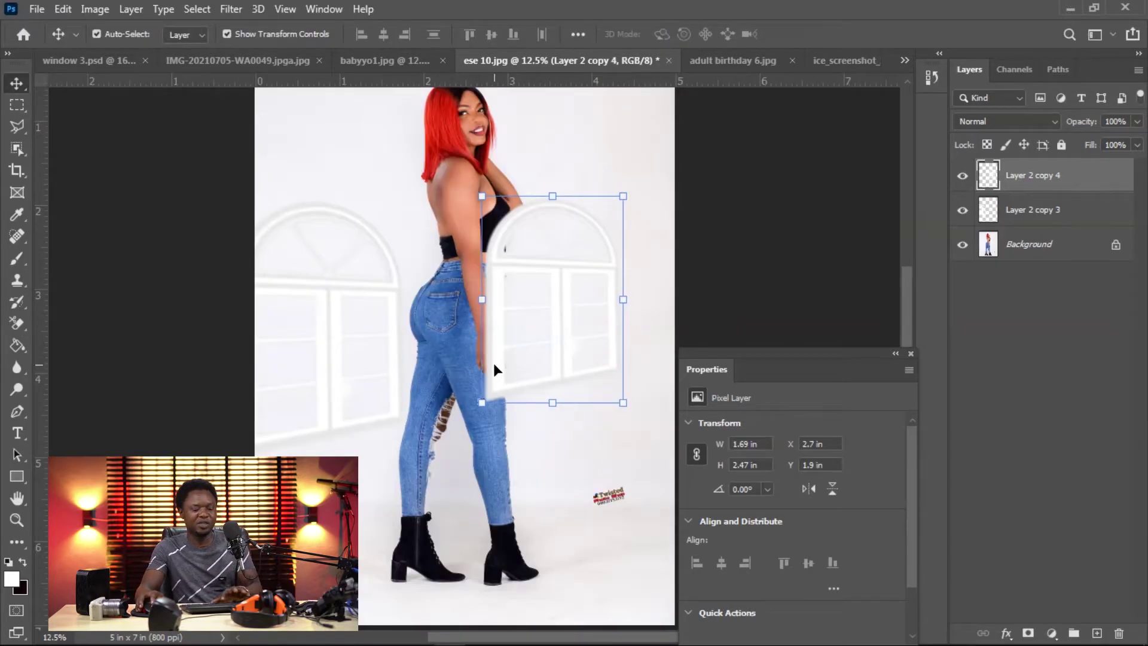
Remove the right-hand window copy and set Layer 2 copy 3 to Divide blend mode.
key("Delete")
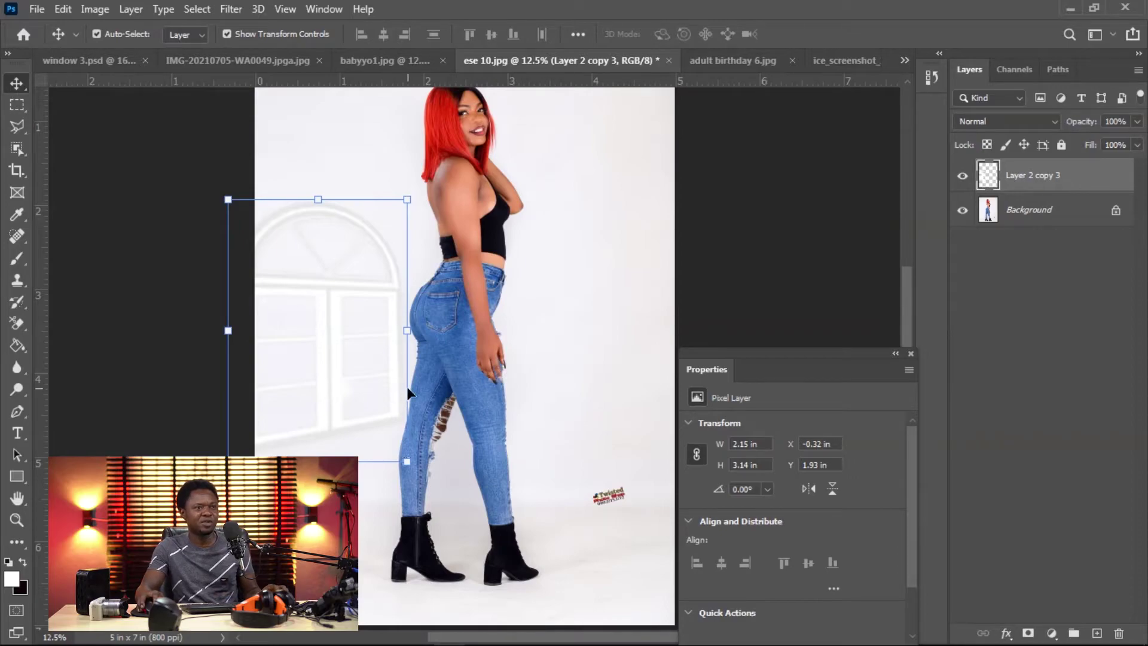
left_click(990, 121)
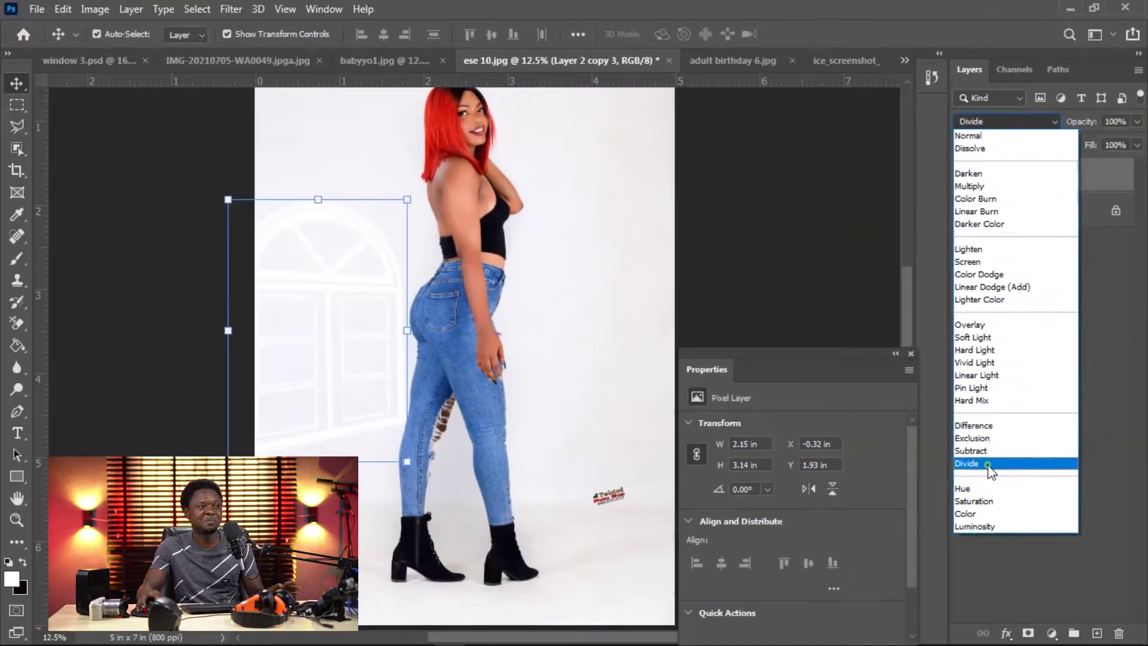
left_click(1078, 536)
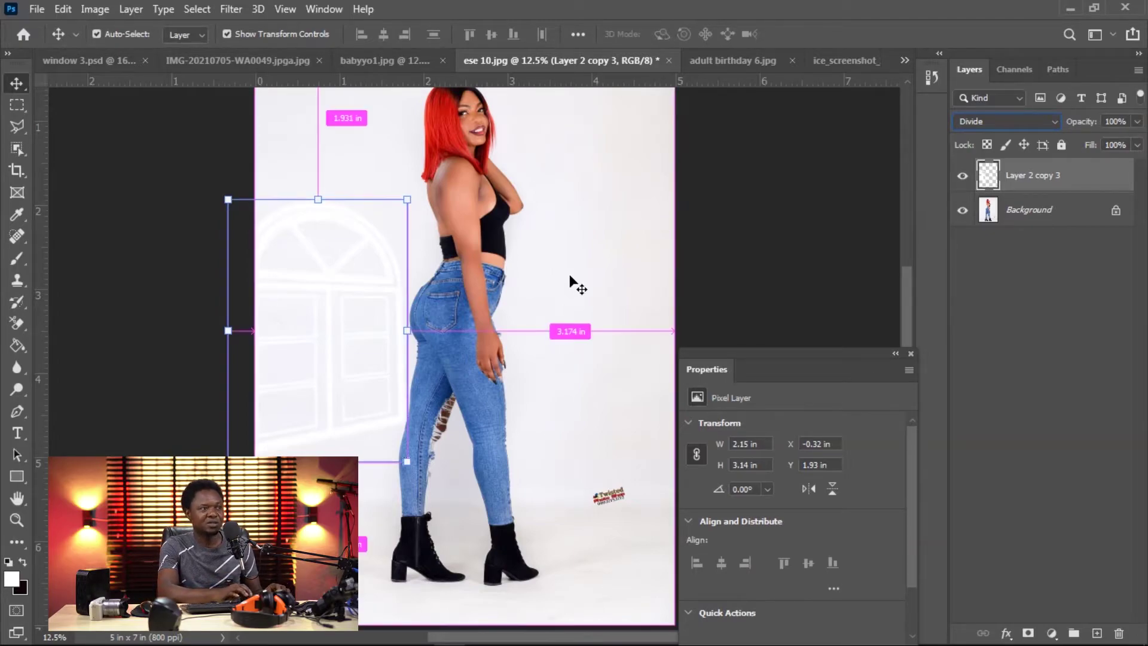
Duplicate the Divide window, then move and shrink the copy to the model's right.
left_click_drag(571, 281, 587, 272)
left_click(1058, 210)
left_click(1048, 177)
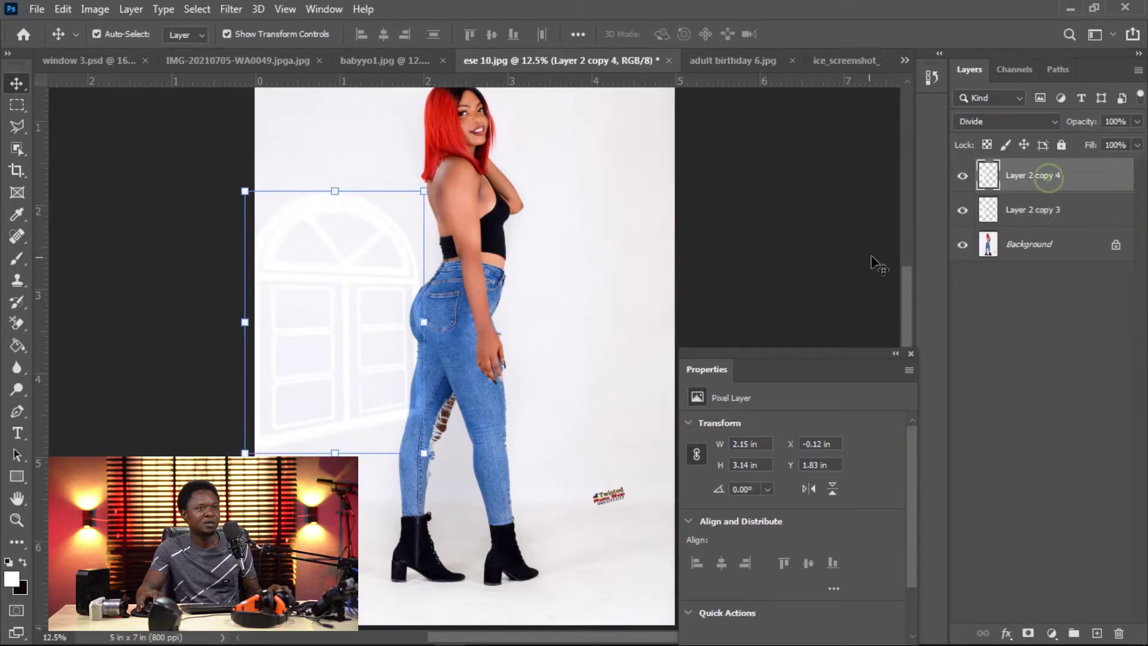
left_click_drag(364, 340, 572, 294)
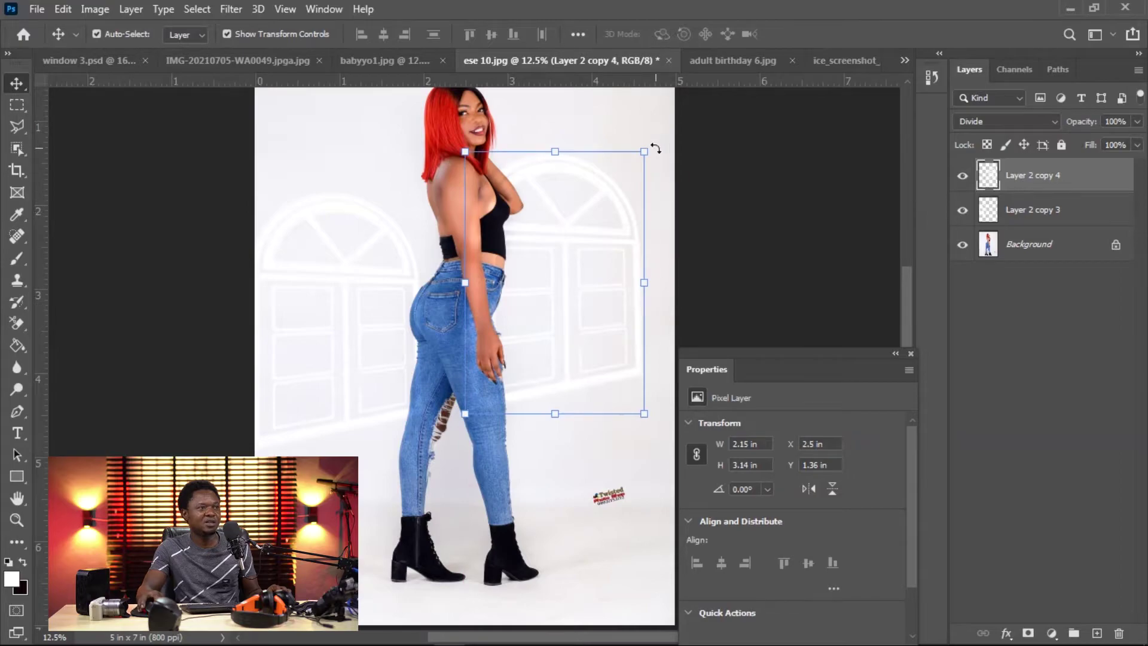
left_click_drag(651, 147, 597, 216)
mouse_move(537, 333)
left_mouse_down()
mouse_move(568, 299)
mouse_move(542, 313)
left_mouse_up()
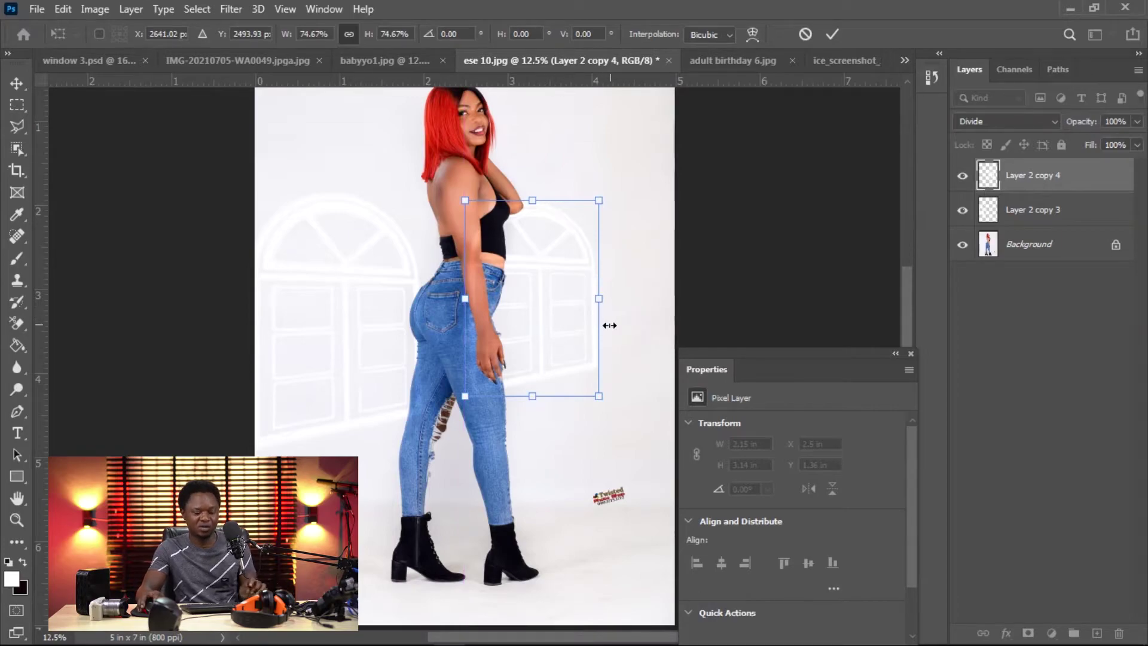
key("ctrl+minus")
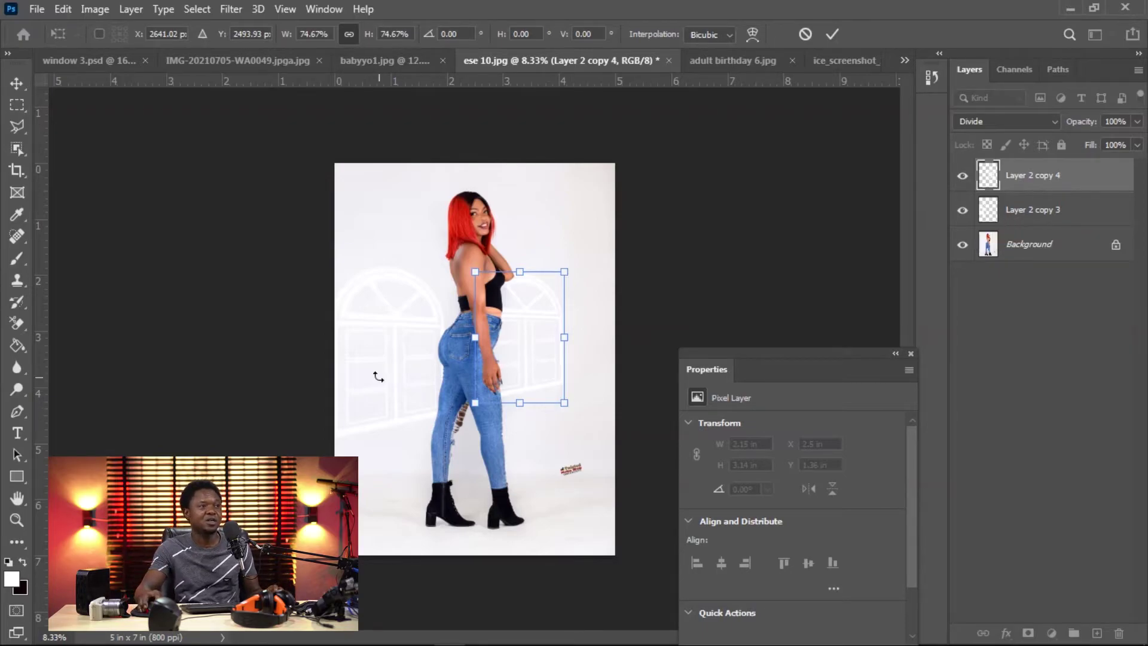
key("Return")
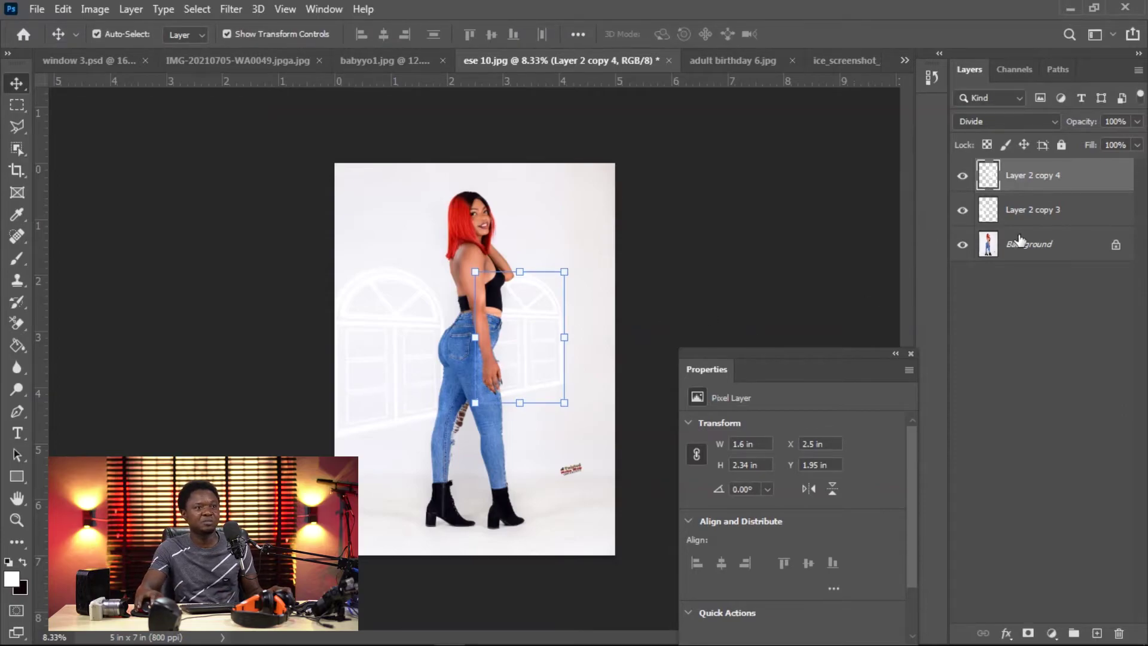
Enlarge both window layers together to 5.42 × 4.02 in across the backdrop.
left_click(1026, 216, "shift")
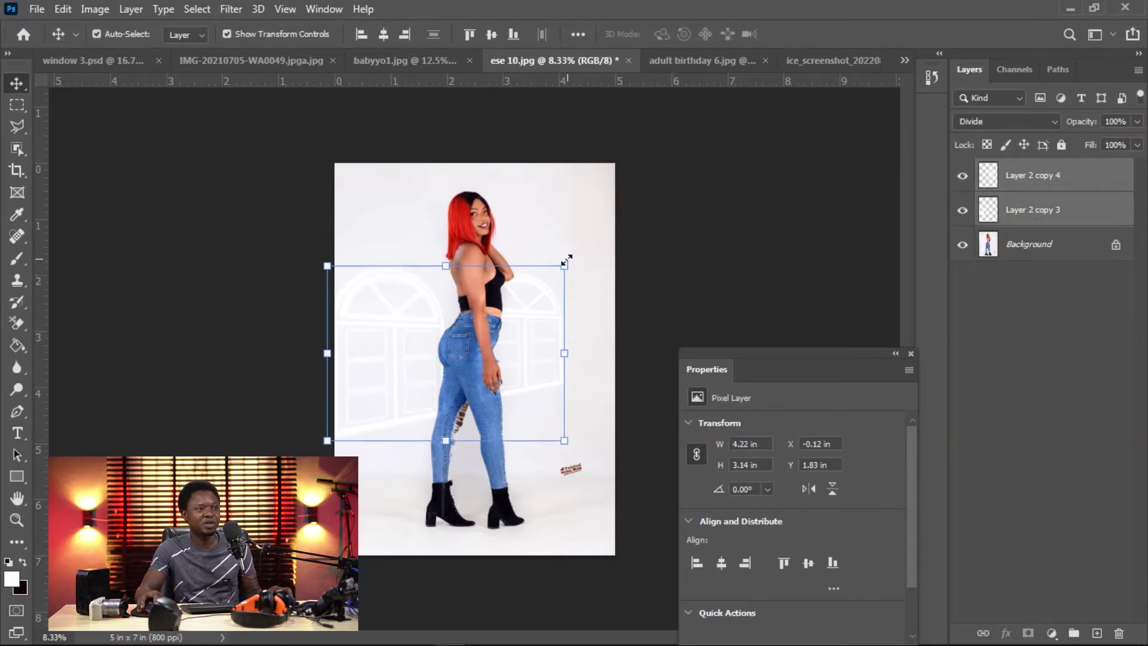
left_click_drag(566, 261, 619, 218)
left_click_drag(578, 289, 558, 296)
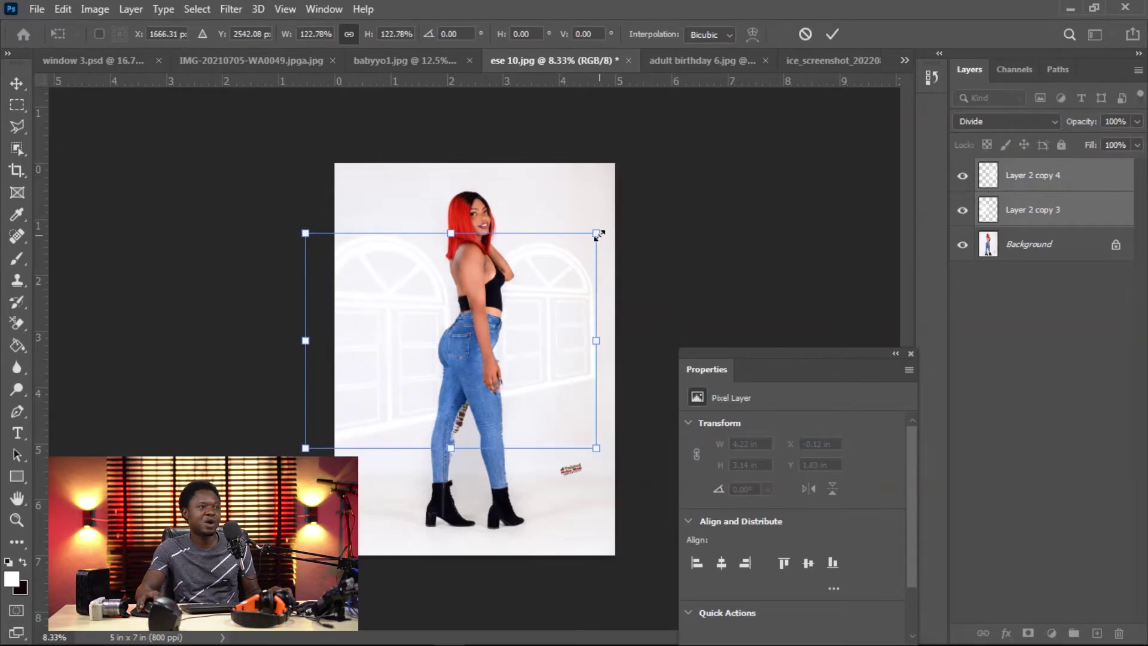
left_click_drag(598, 233, 609, 223)
left_click_drag(515, 316, 518, 319)
key("Return")
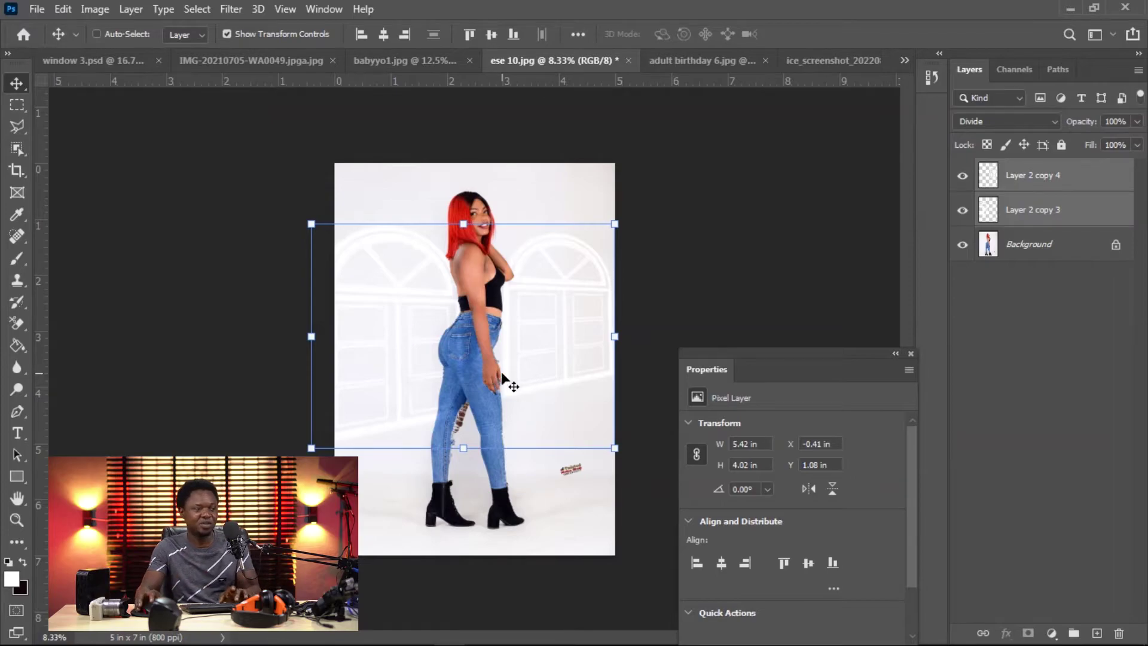
scroll(492, 369, "up", 2)
left_click_drag(481, 355, 475, 388)
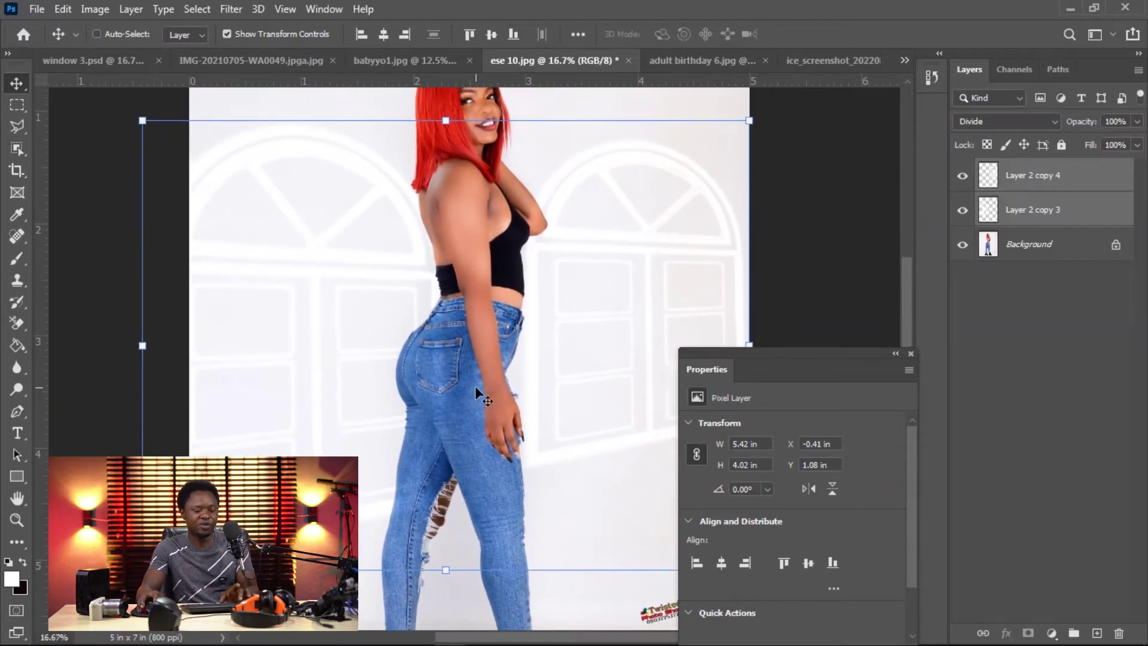
key("ctrl+minus")
key("ctrl+minus")
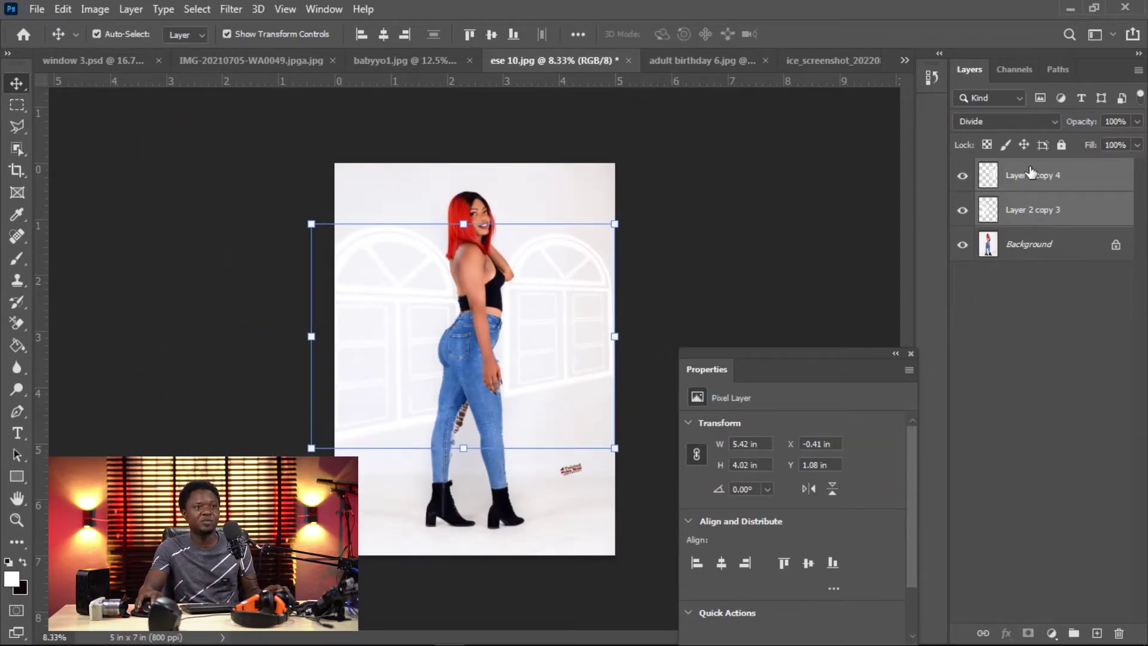
Select the woman on the Background layer with the Object Selection tool.
left_click(1028, 175)
left_click(1021, 257)
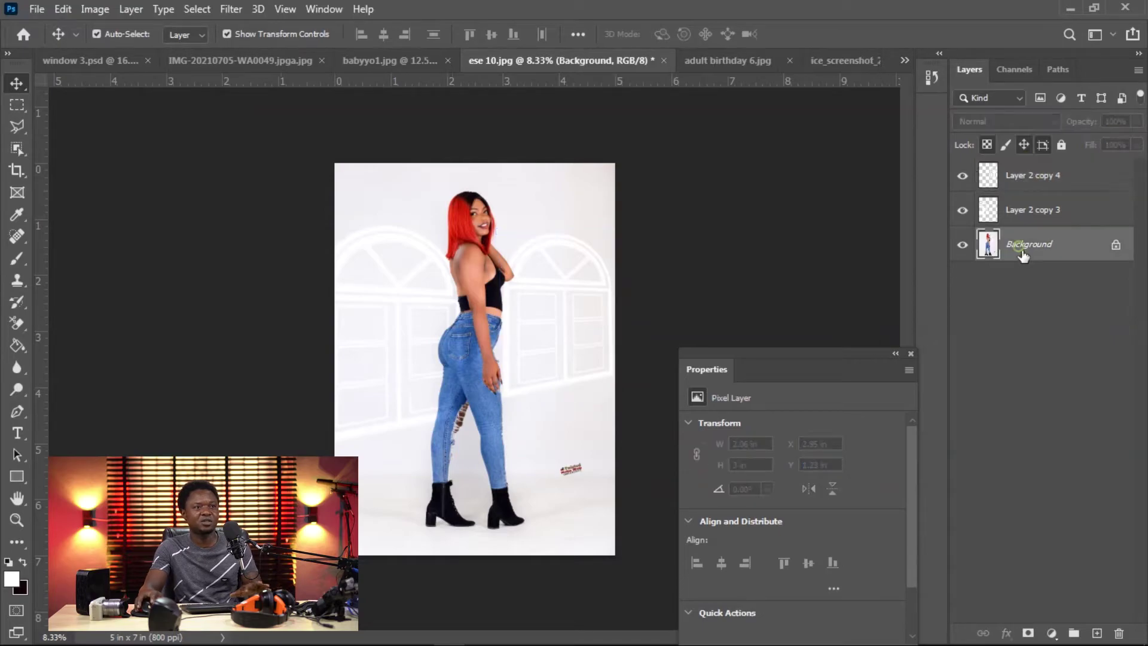
left_click(14, 148)
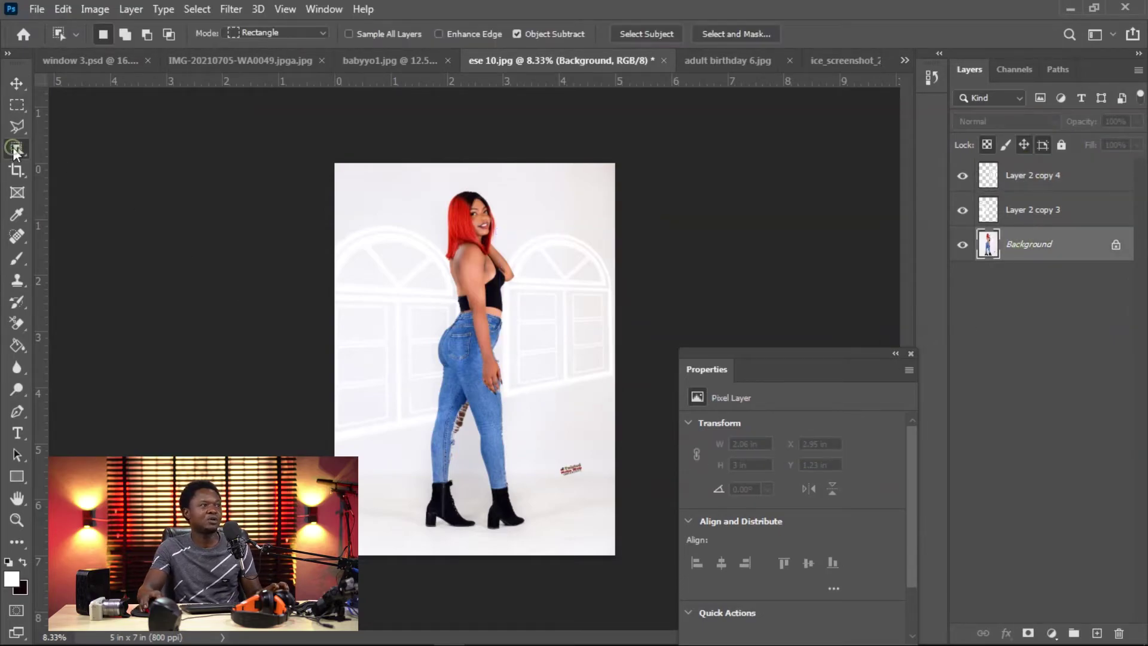
mouse_move(386, 168)
left_mouse_down()
mouse_move(555, 452)
mouse_move(572, 544)
mouse_move(619, 523)
left_mouse_up()
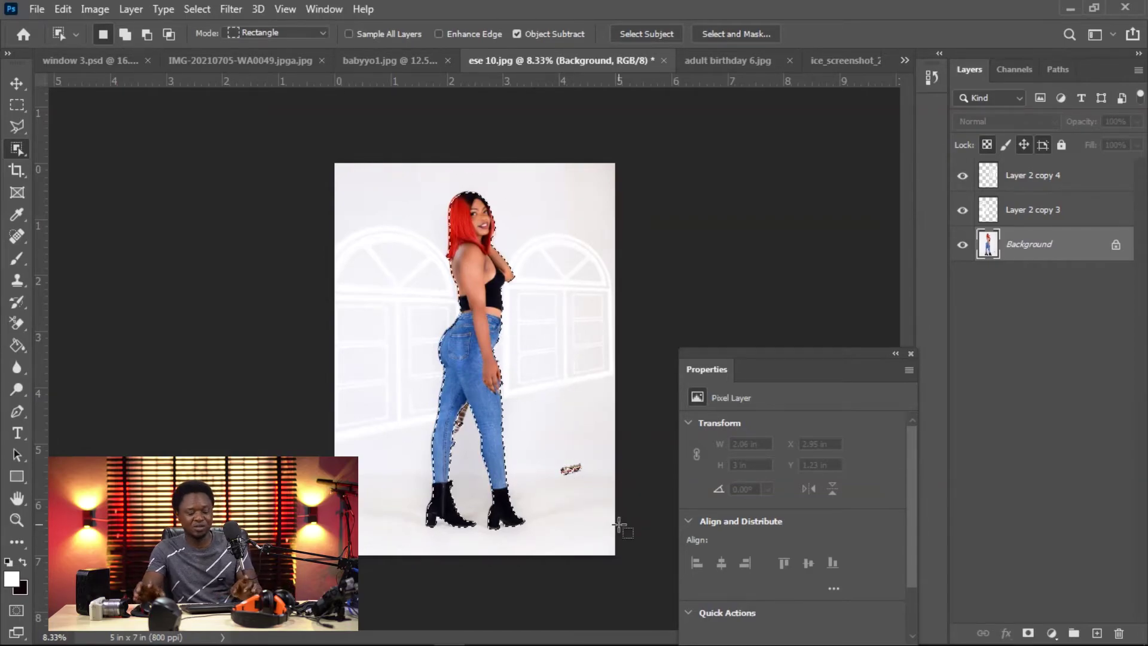
key("ctrl+plus")
key("ctrl+plus")
key("ctrl+plus")
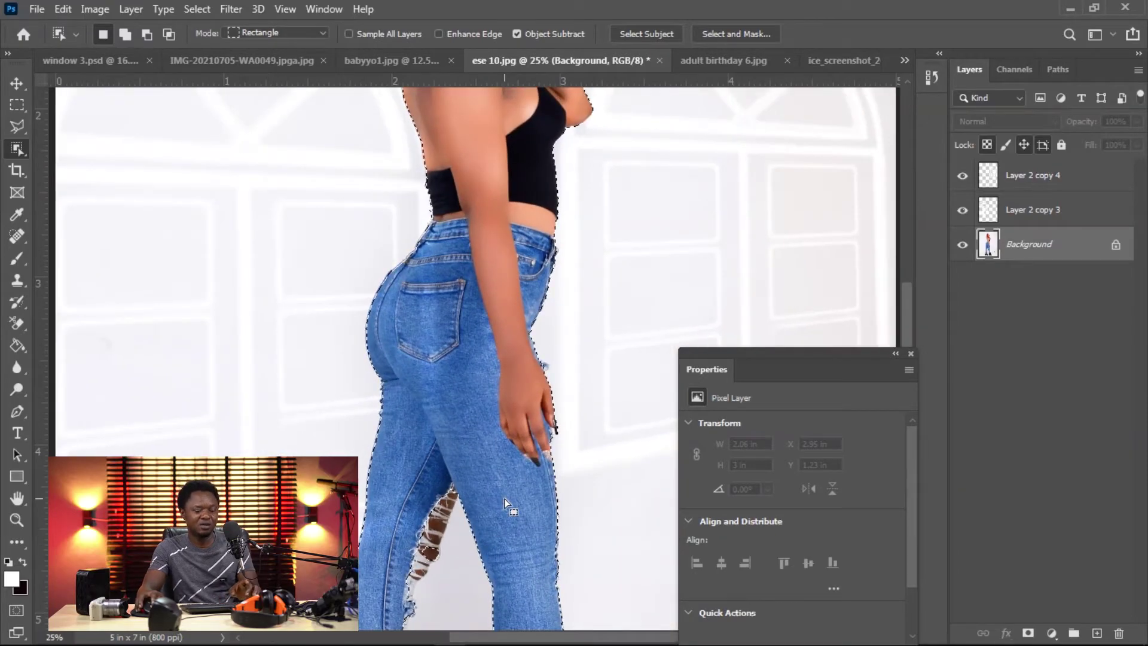
key("ctrl+minus")
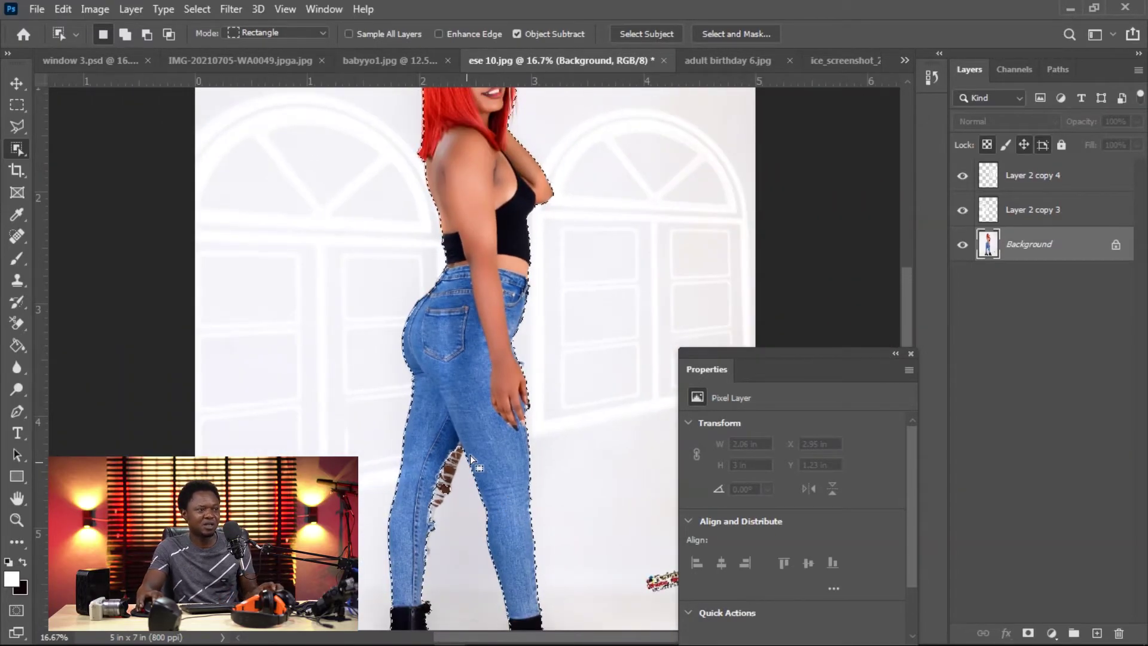
Add the torn jeans edge to the selection with the Polygonal Lasso.
key("l")
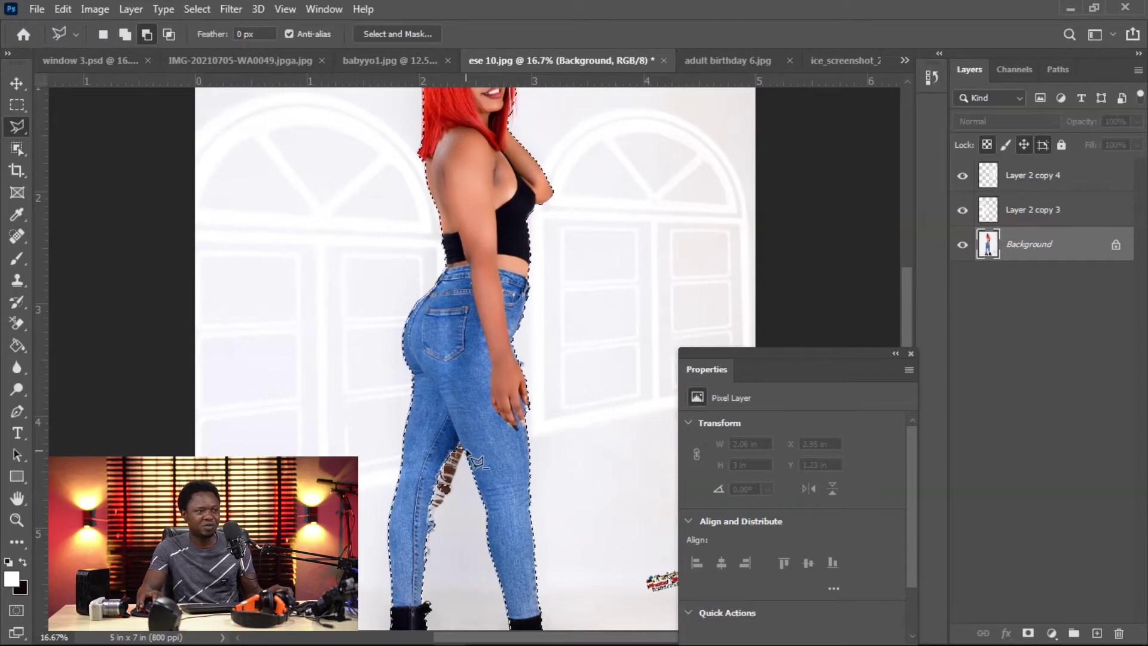
left_click(468, 447, "shift")
left_click(450, 481)
left_click(432, 516)
left_click(428, 545)
left_click(419, 569)
left_click(407, 560)
left_click(419, 495)
left_click(477, 403)
left_click(477, 403)
scroll(477, 404, "up", 3)
key("alt")
scroll(597, 455, "down", 2)
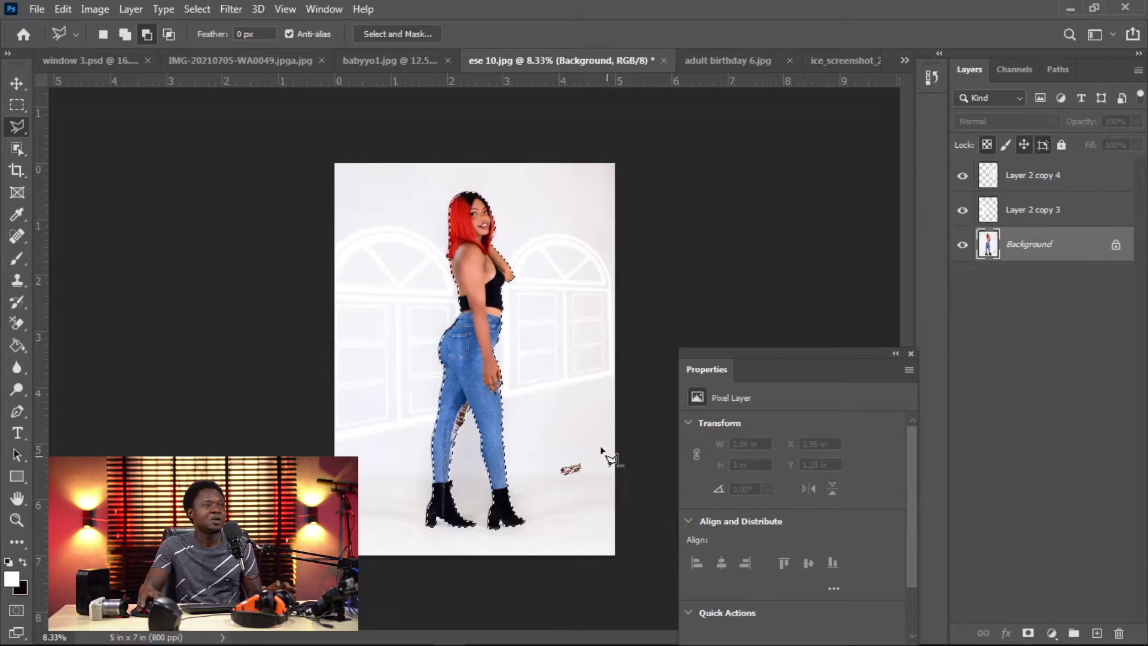
Feather the selection by 5 pixels.
right_click(476, 270)
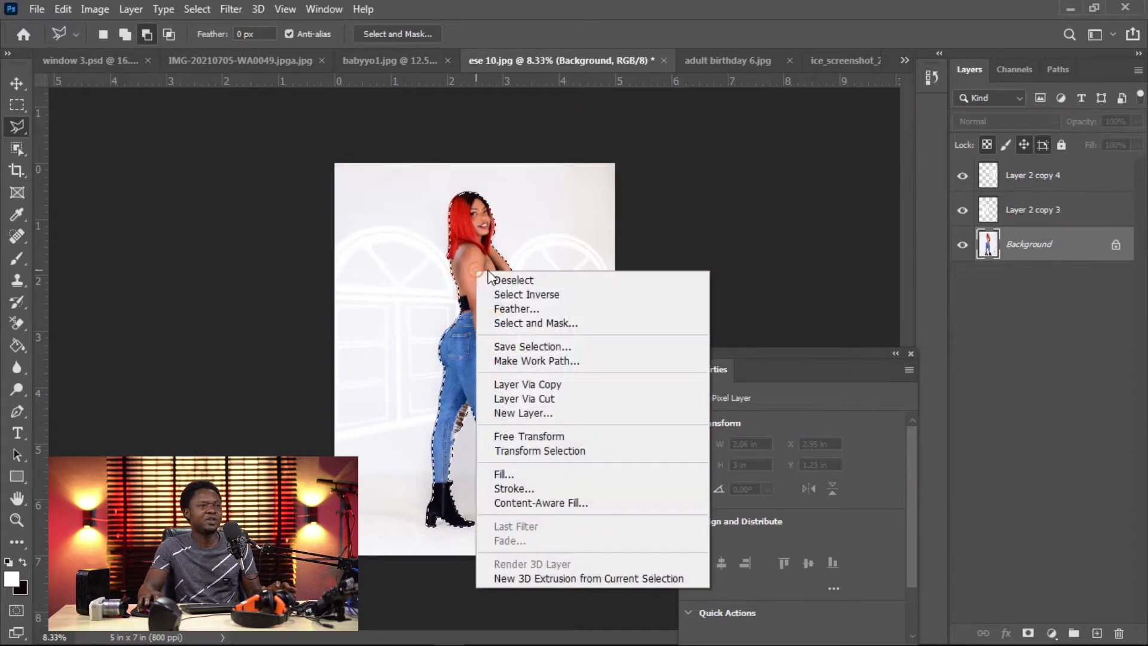
left_click(509, 309)
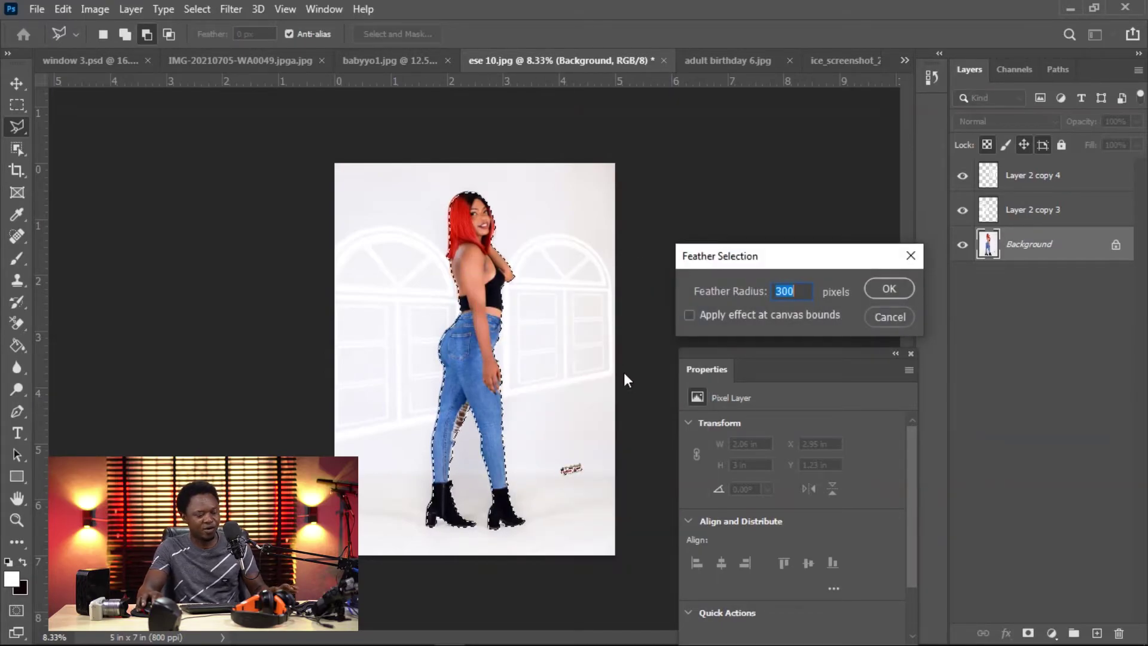
type("5")
key("Return")
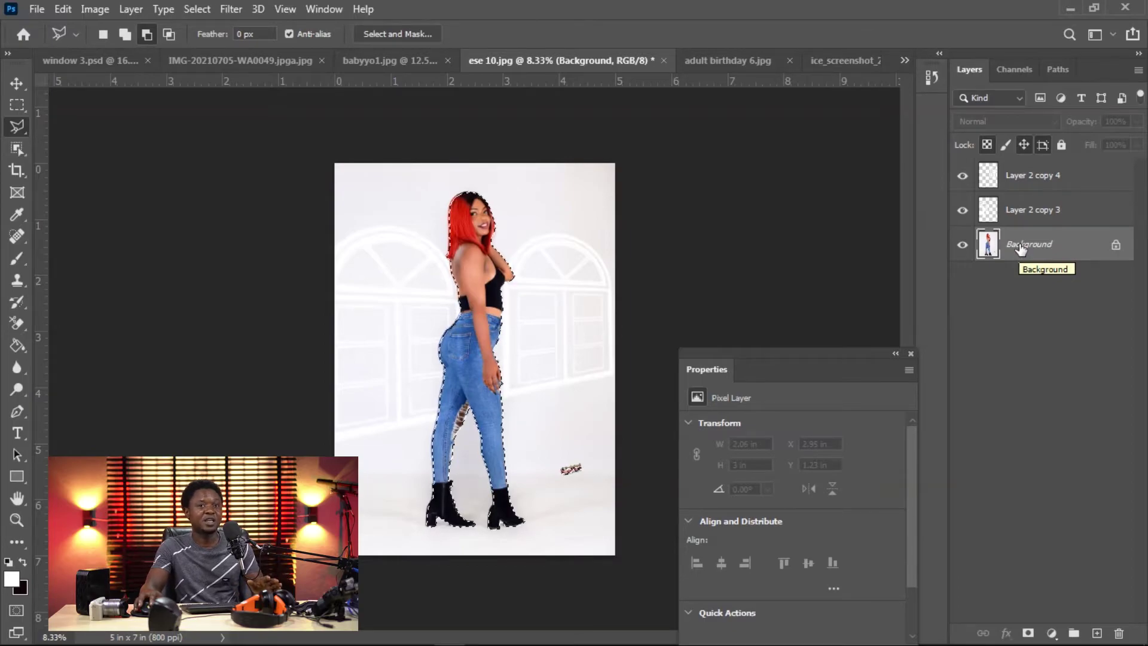
Clear the selected woman area from Layer 2 copy 4 and Layer 2 copy 3.
left_click(1027, 186)
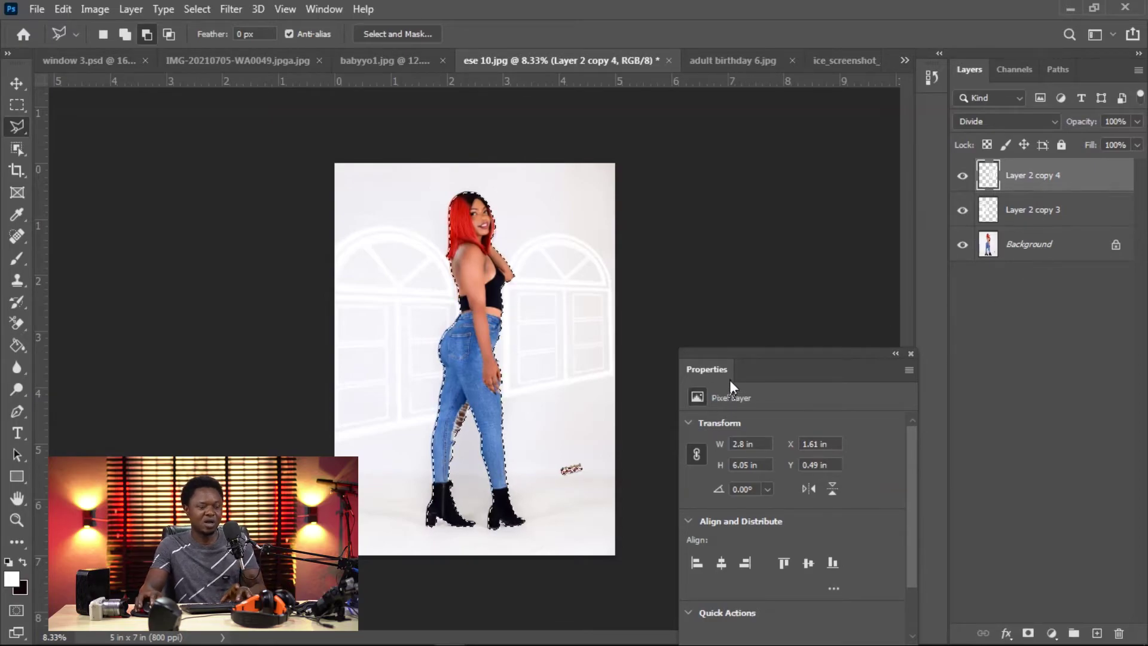
scroll(592, 453, "up", 4)
left_click_drag(498, 241, 498, 426)
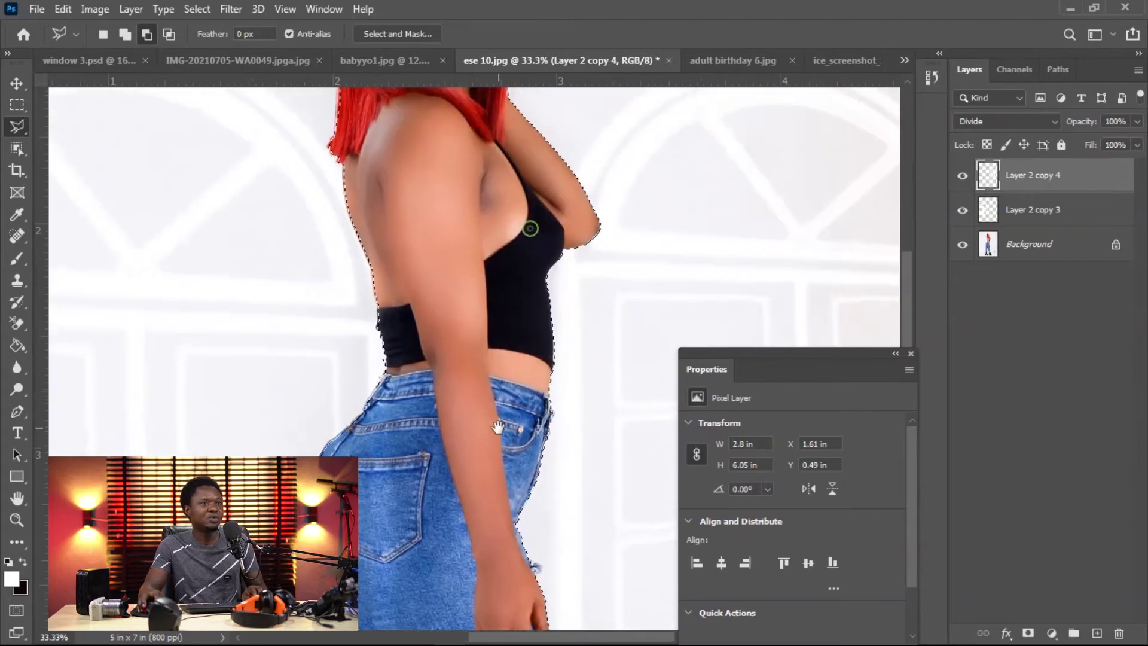
left_click_drag(520, 333, 431, 366)
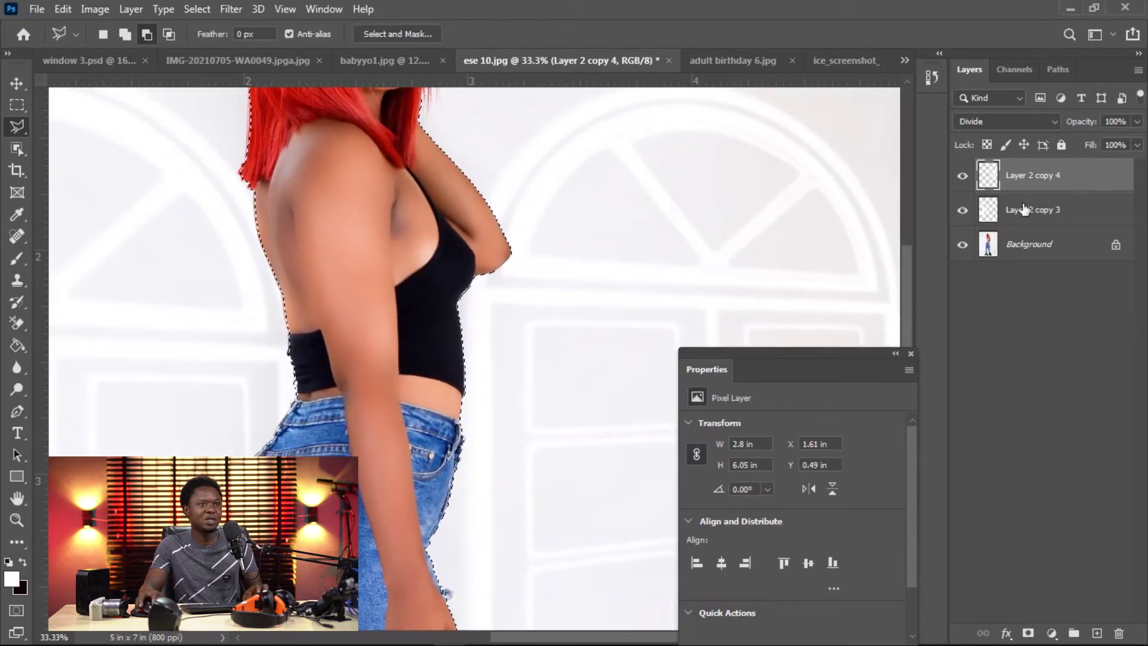
left_click(1011, 210)
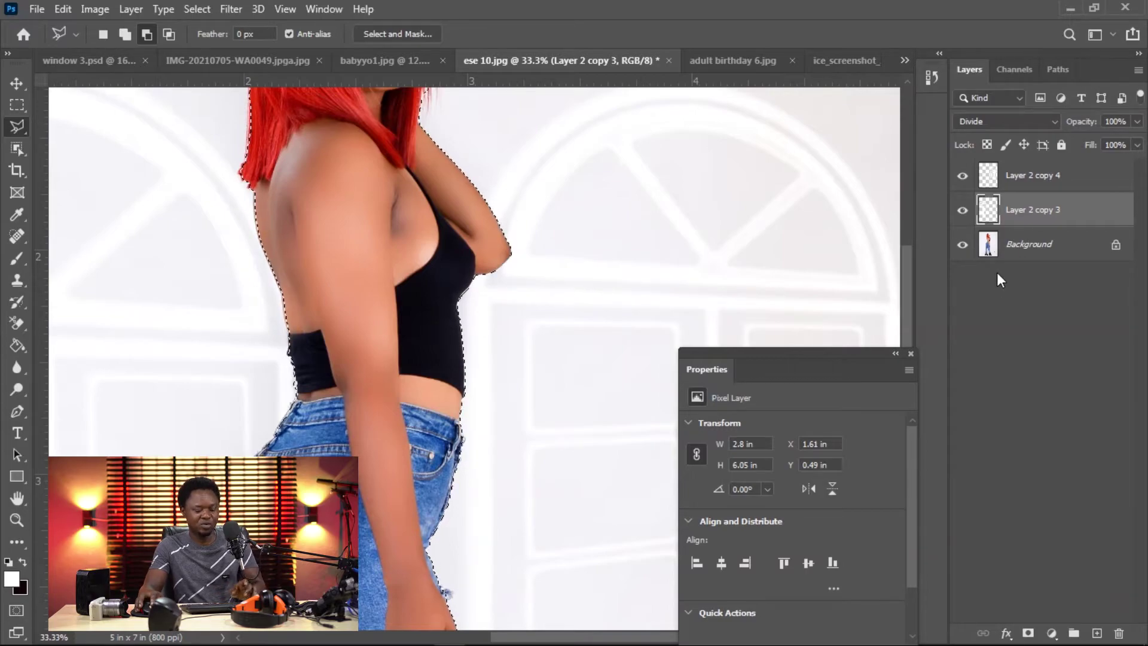
key("ctrl+minus")
key("ctrl+minus")
key("ctrl+minus")
key("ctrl+minus")
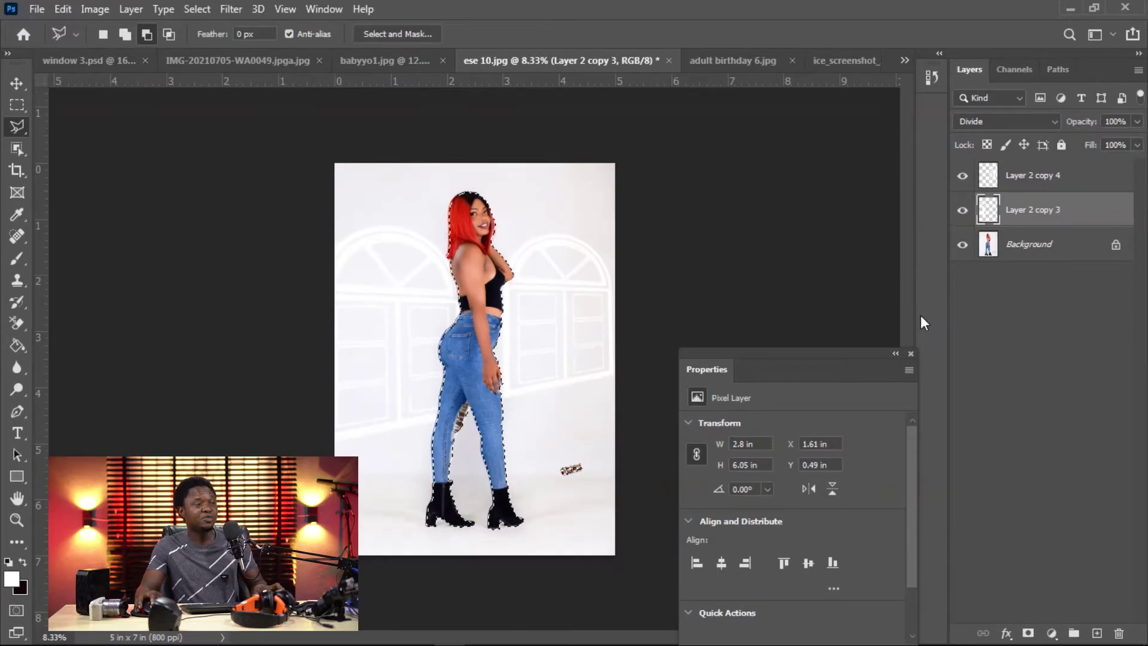
Deselect and inspect the hips and jeans close up.
key("ctrl+d")
key("ctrl+plus")
key("ctrl+plus")
key("ctrl+plus")
key("ctrl+plus")
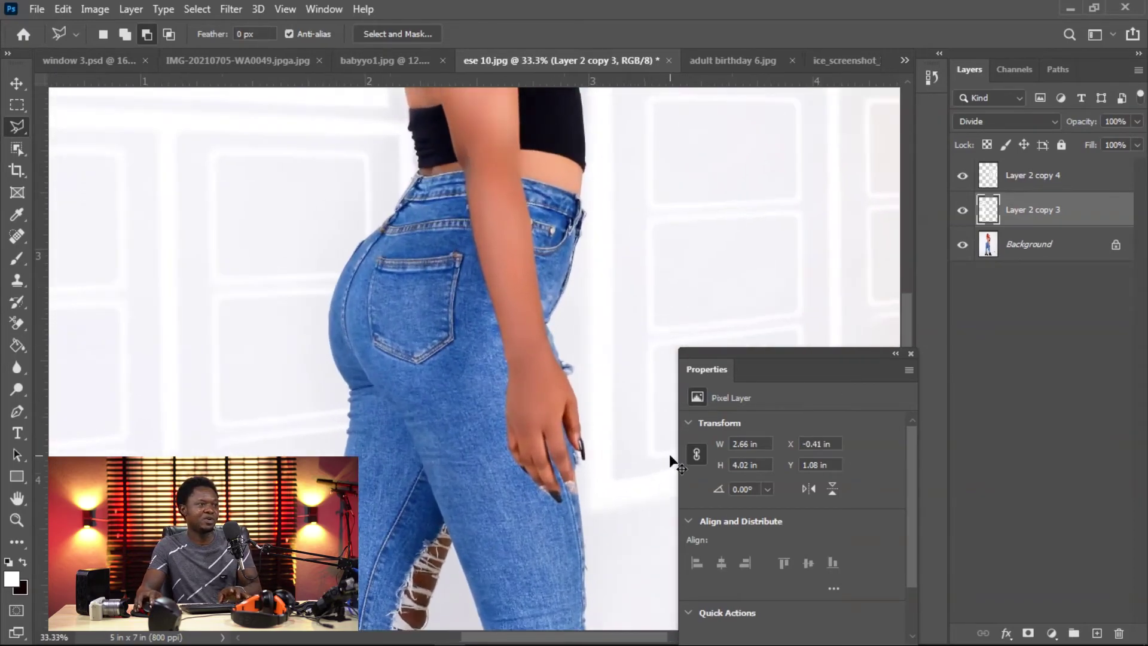
scroll(537, 309, "up", 10)
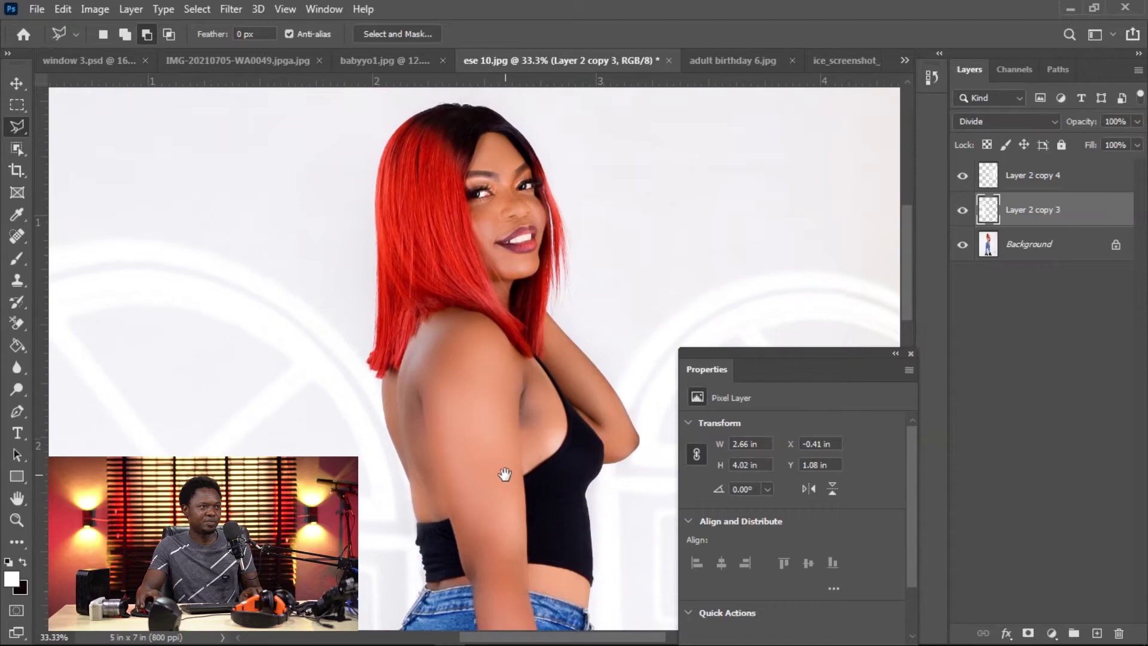
key("ctrl+minus")
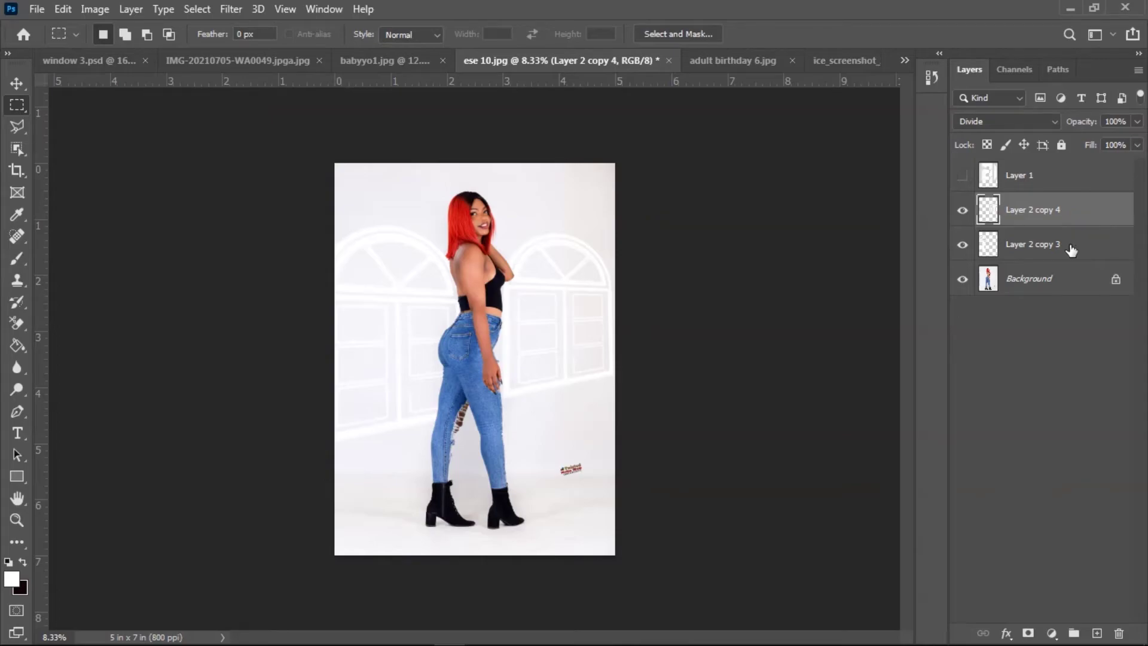
Group Layer 2 copy 3 and copy 4 into Group 1, then toggle its visibility to compare.
left_click(1070, 250, "shift")
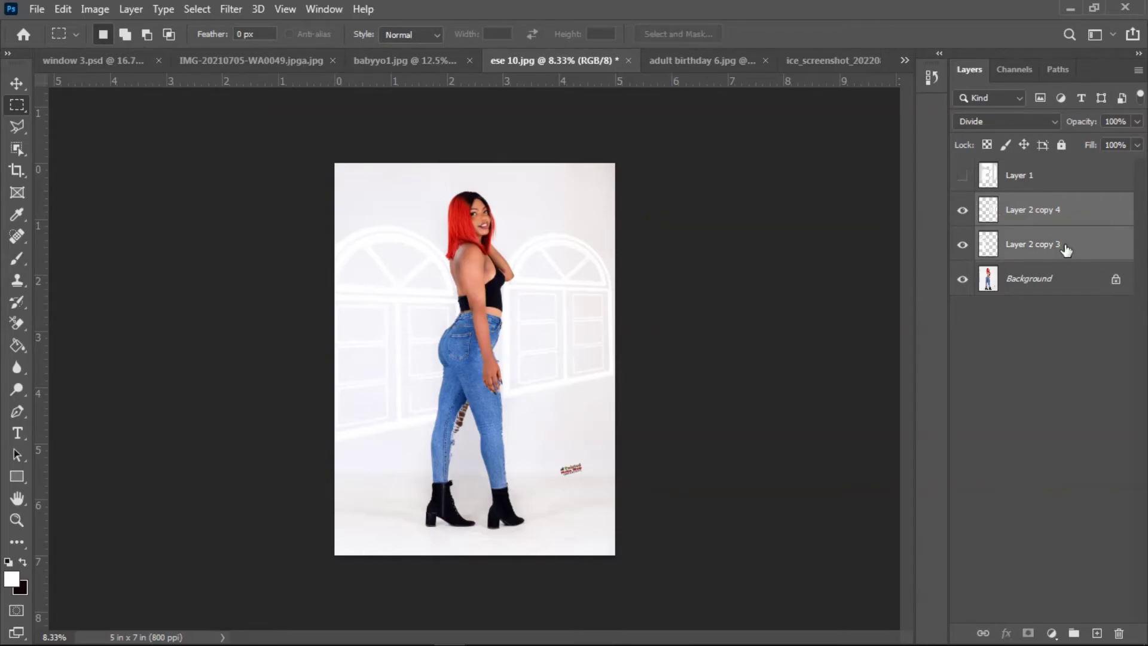
key("ctrl+g")
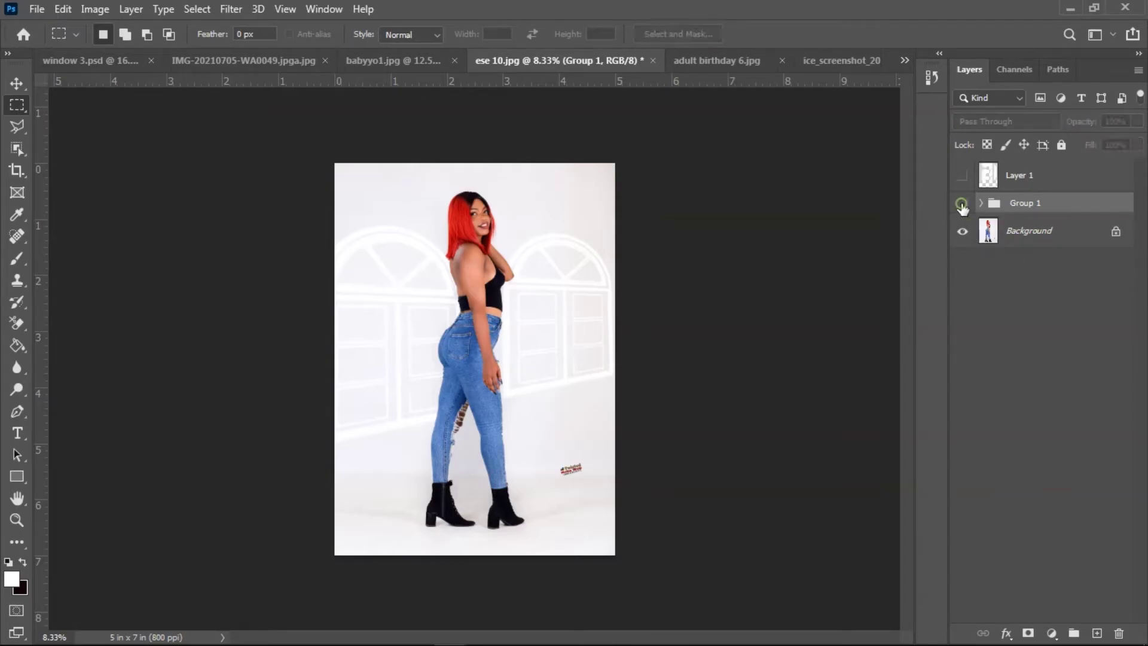
left_click(961, 206)
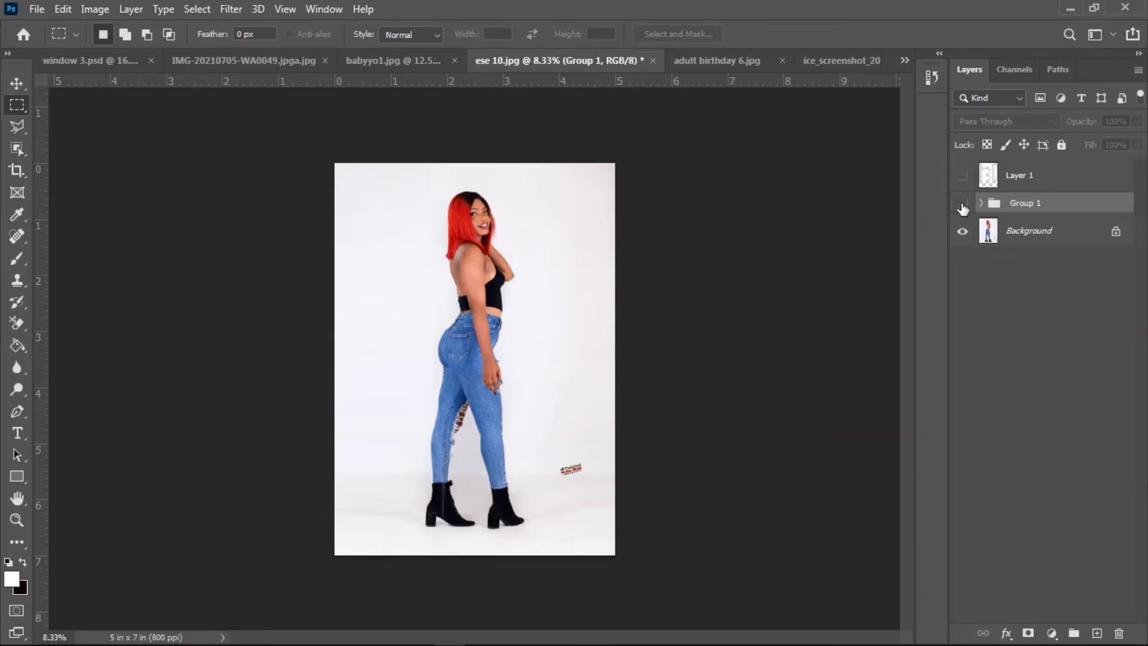
left_click(962, 206)
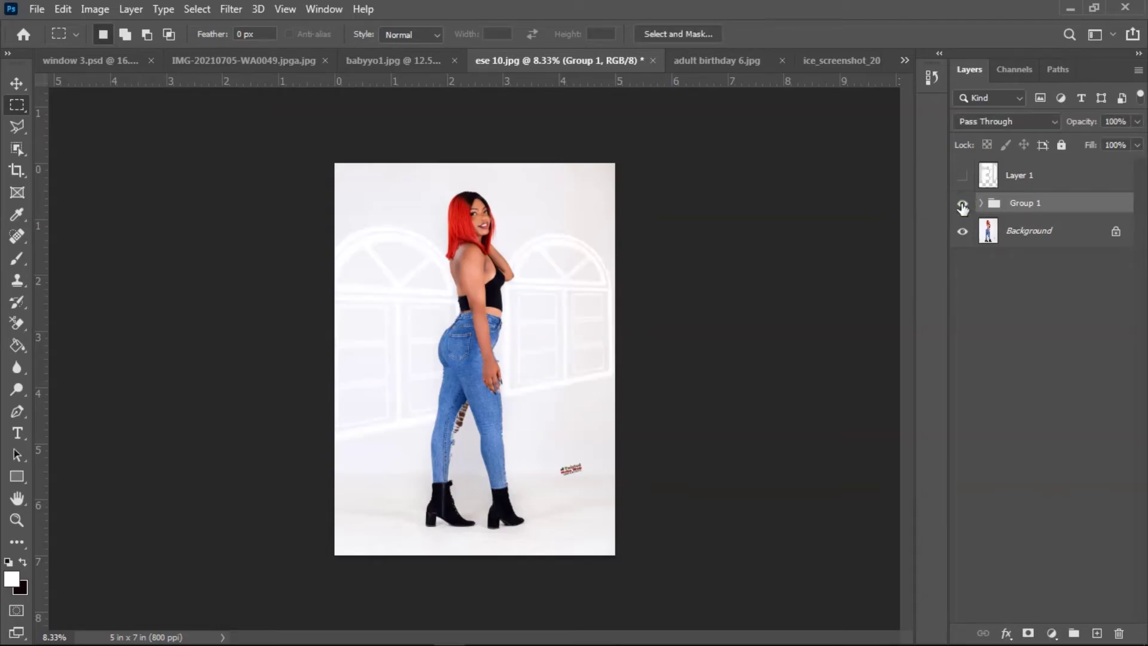
left_click(961, 206)
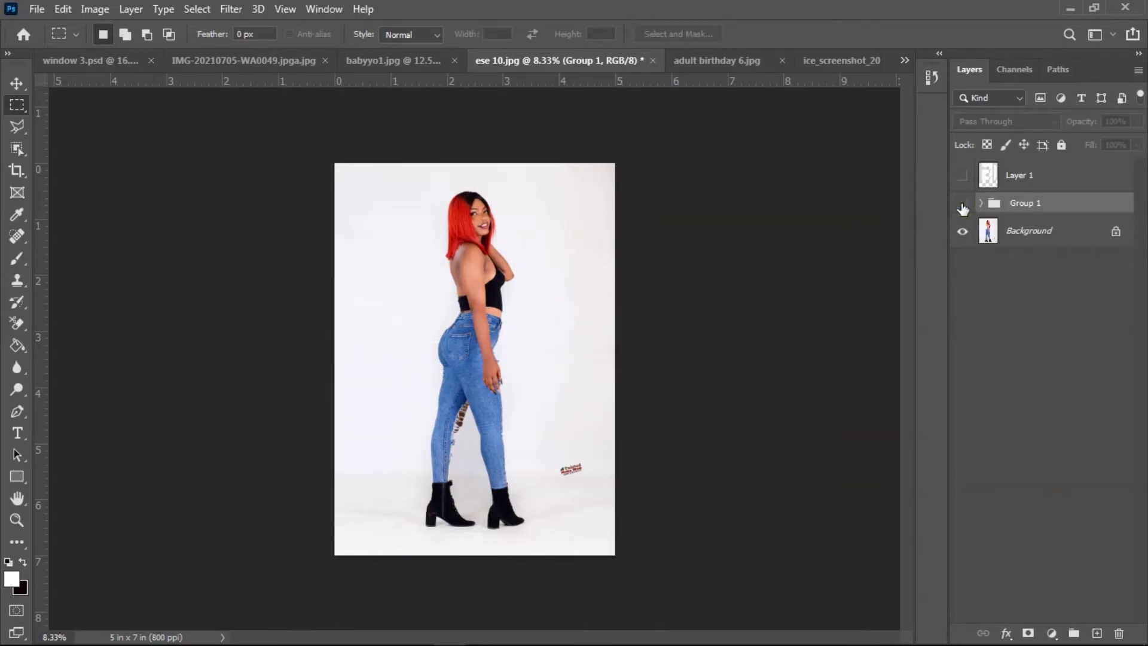
left_click(961, 206)
left_click(962, 206)
left_click(962, 207)
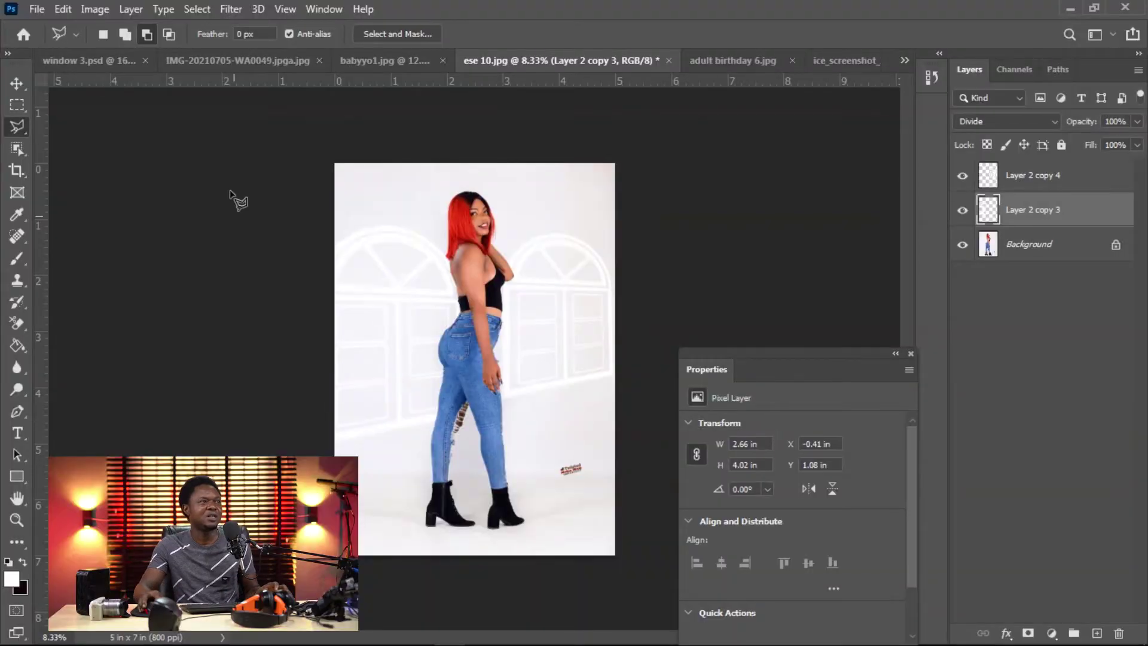
Drag the window-shadow image onto the ese 10.jpg photo as Layer 1.
left_click(228, 62)
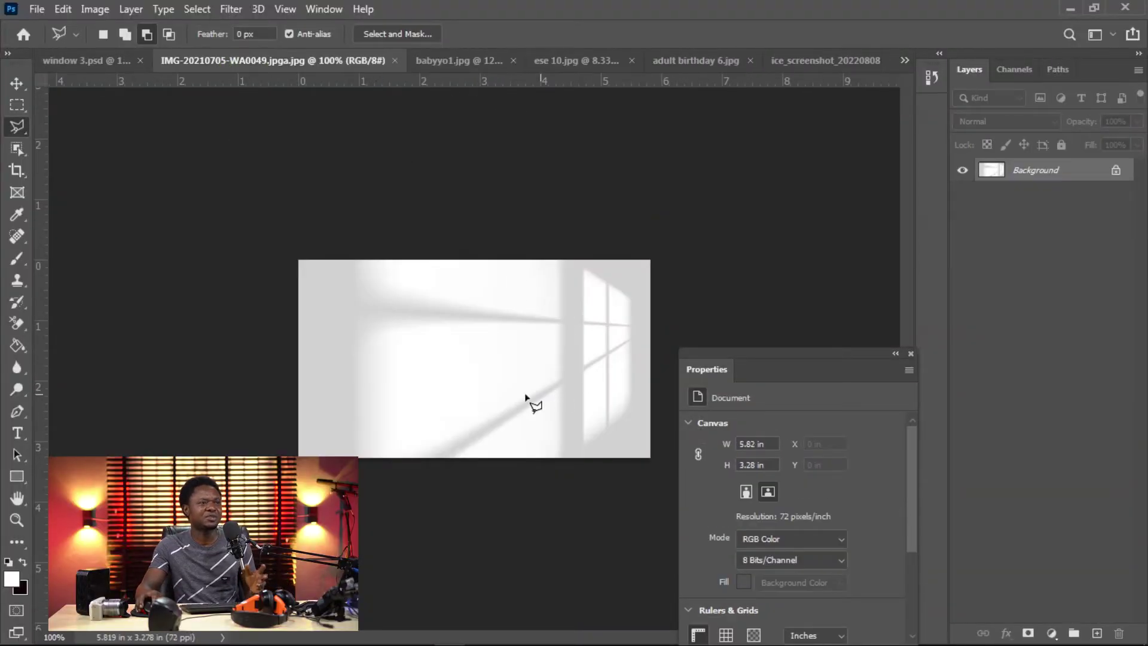
key("v")
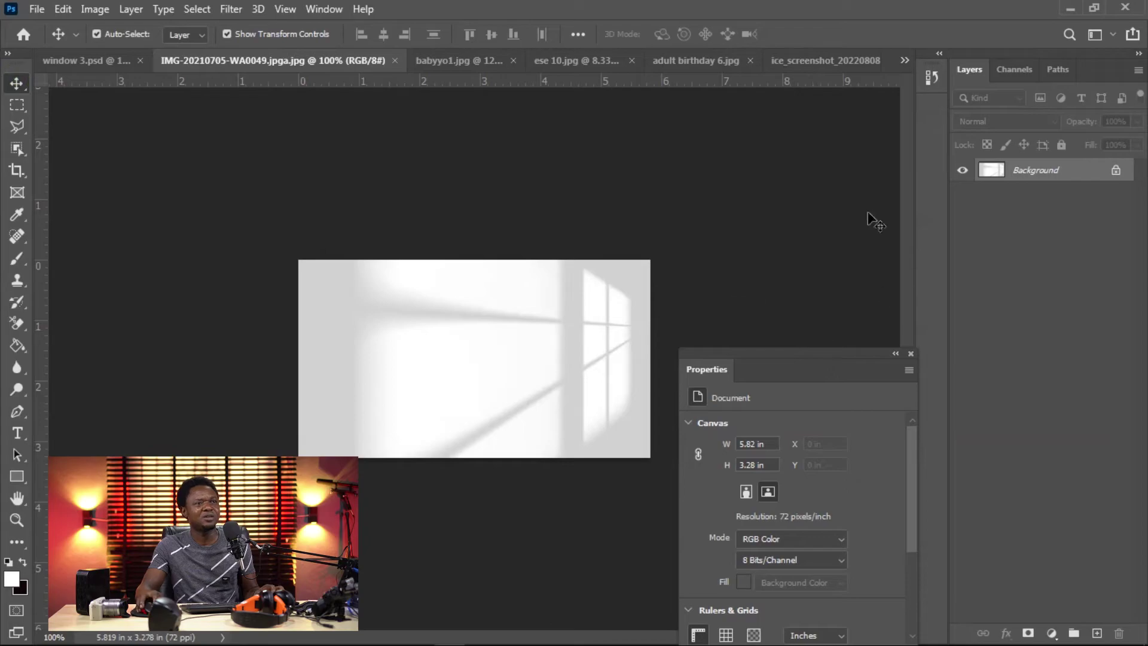
left_click_drag(524, 342, 475, 94)
left_click_drag(612, 62, 563, 60)
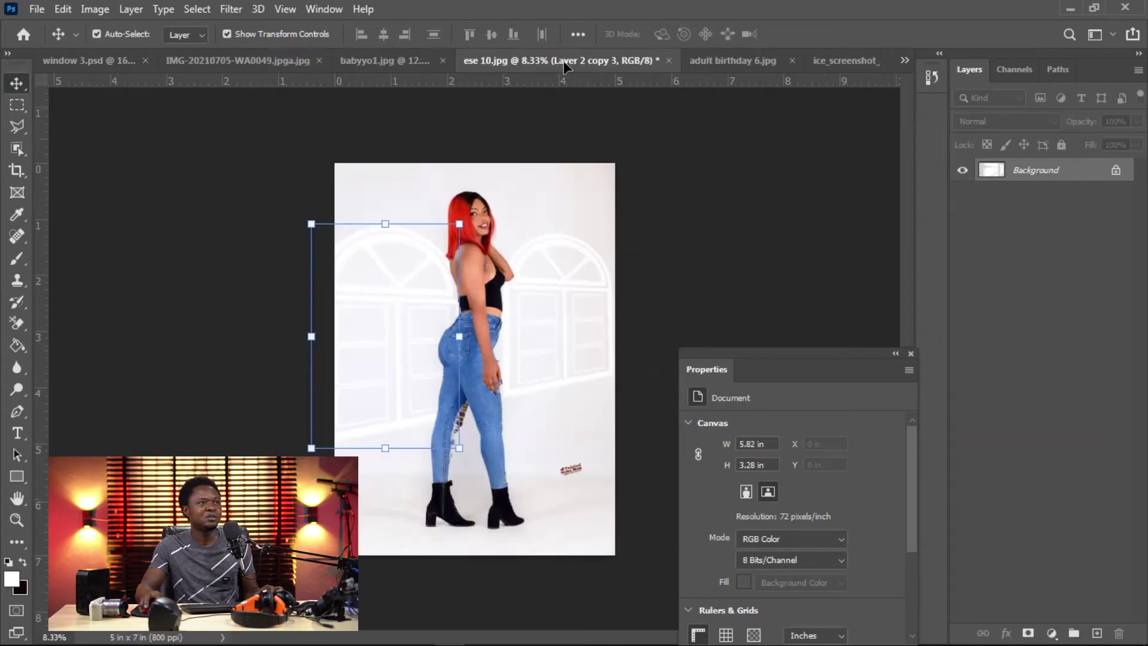
left_click_drag(444, 440, 443, 441)
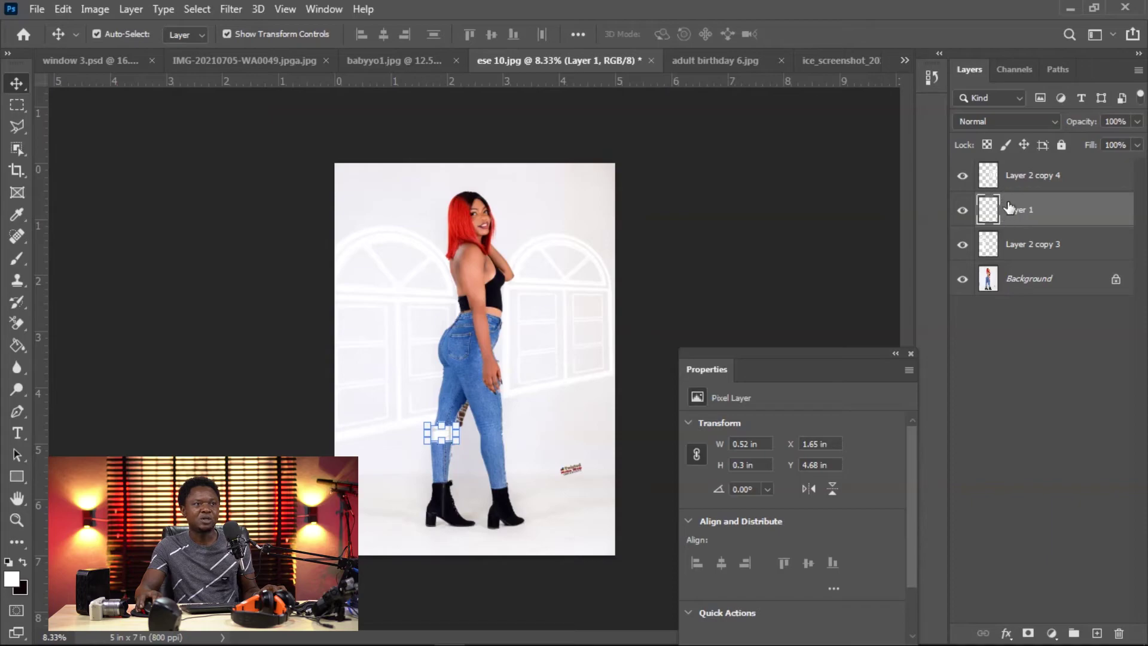
Move Layer 1 to the top and hide the Layer 2 copy 3 and copy 4 outlines.
left_click_drag(1009, 207, 998, 165)
left_click(963, 211)
left_click(963, 244)
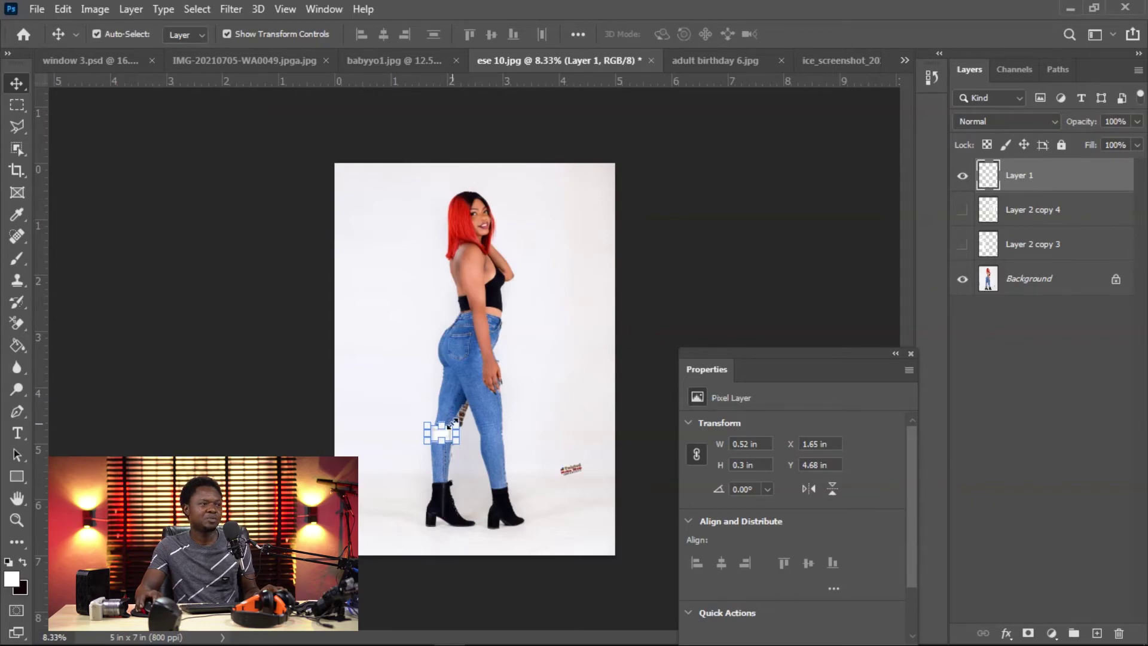
Scale the shadow layer to about 5.33 × 5.6 in so it reaches her ankles, keeping Layer 1 selected.
left_click_drag(457, 423, 751, 259)
left_click_drag(417, 448, 356, 482)
left_click_drag(362, 255, 197, 147)
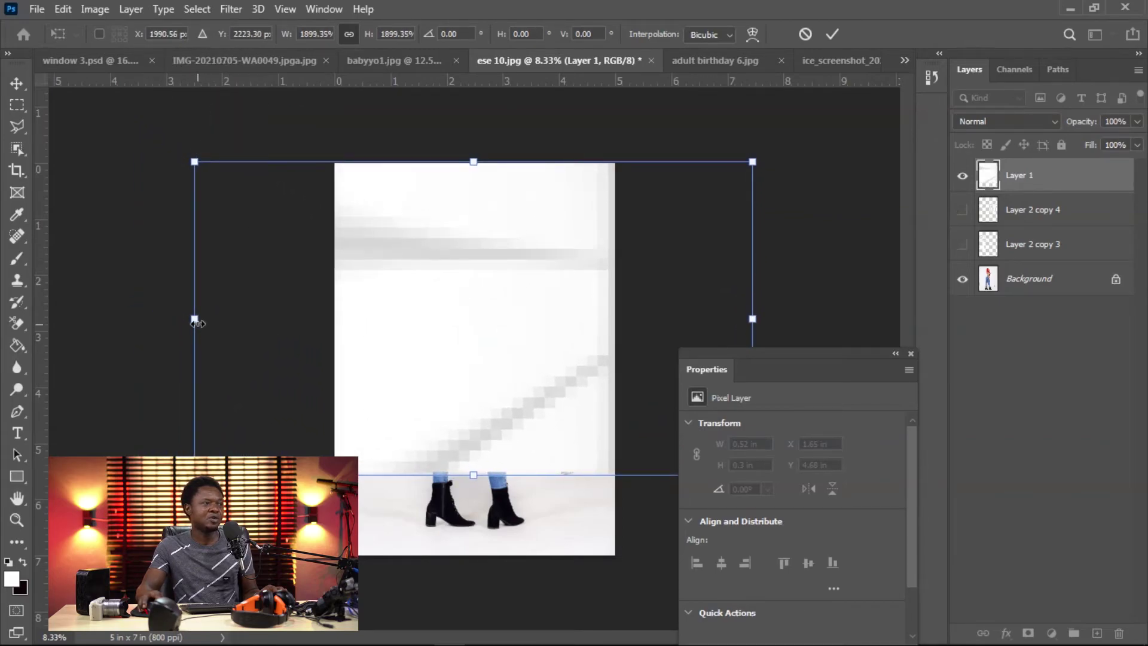
left_click_drag(194, 320, 315, 319)
left_click_drag(747, 314, 628, 325)
key("Return")
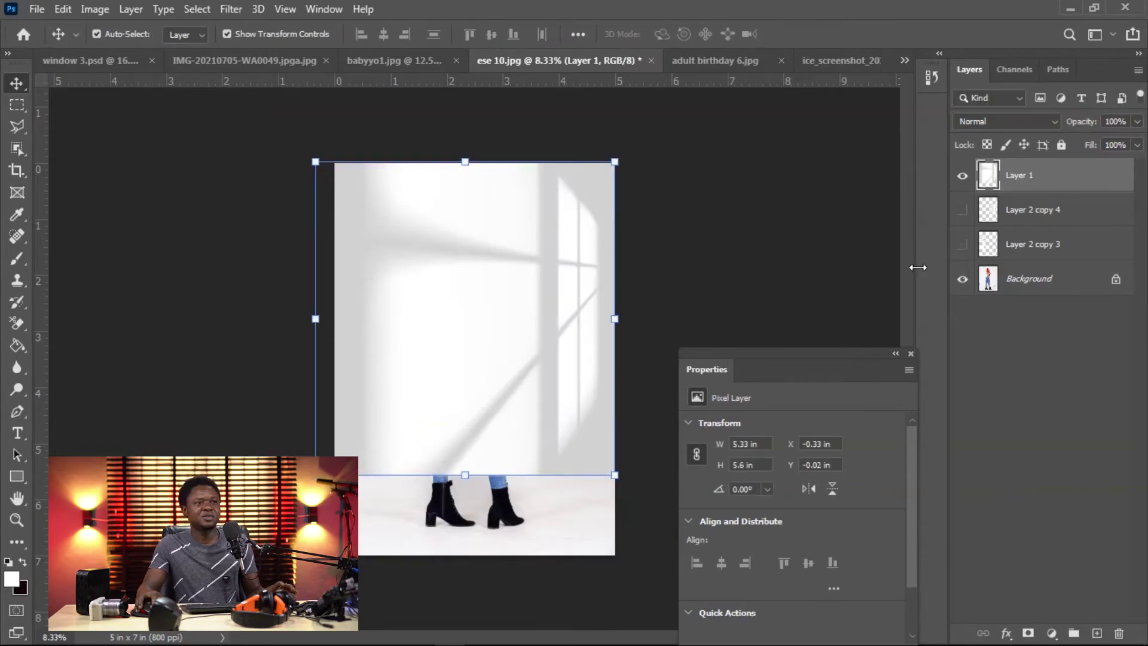
left_click(1024, 286)
left_click(1017, 179)
Set Layer 1's blend mode to Divide and zoom in to check the hips and hand.
left_click(1004, 121)
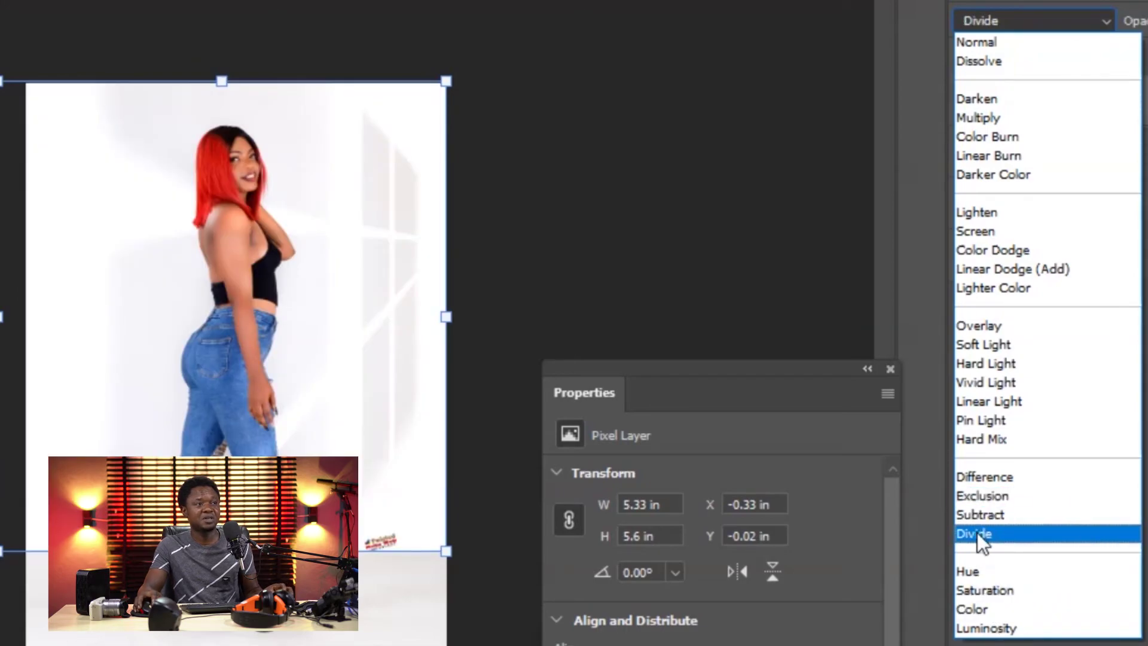
left_click(977, 532)
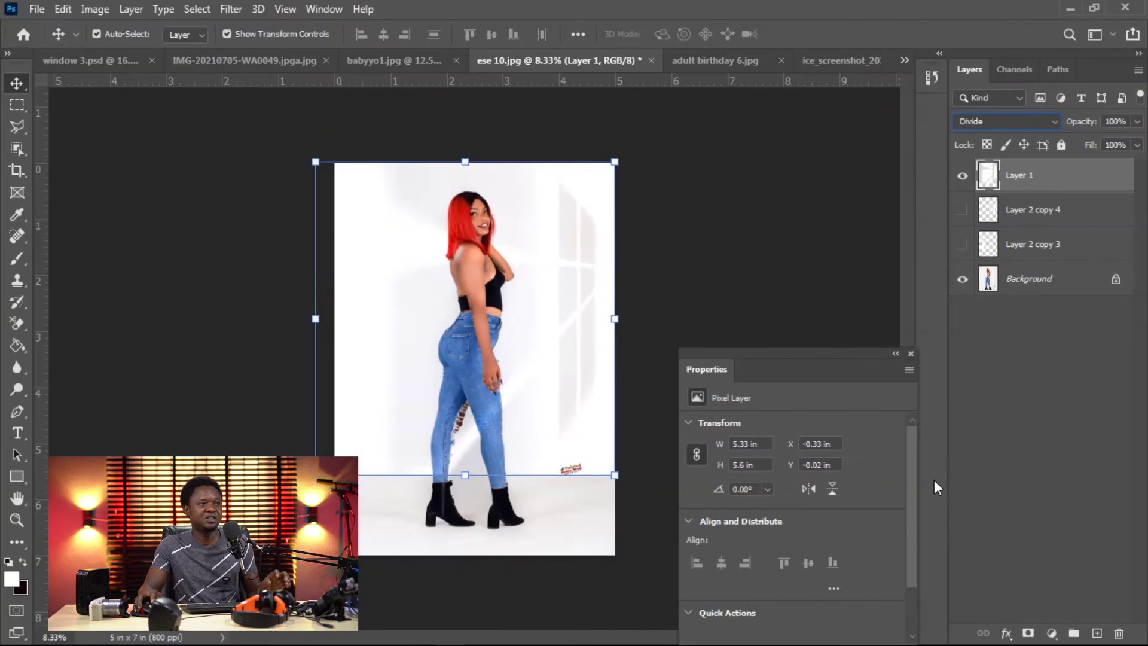
key("ctrl+plus")
key("ctrl+plus")
key("ctrl+plus")
scroll(711, 368, "right", 3)
scroll(571, 343, "down", 2)
key("ctrl+minus")
key("ctrl+minus")
key("ctrl+minus")
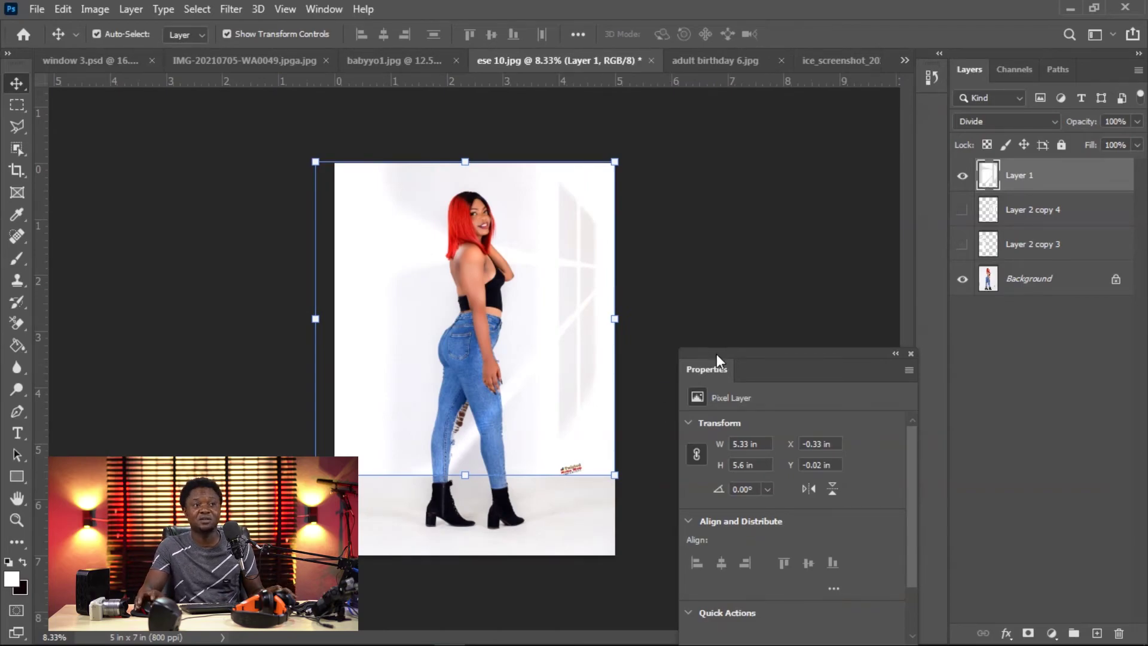
Select the woman on the Background layer with the Object Selection tool.
left_click(1024, 290)
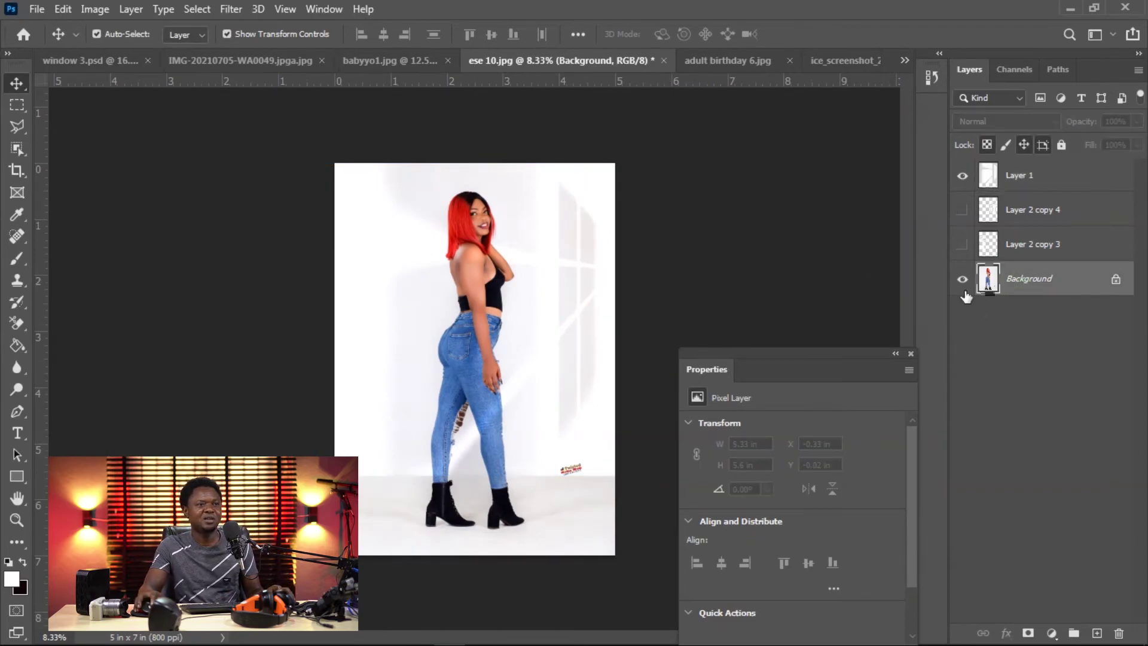
left_click(17, 149)
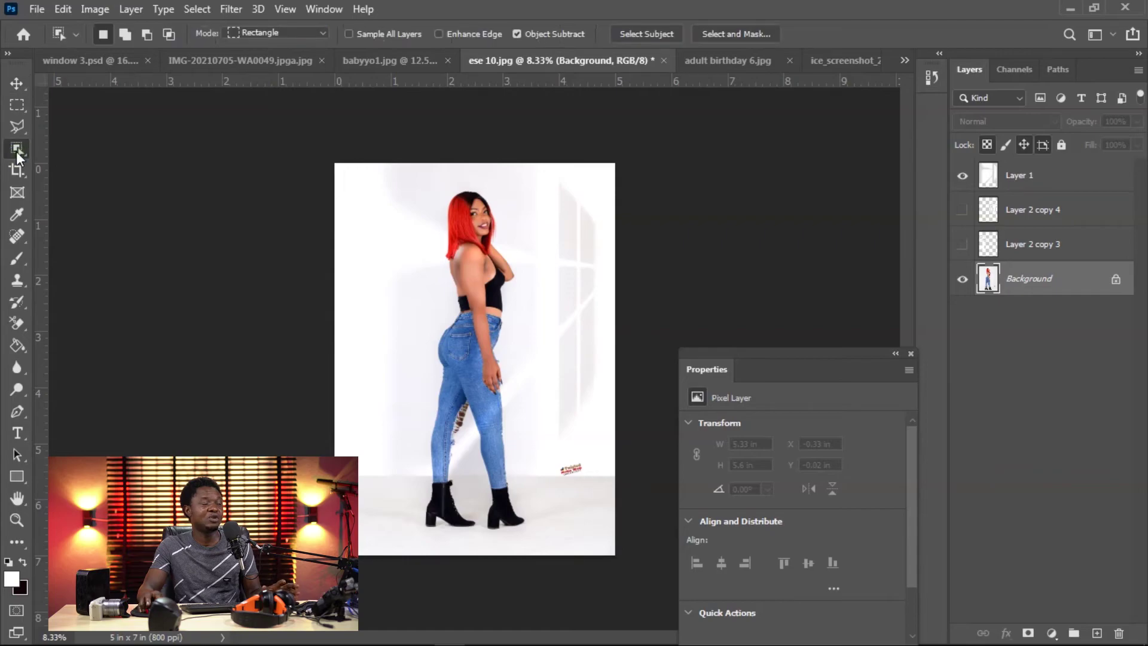
right_click(17, 154)
left_click(16, 153)
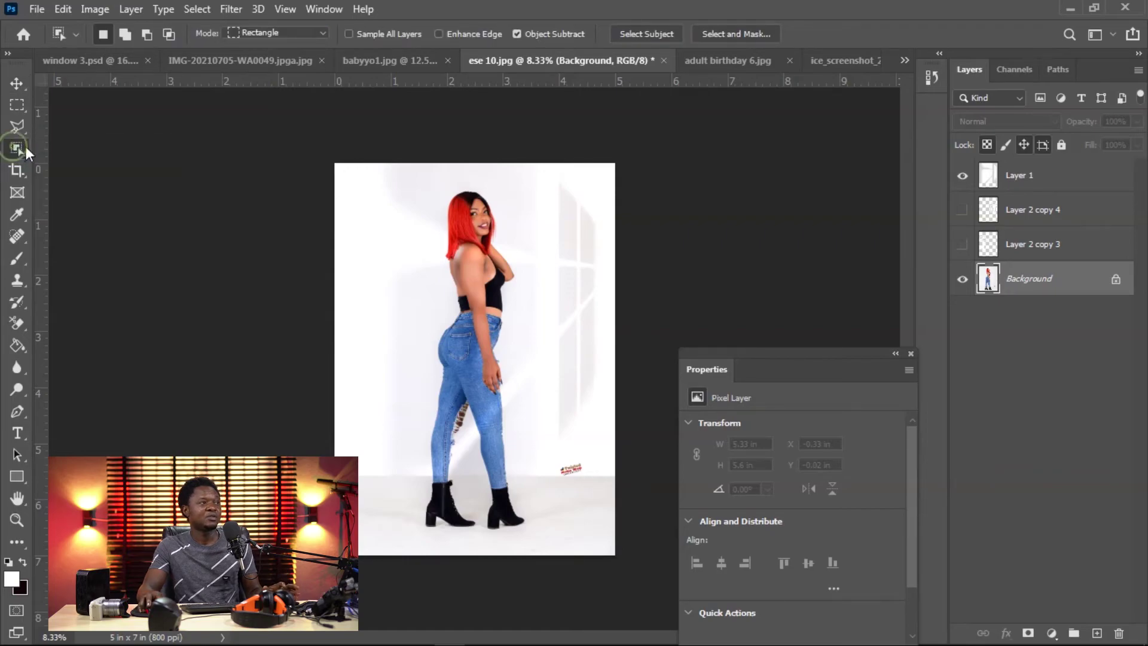
right_click(26, 150)
left_click(88, 152)
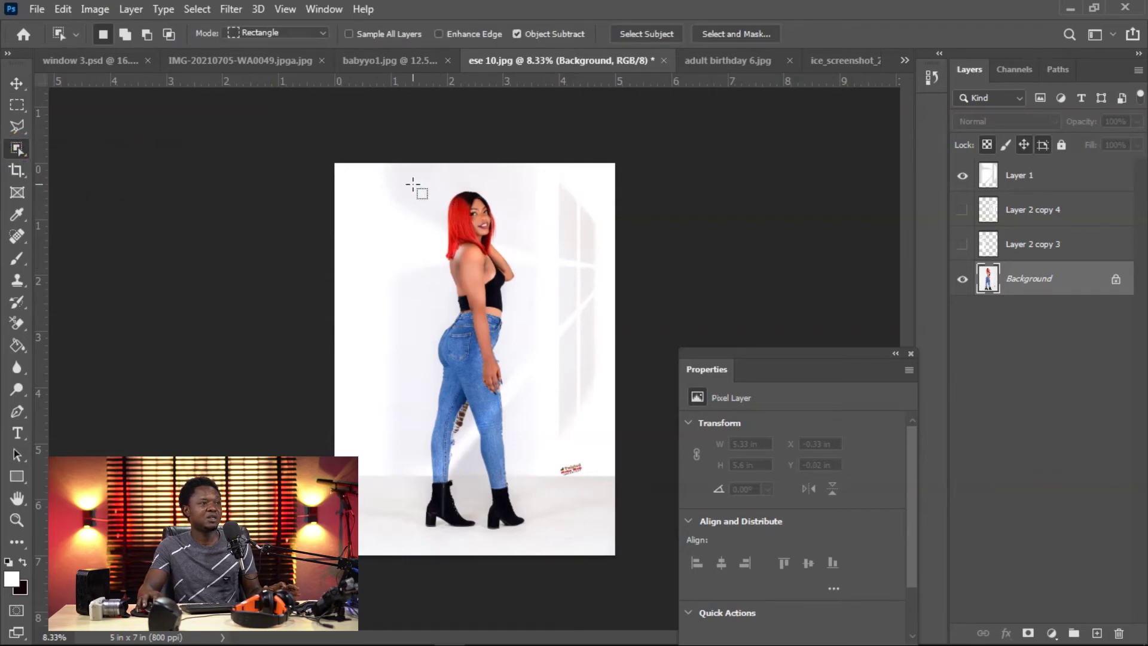
left_click_drag(413, 181, 574, 526)
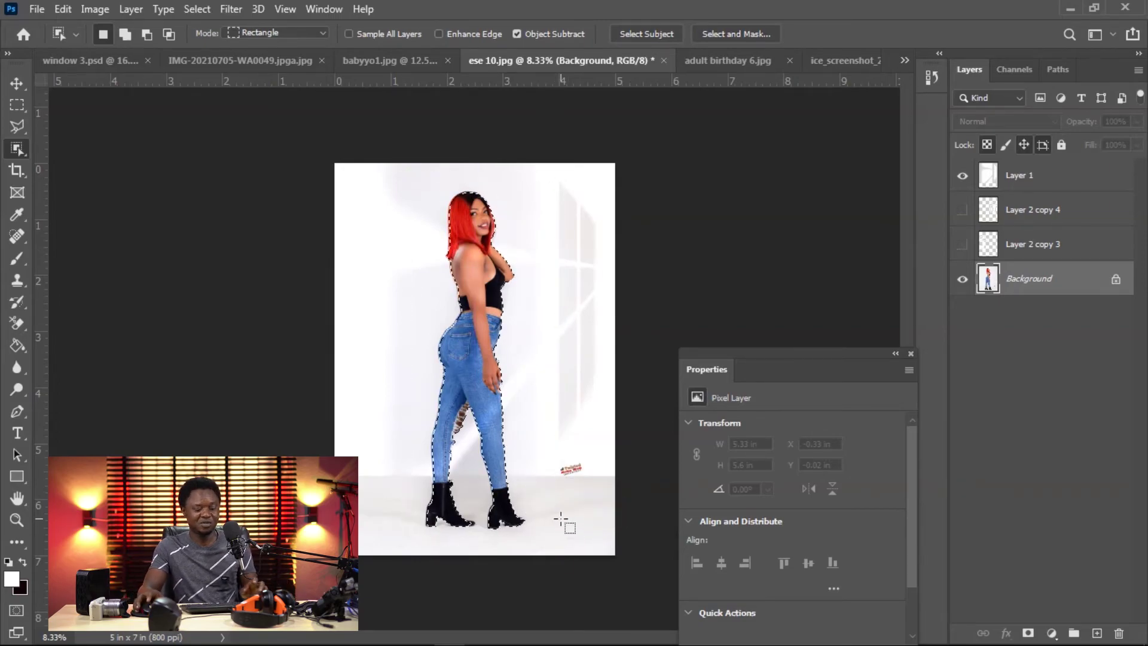
key("ctrl+plus")
left_click_drag(472, 394, 455, 497)
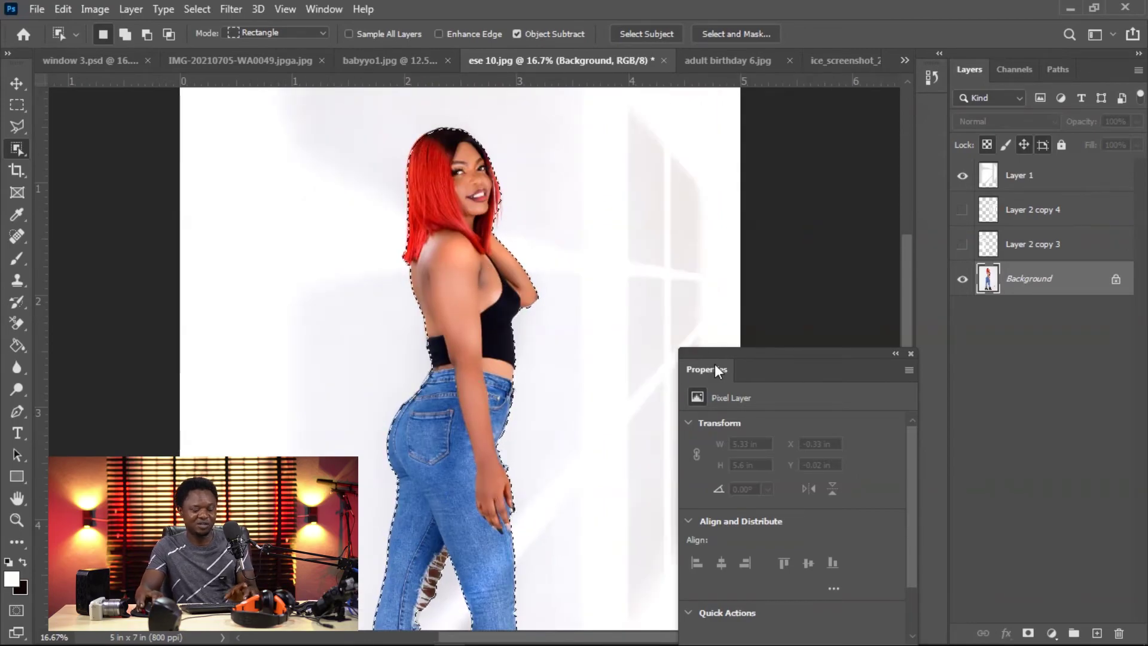
key("ctrl+d")
key("ctrl+minus")
key("ctrl+minus")
key("ctrl+shift+d")
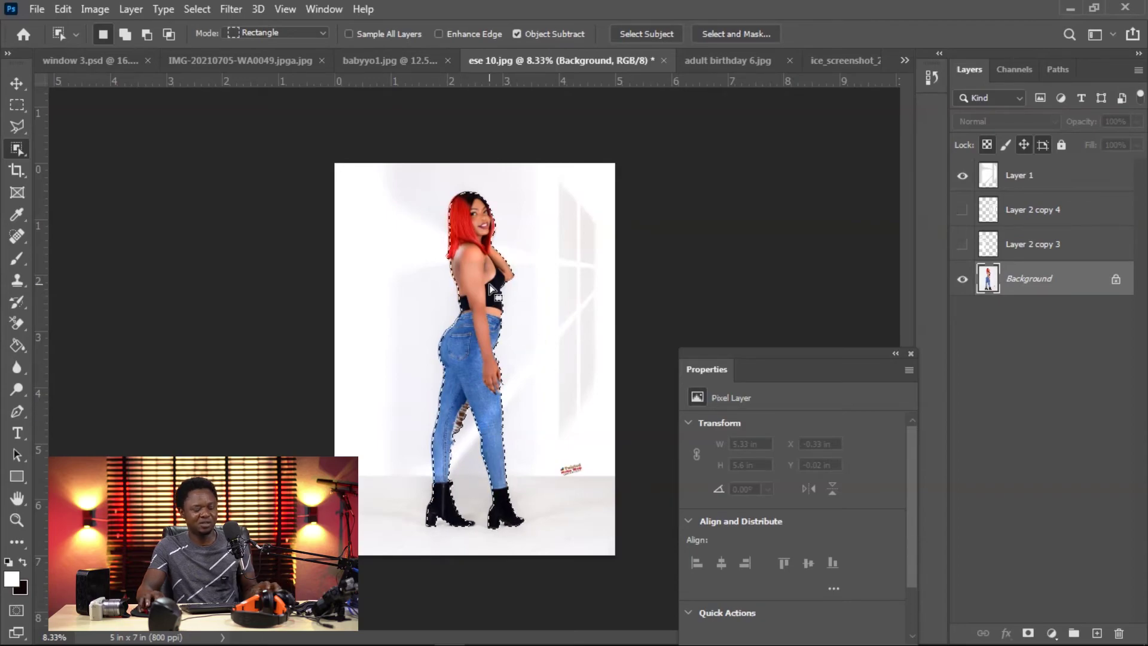
Feather the selection of the woman by 4 pixels.
key("l")
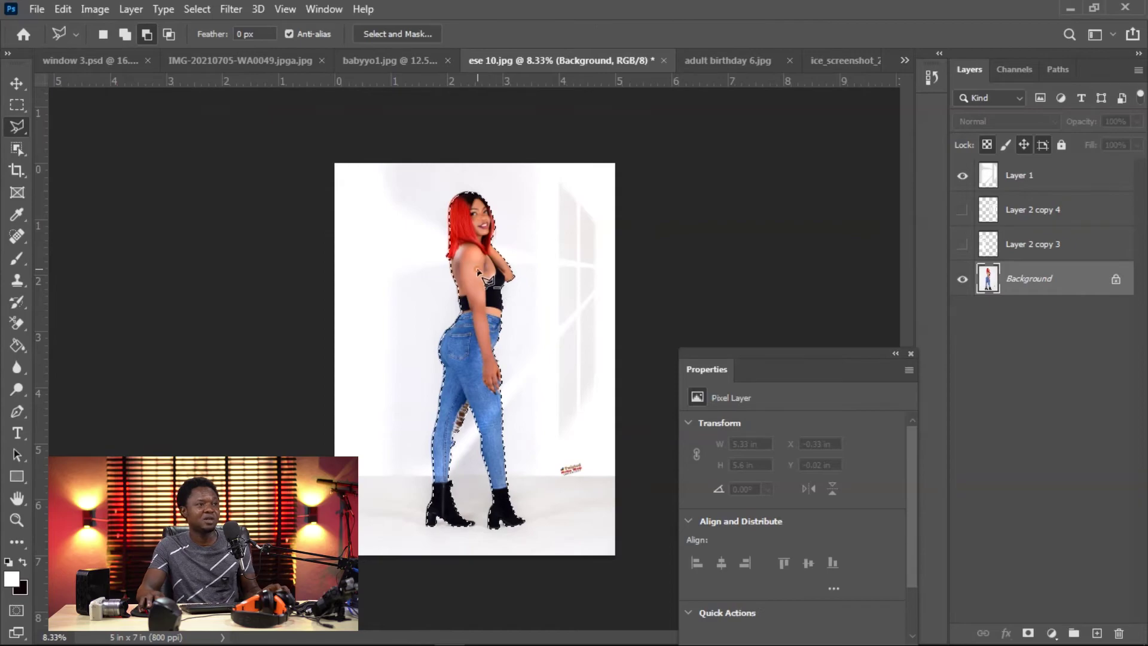
right_click(478, 270)
left_click(516, 308)
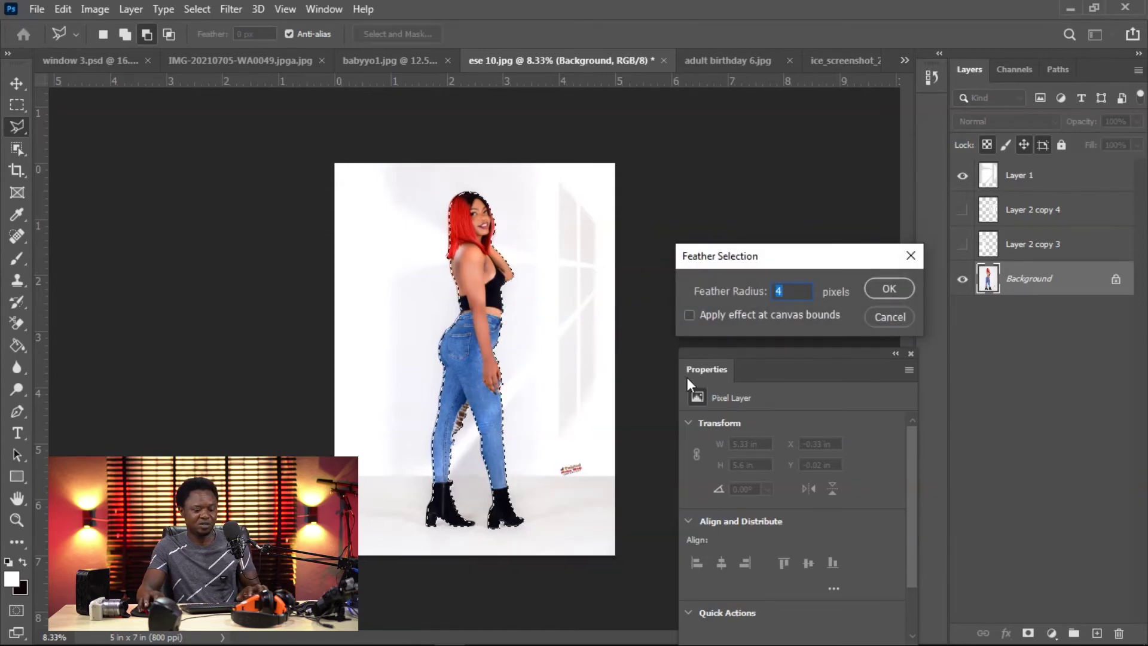
key("Return")
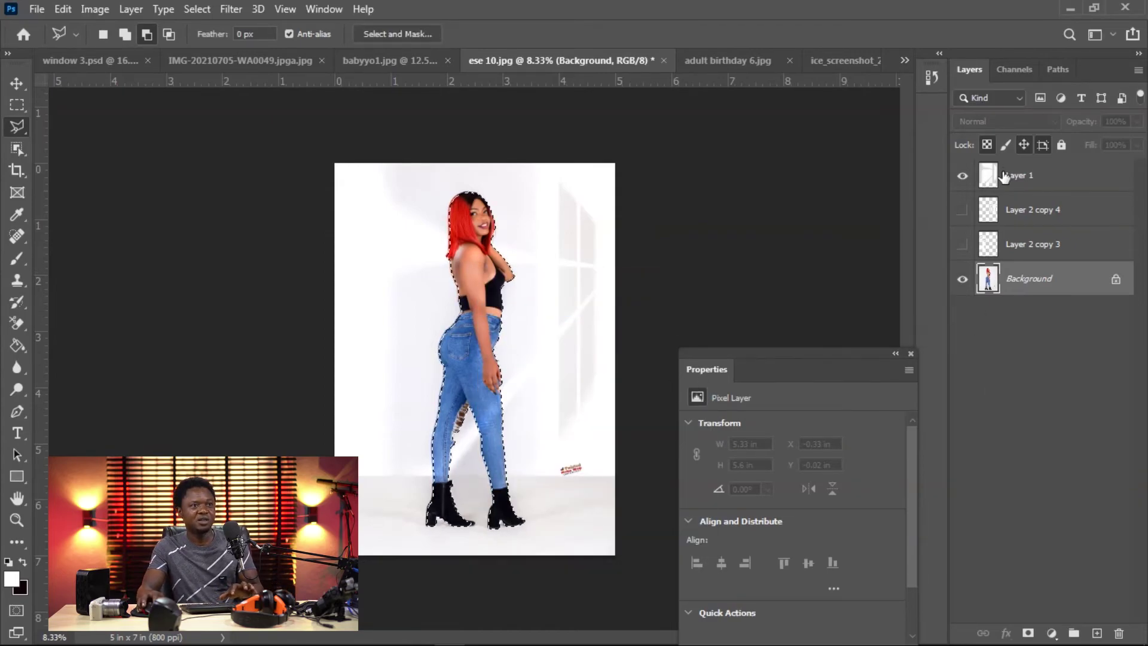
Clear the selected shape from Layer 1's window light, then deselect and check the figure.
left_click(1004, 176)
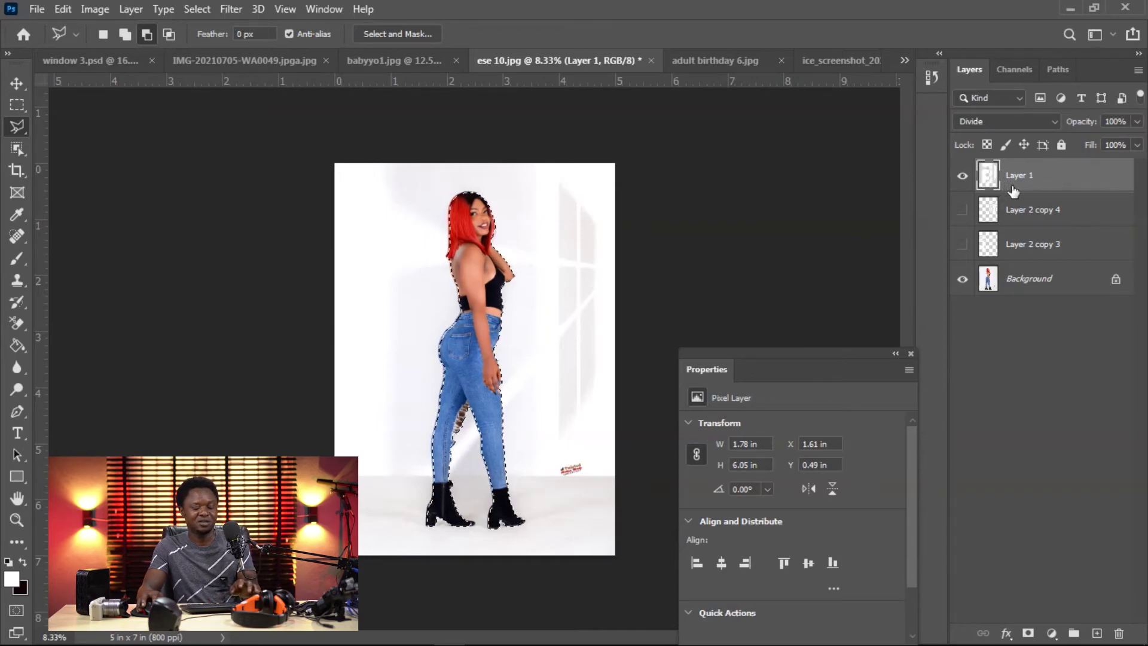
key("ctrl+plus")
key("ctrl+plus")
key("ctrl+plus")
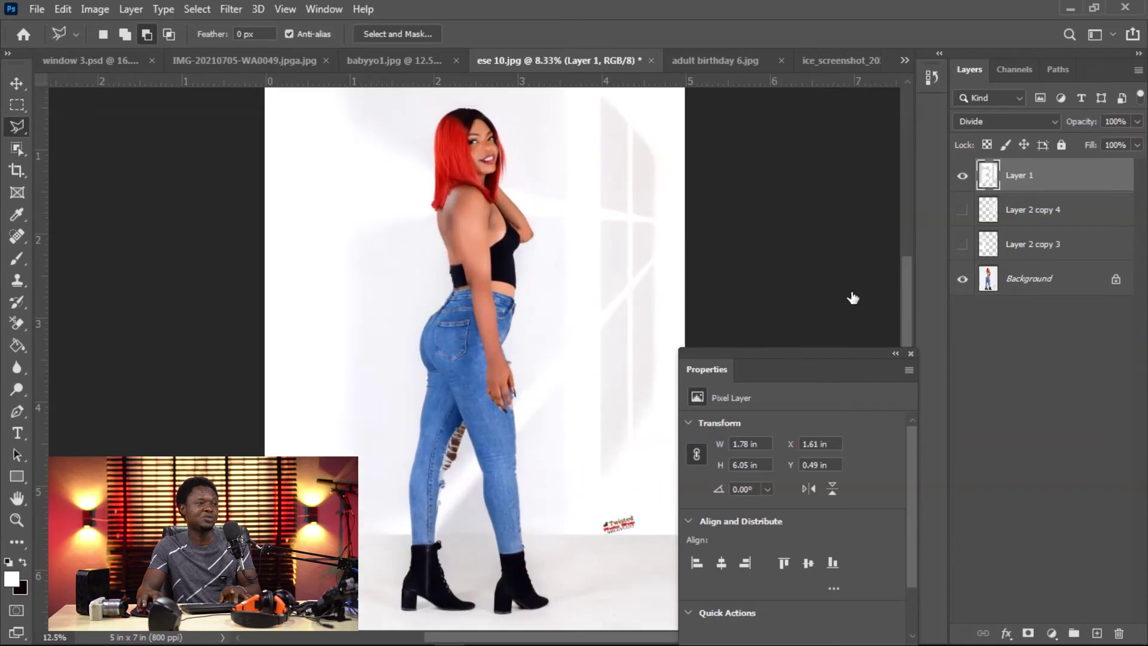
key("ctrl+plus")
left_click_drag(622, 382, 574, 551)
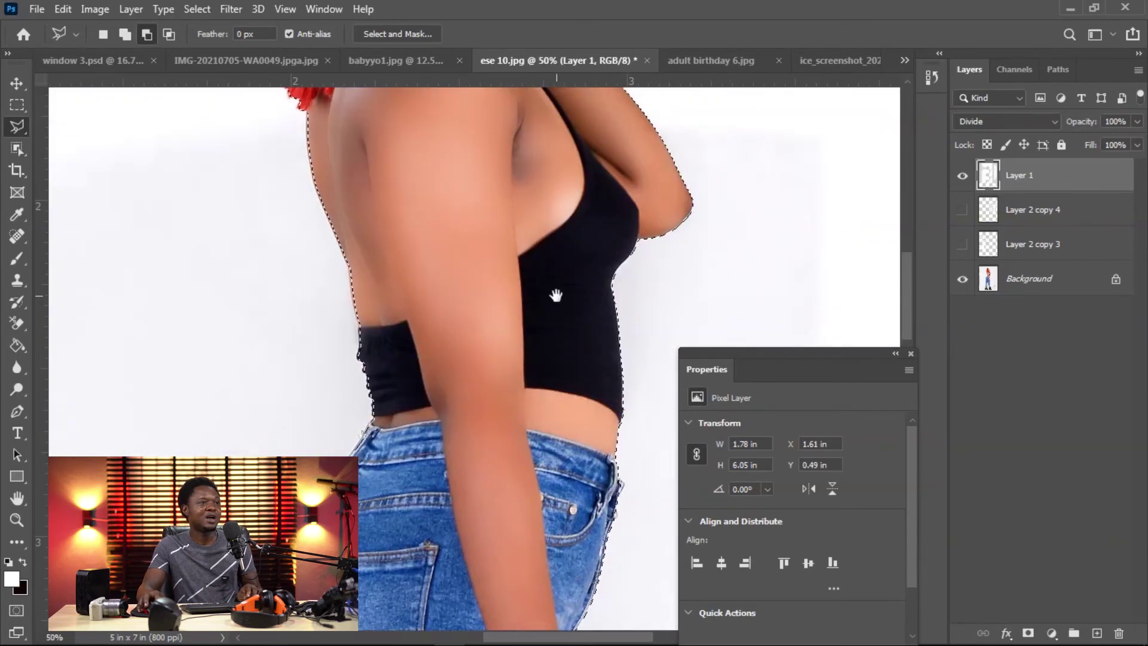
left_click_drag(556, 300, 519, 582)
key("ctrl+minus")
key("ctrl+minus")
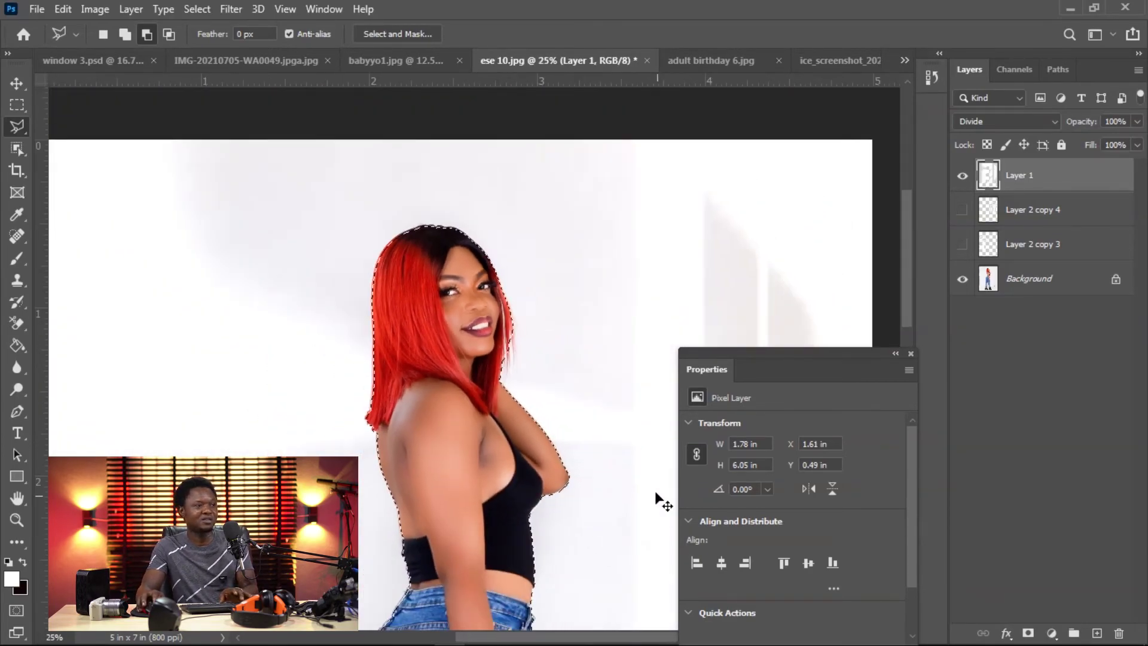
key("ctrl+minus")
key("ctrl+minus")
key("ctrl+minus")
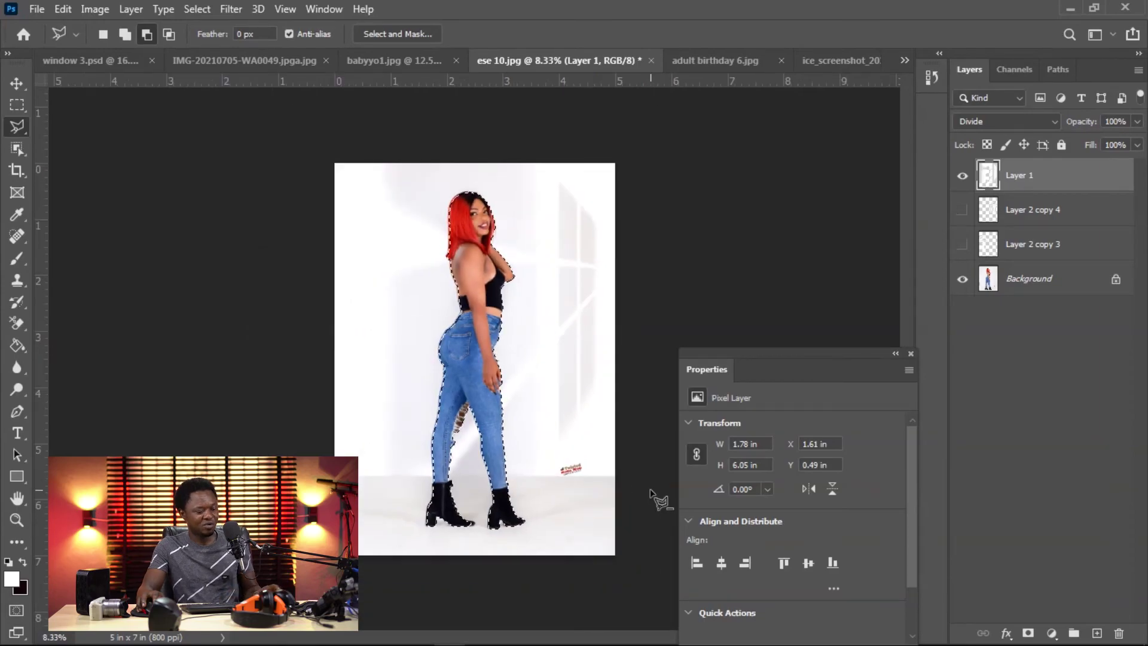
key("ctrl+d")
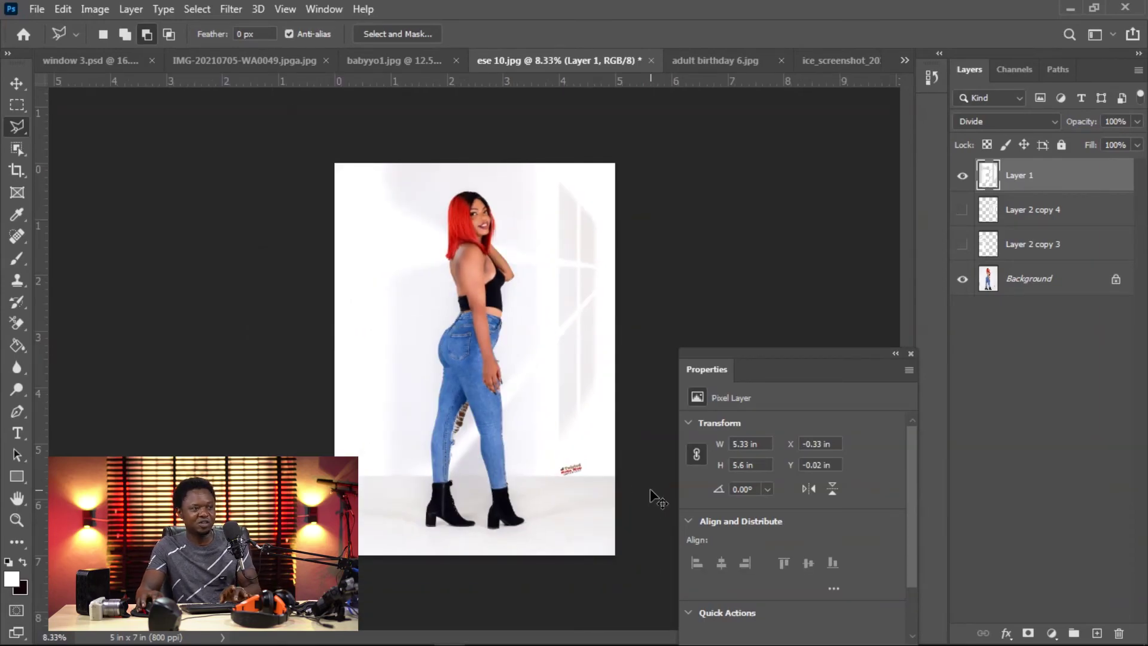
key("ctrl+plus")
key("ctrl+plus")
key("ctrl+plus")
key("ctrl+plus")
left_click_drag(513, 158, 513, 517)
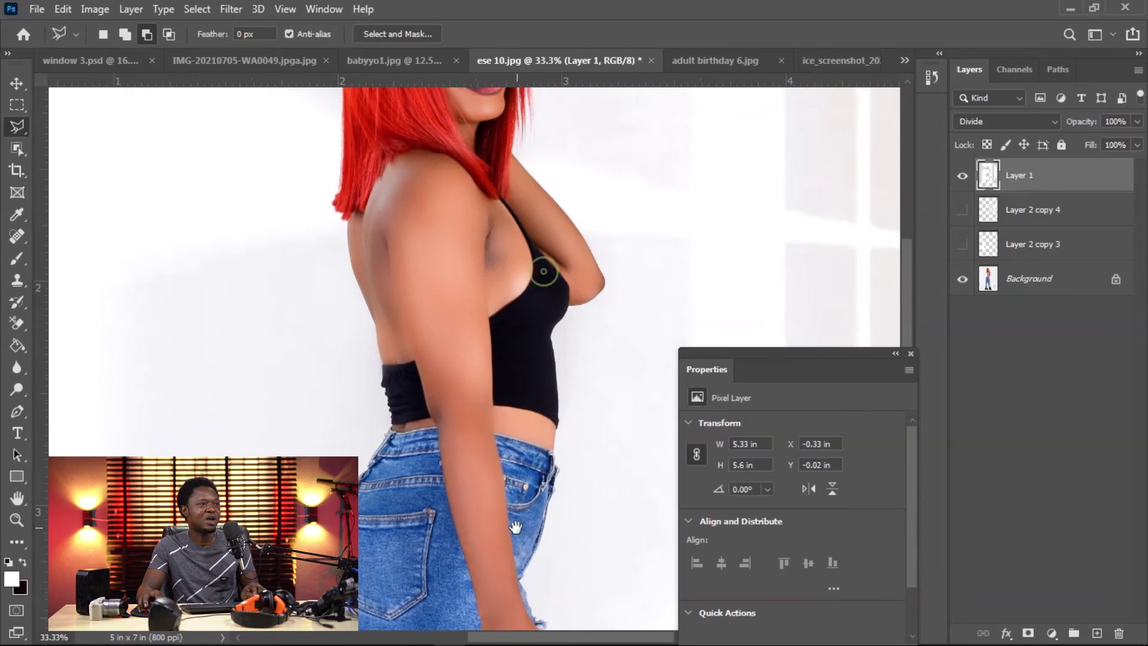
key("ctrl+minus")
key("ctrl+minus")
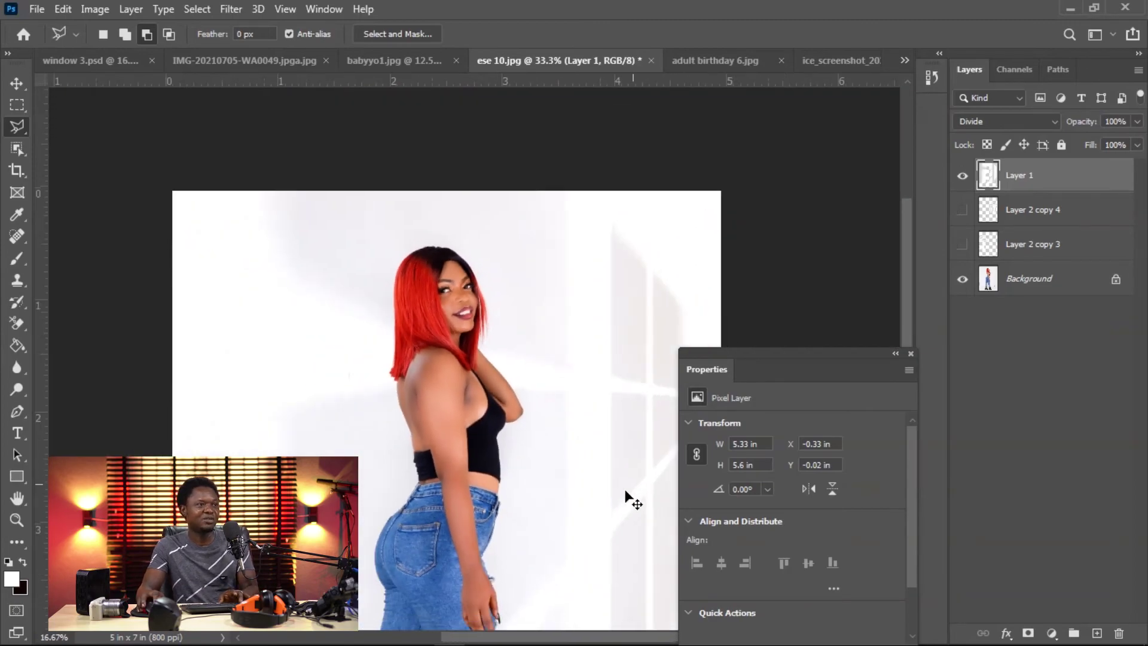
key("ctrl+minus")
key("ctrl+minus")
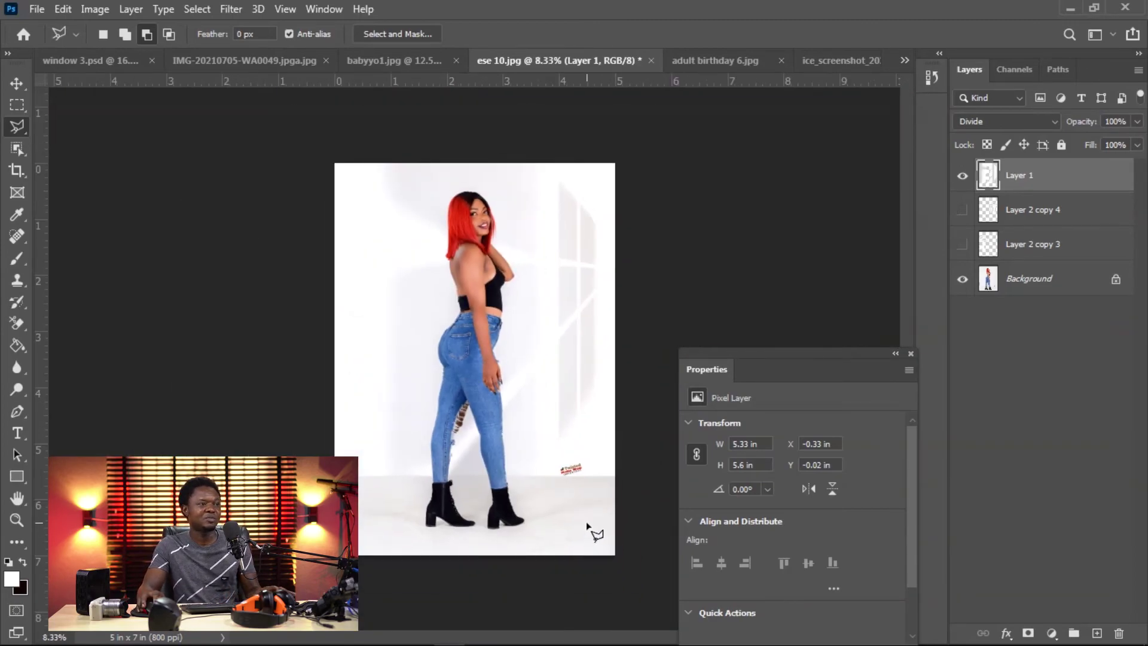
left_click(17, 83)
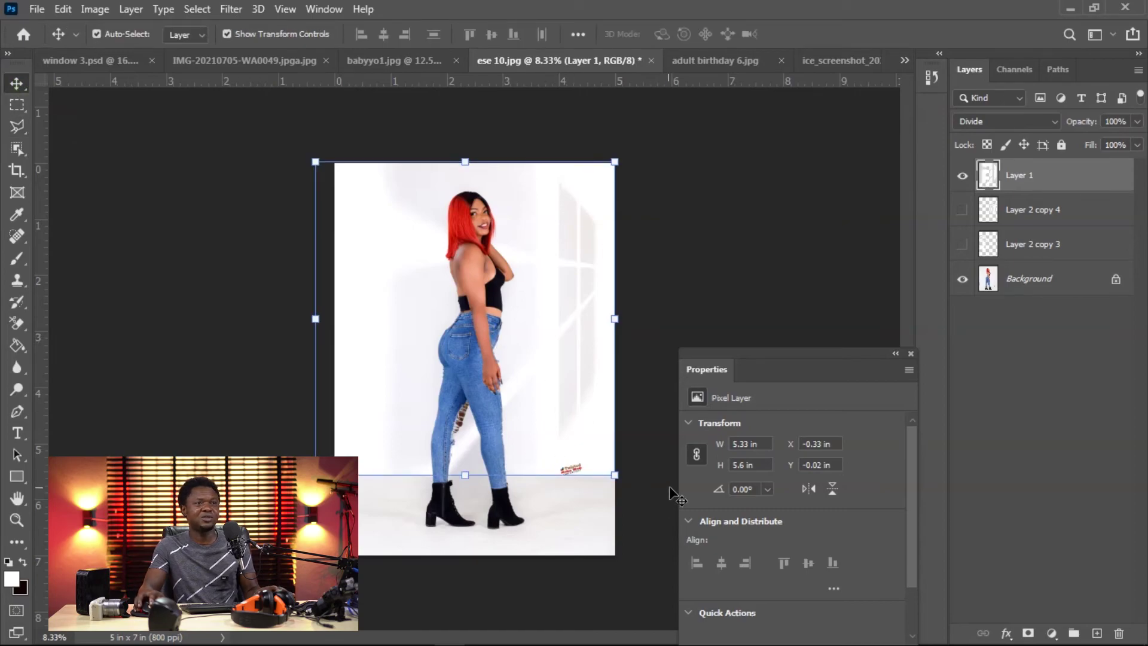
Marquee a band across the floor line near the boots and feather it 300 pixels.
left_click(19, 104)
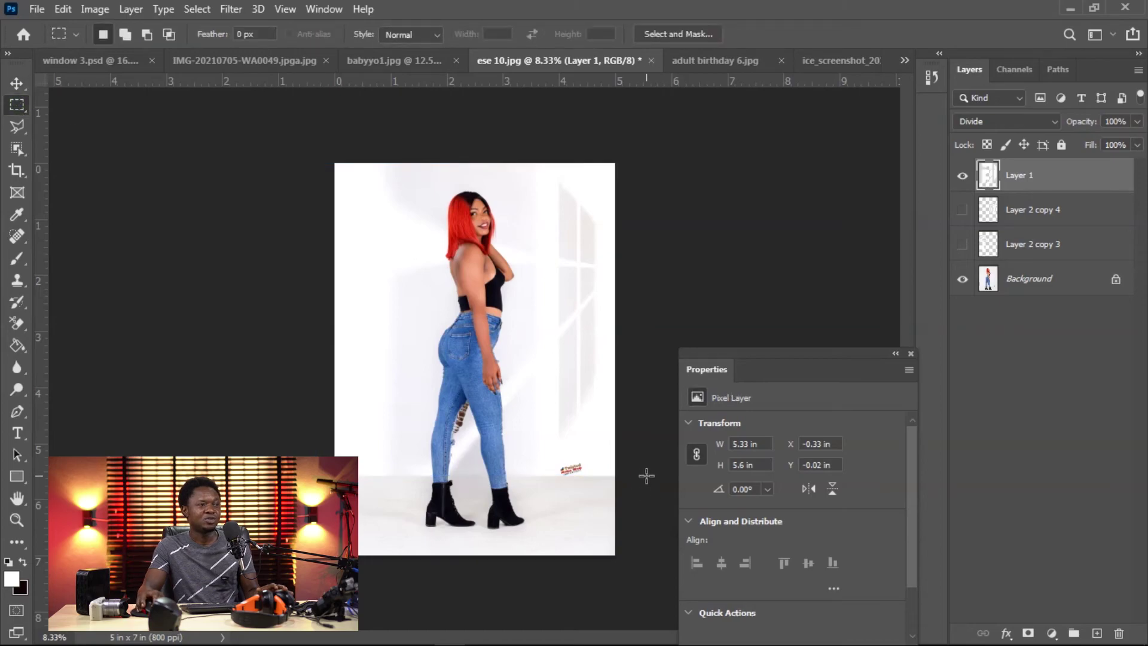
right_click(16, 107)
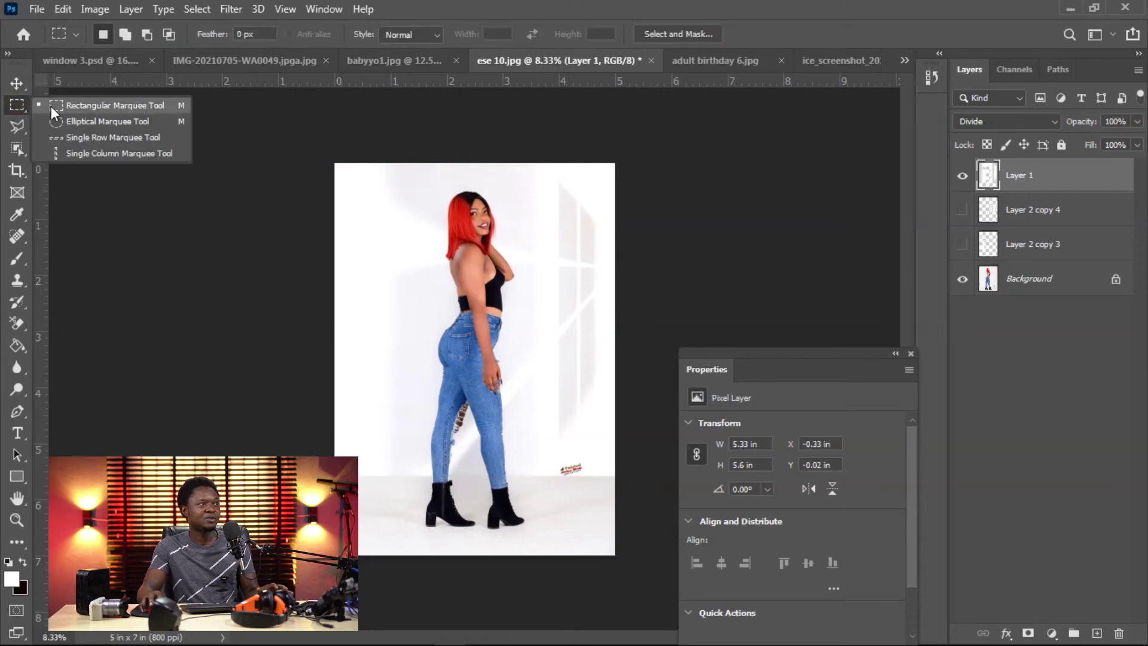
left_click(51, 105)
left_click_drag(636, 489, 288, 452)
right_click(454, 461)
left_click(503, 182)
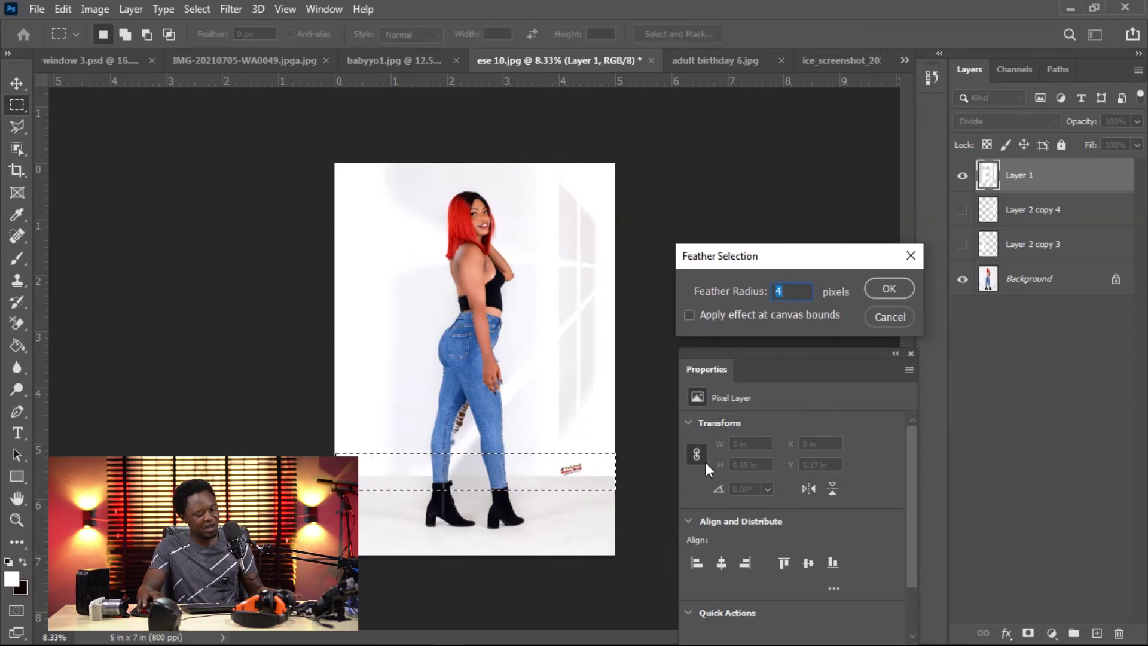
type("300")
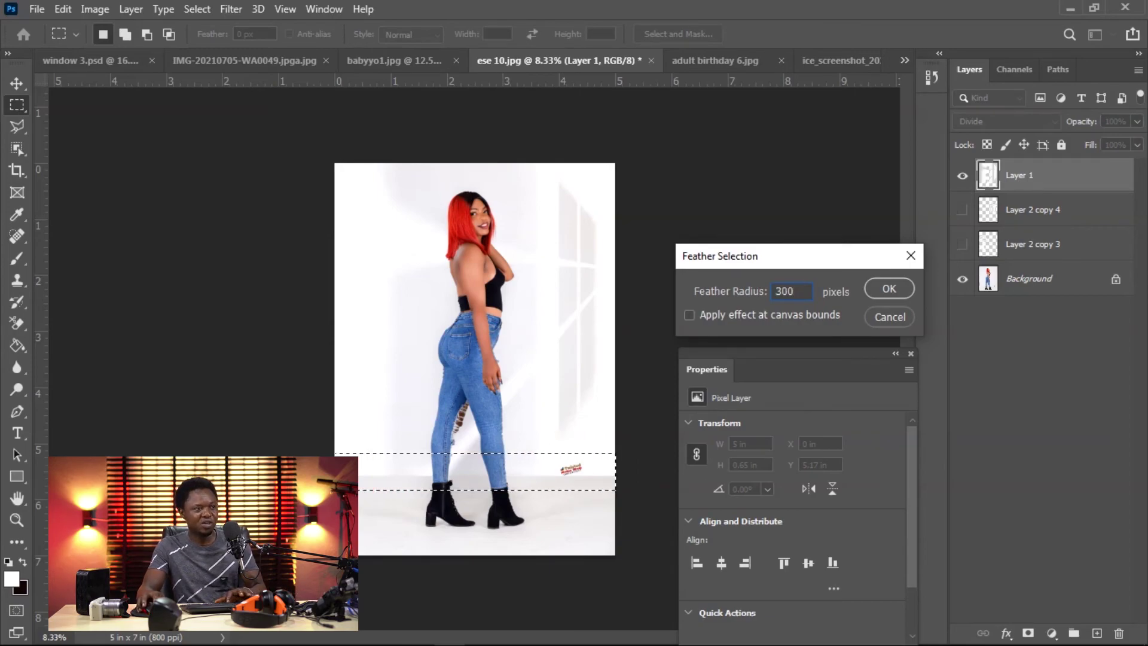
key("Return")
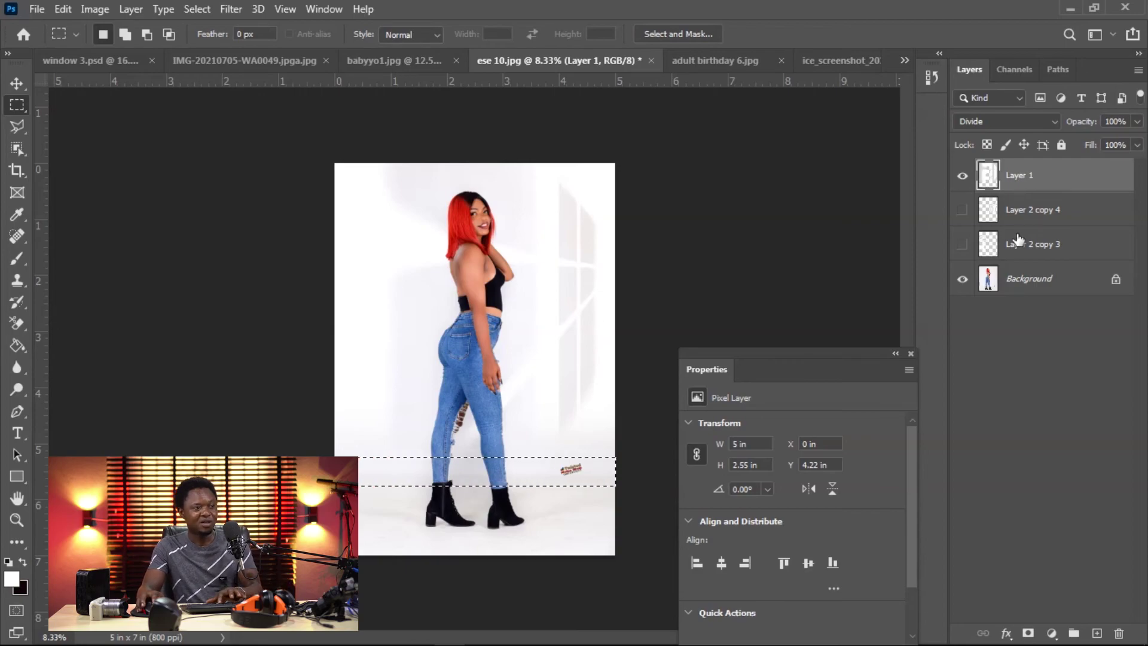
Clear the feathered floor band from Layer 1, deselect, and check the transition at her feet.
key("ctrl+d")
key("ctrl+plus")
key("ctrl+plus")
left_click_drag(572, 530, 552, 249)
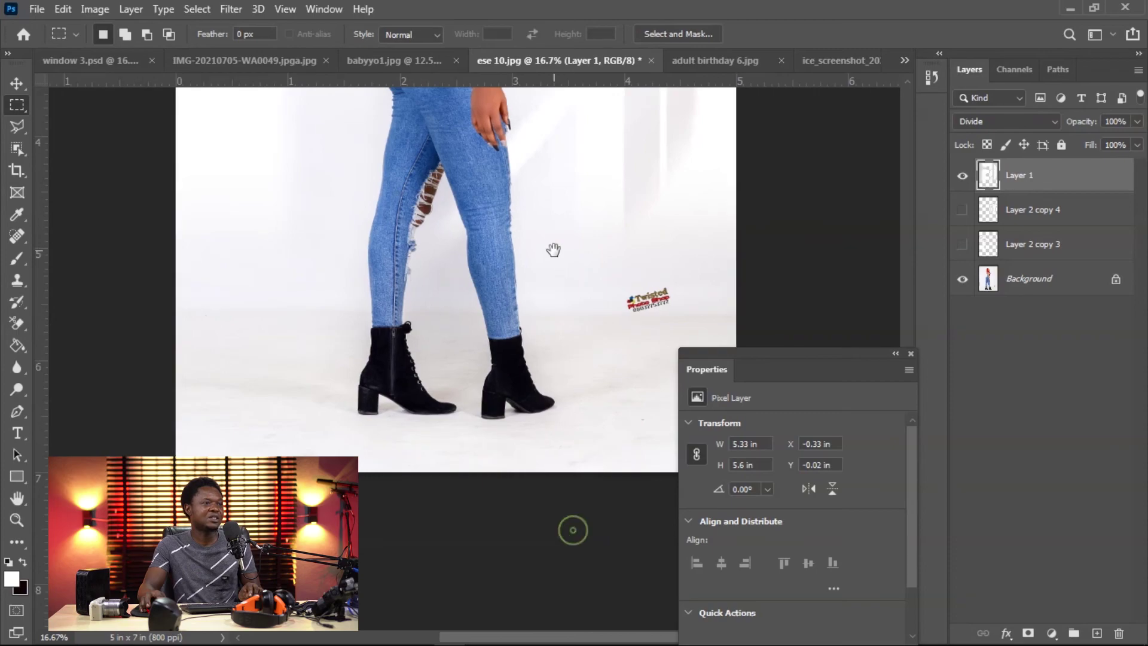
key("ctrl+minus")
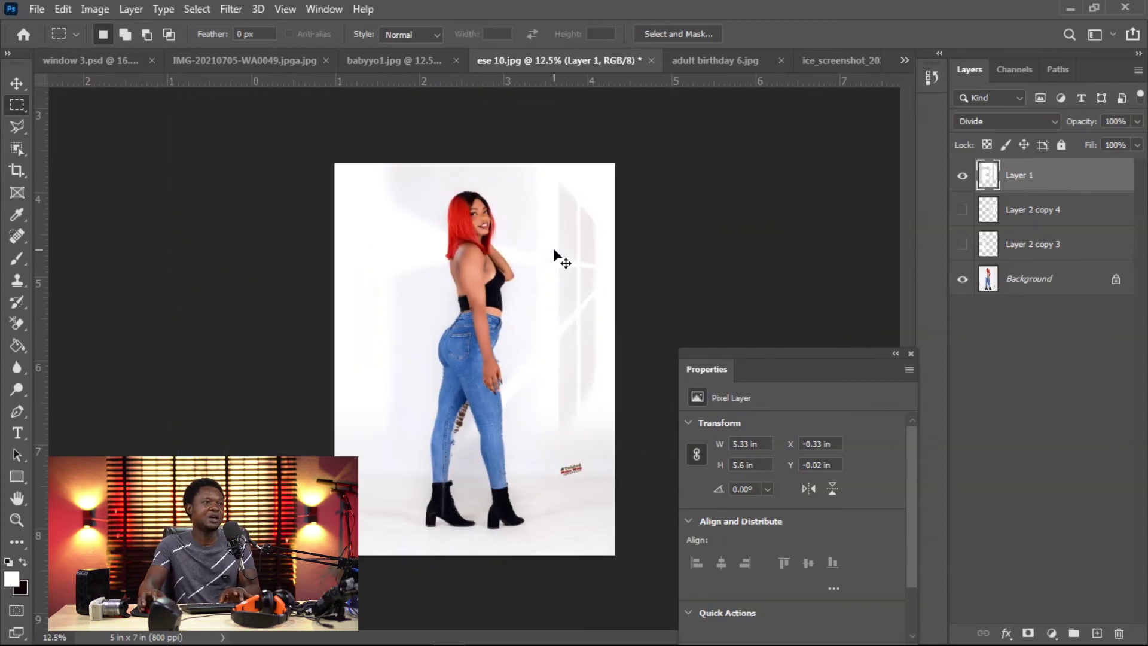